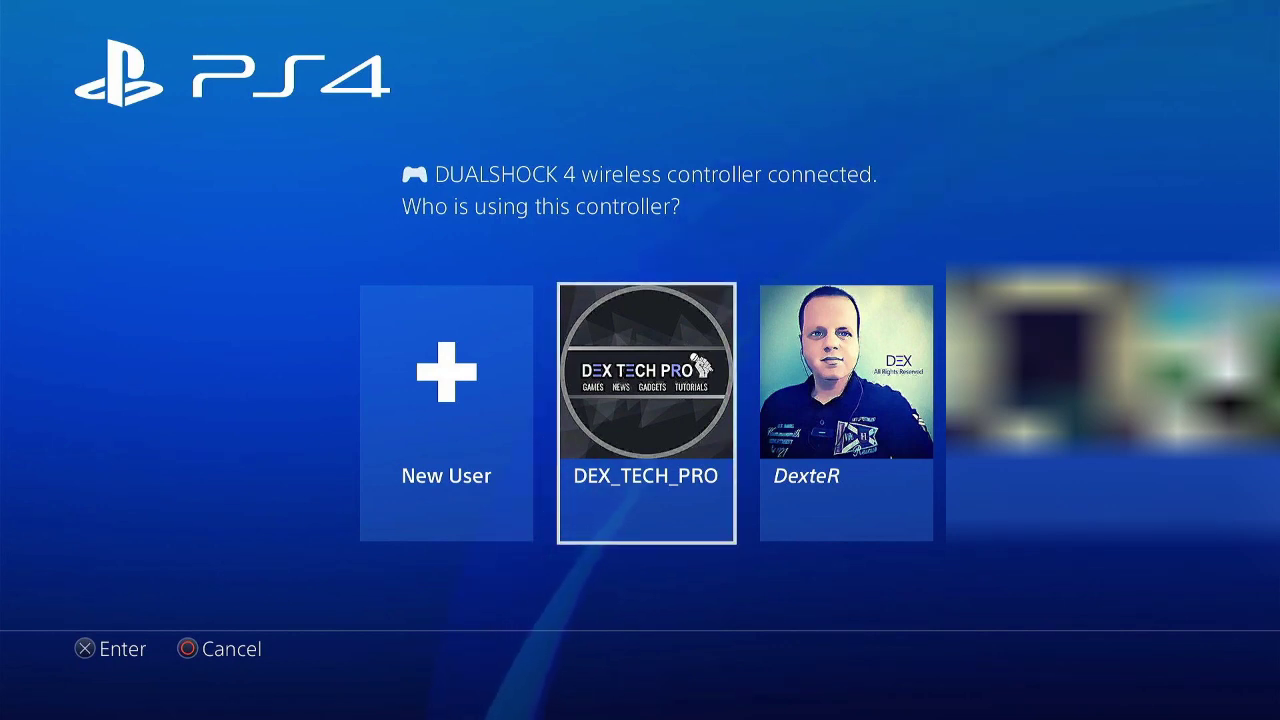
key(Right)
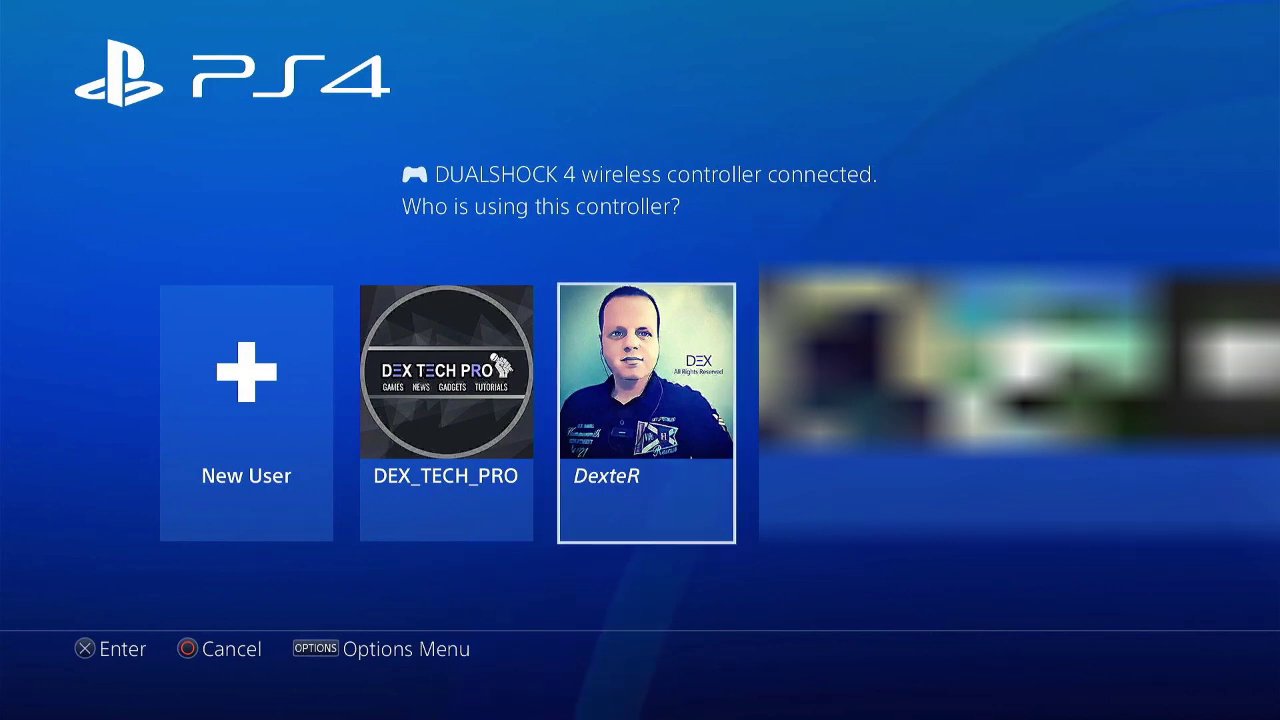
key(Menu)
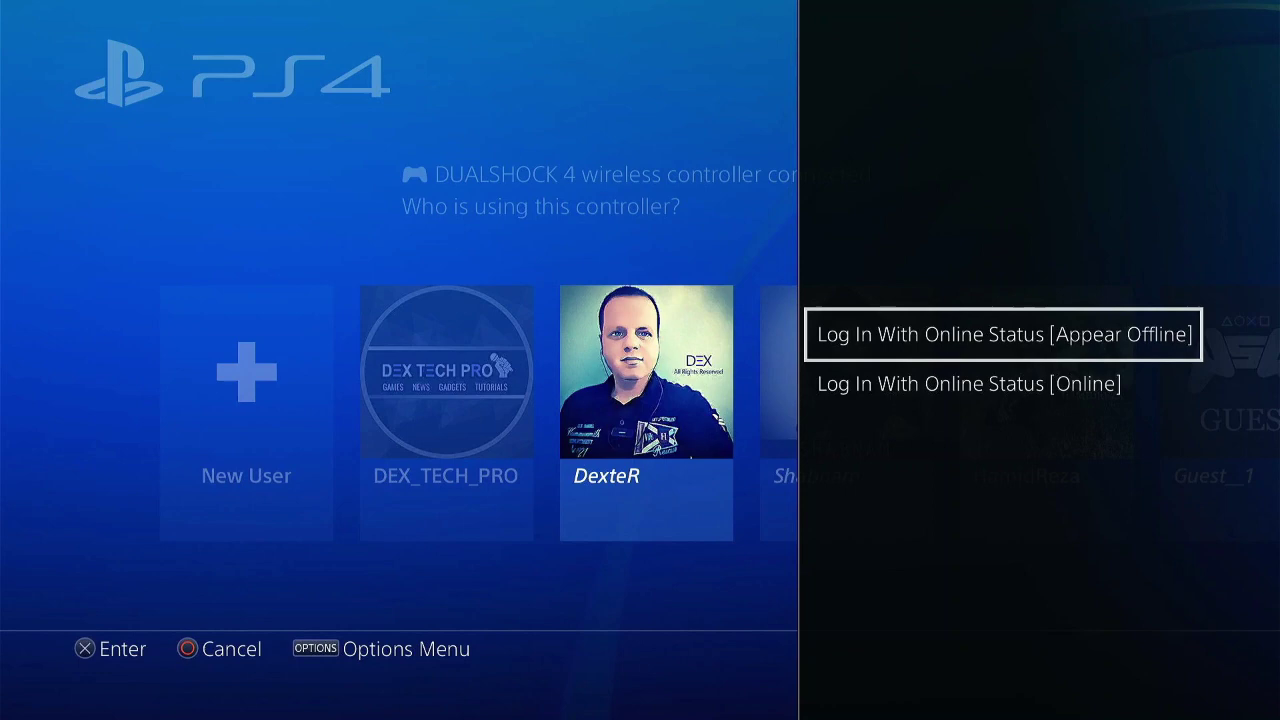
key(Down)
key(Up)
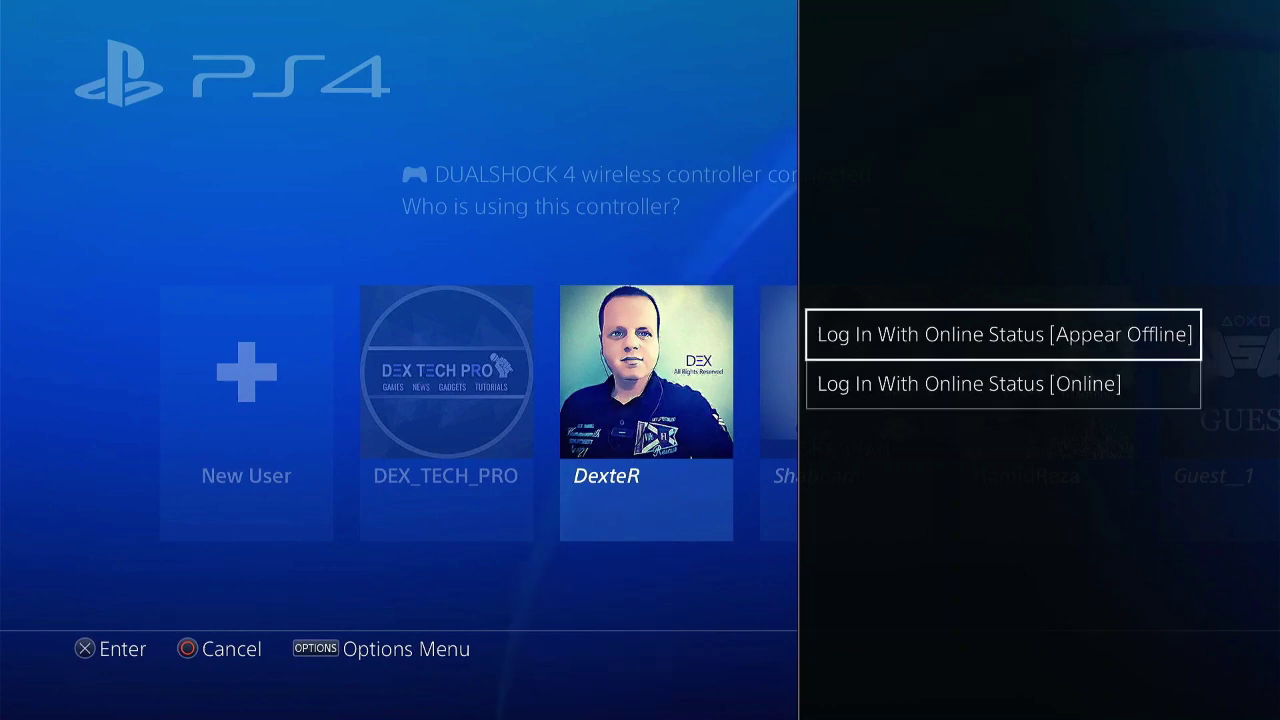
key(Down)
key(Up)
key(Down)
key(Return)
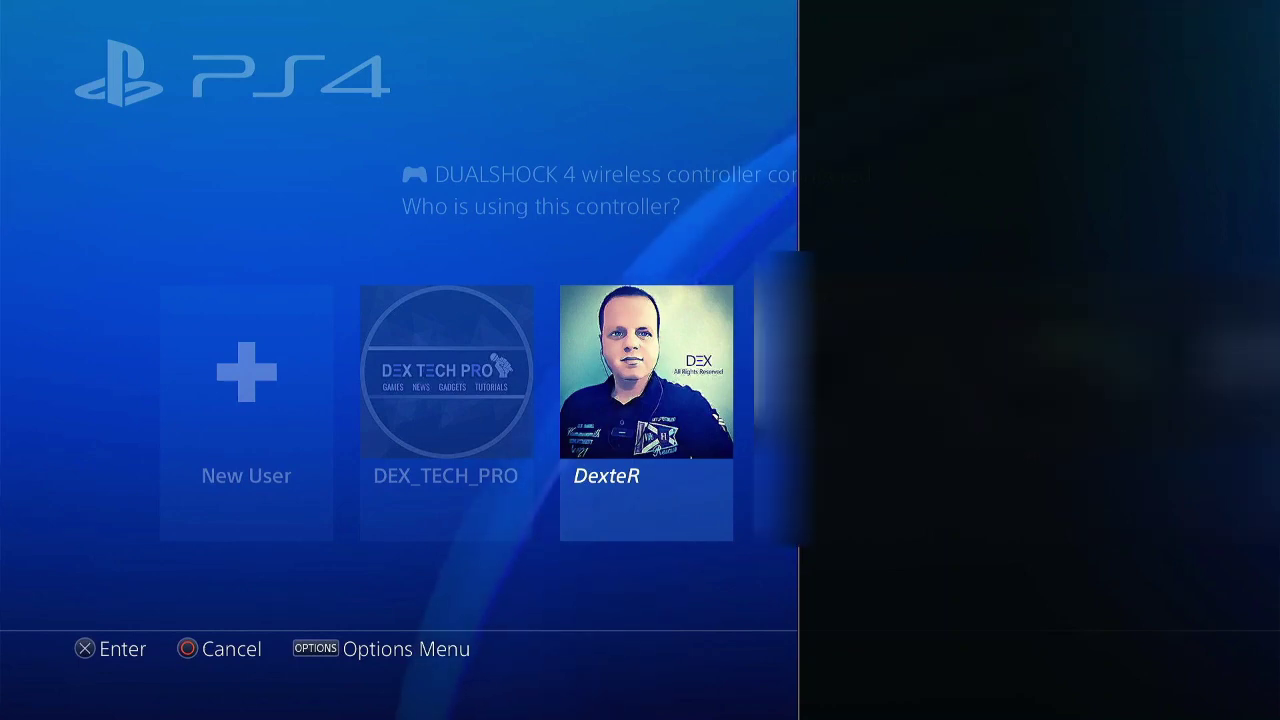
key(Left)
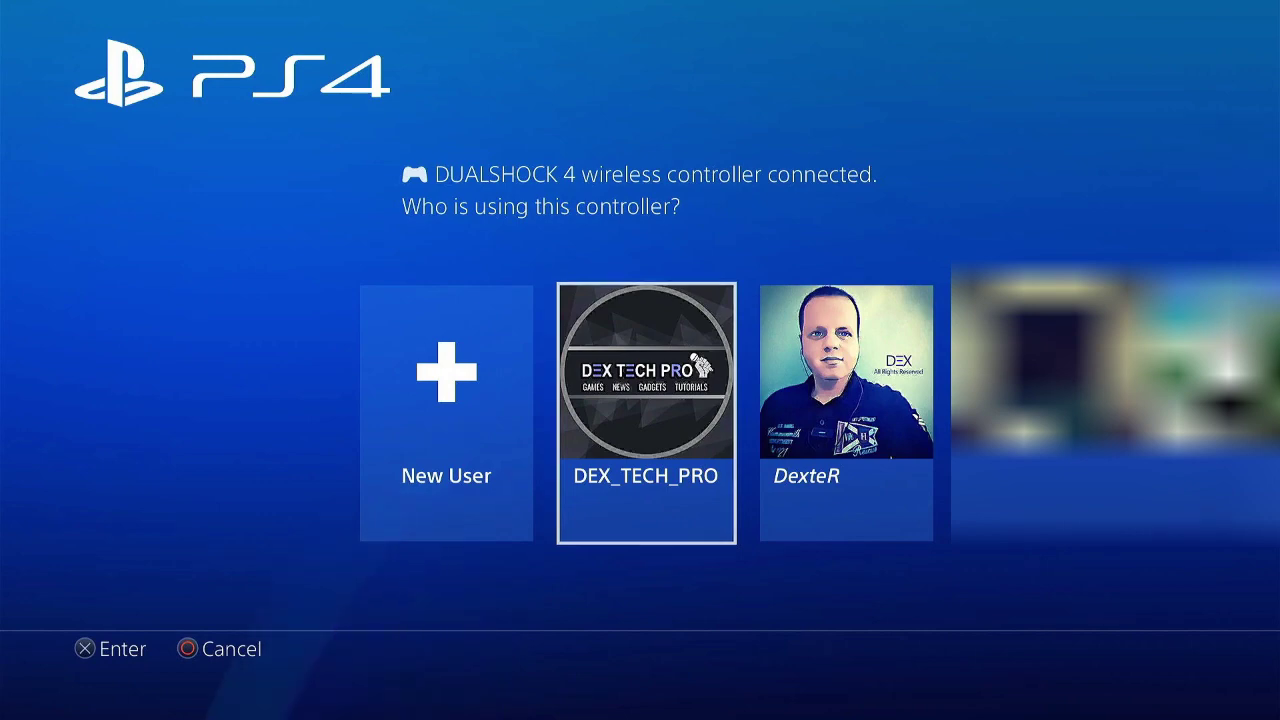
- Log in with the channel-logo profile and run the internet connection test under Settings > Network
key(Return)
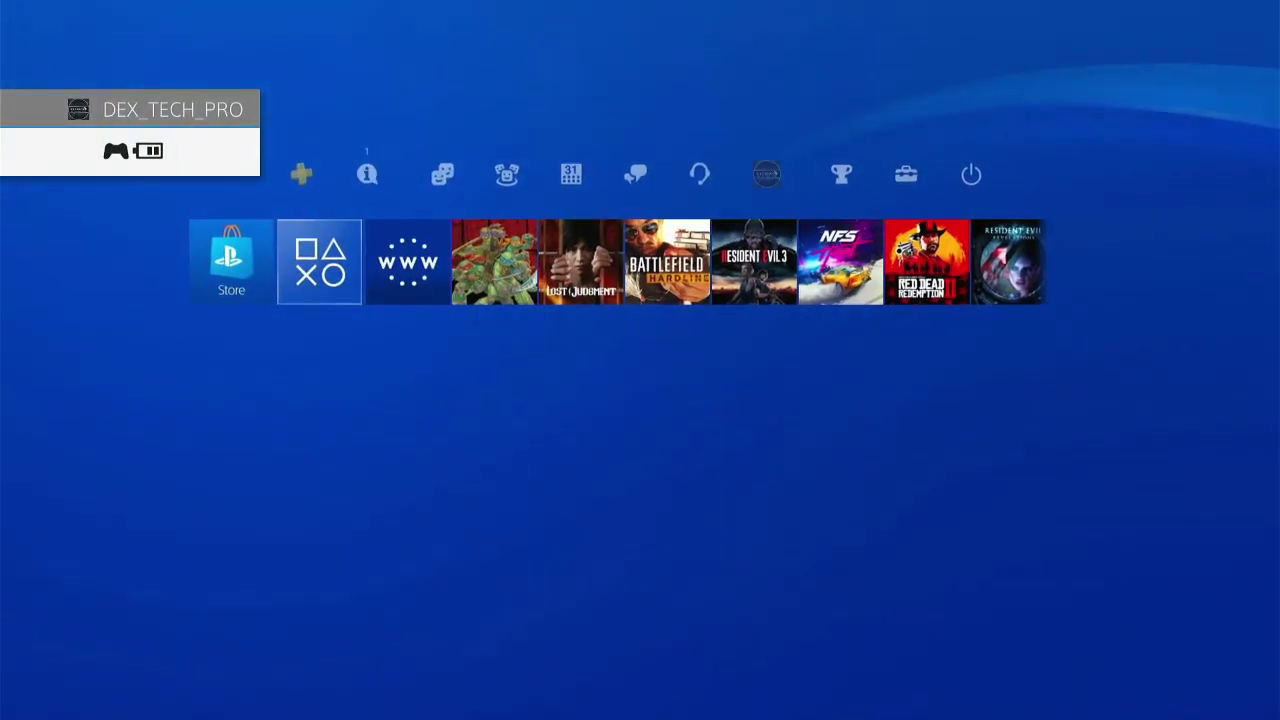
key(Up)
key(Right)
key(Right)
key(Right)
key(Right)
key(Right)
key(Right)
key(Right)
key(Right)
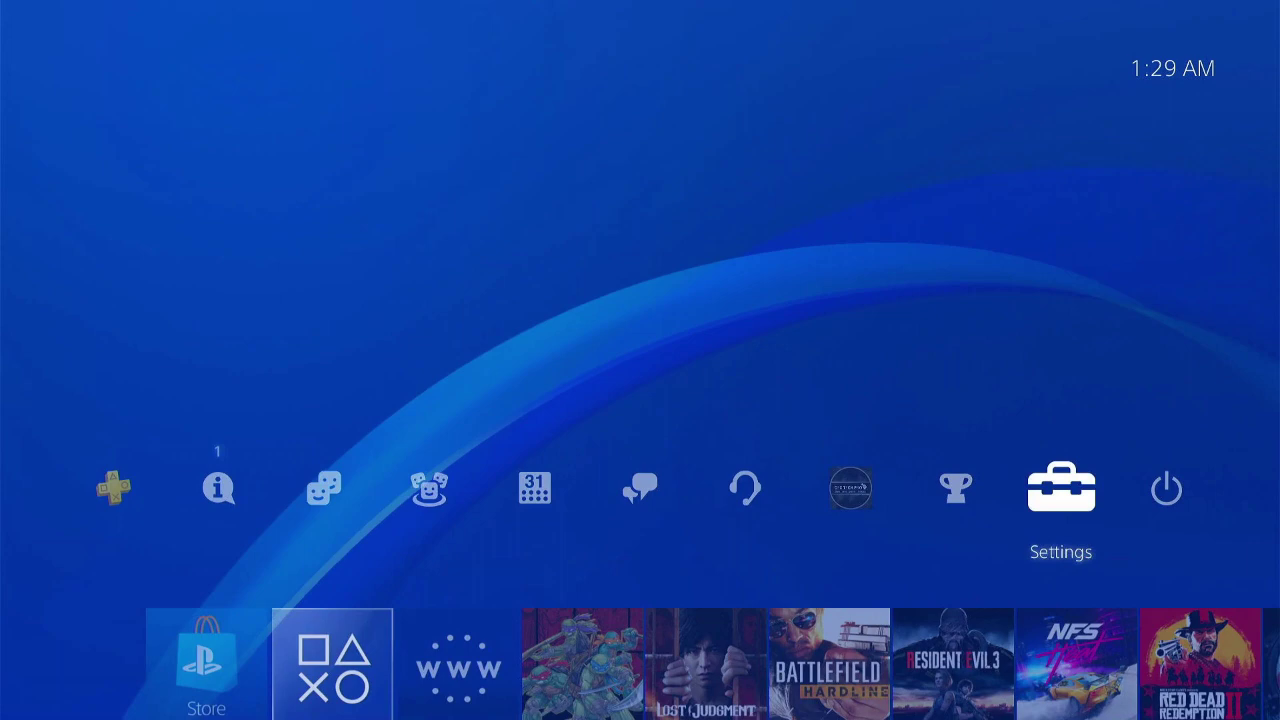
key(Return)
key(Down)
key(Down)
key(Down)
key(Return)
key(Down)
key(Down)
key(Return)
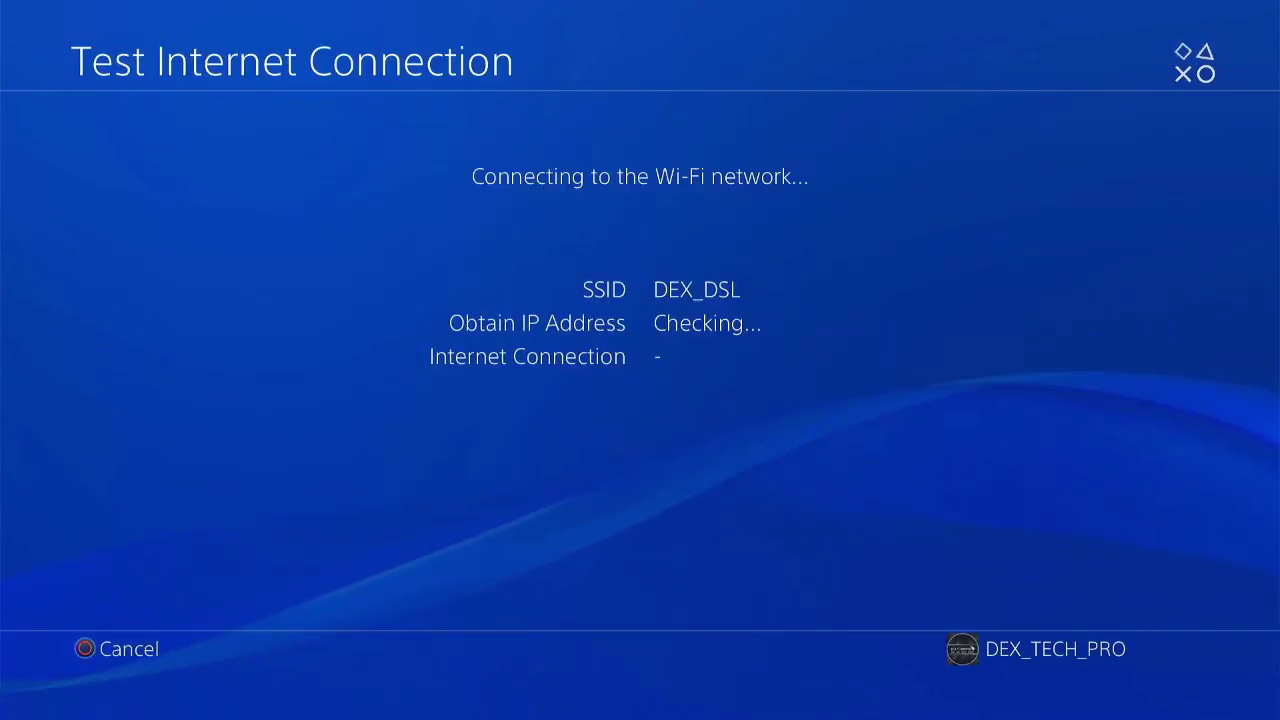
- Back out to Settings and open Remote Play Connection Settings, reaching the PSN sign-in prompt
key(Escape)
key(Escape)
key(Down)
key(Down)
key(Down)
key(Down)
key(Down)
key(Down)
key(Down)
key(Down)
key(Down)
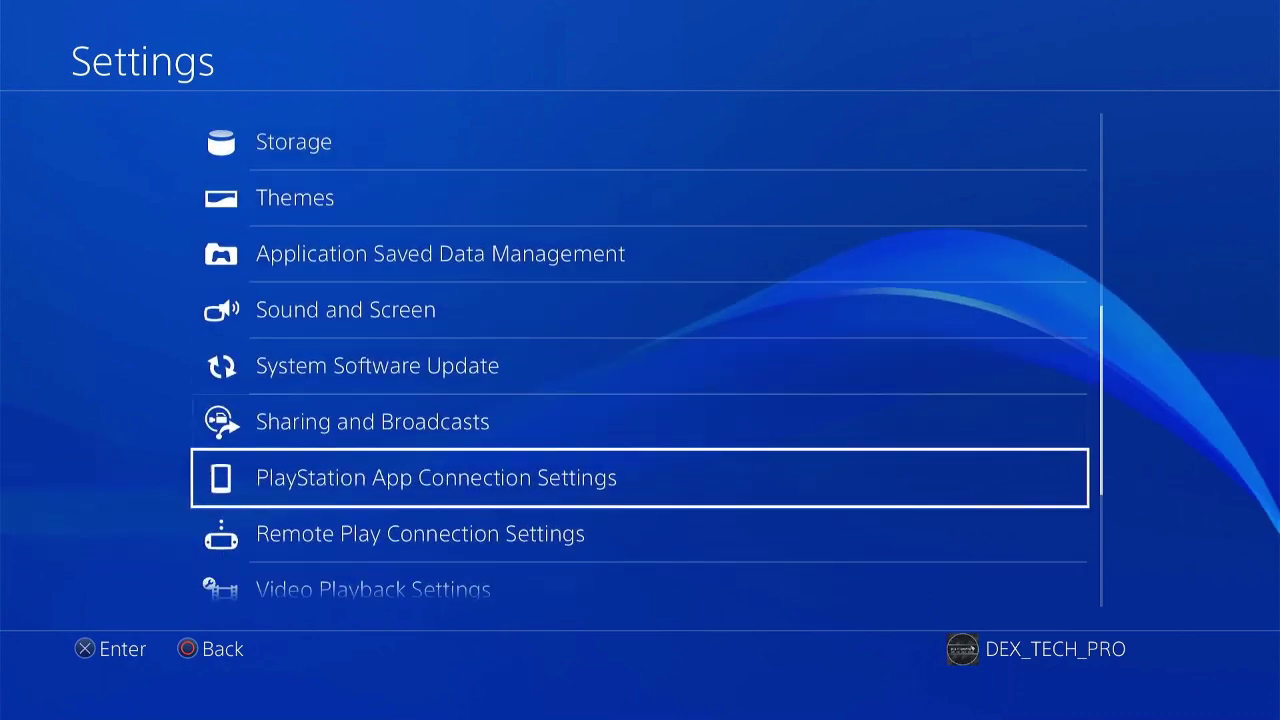
key(Down)
key(Return)
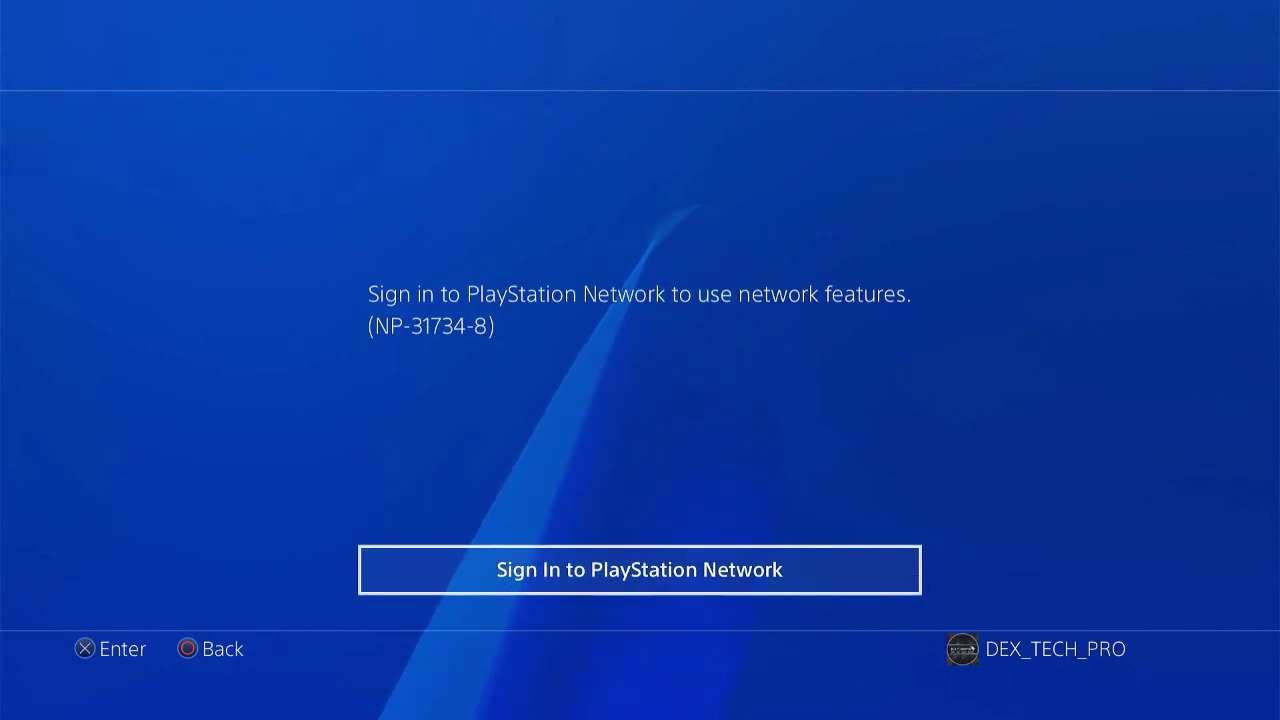
- Leave Settings, load GoldHEN v1.1 from the PS-Phwoar host menu, and return to the home screen
key(Escape)
key(Escape)
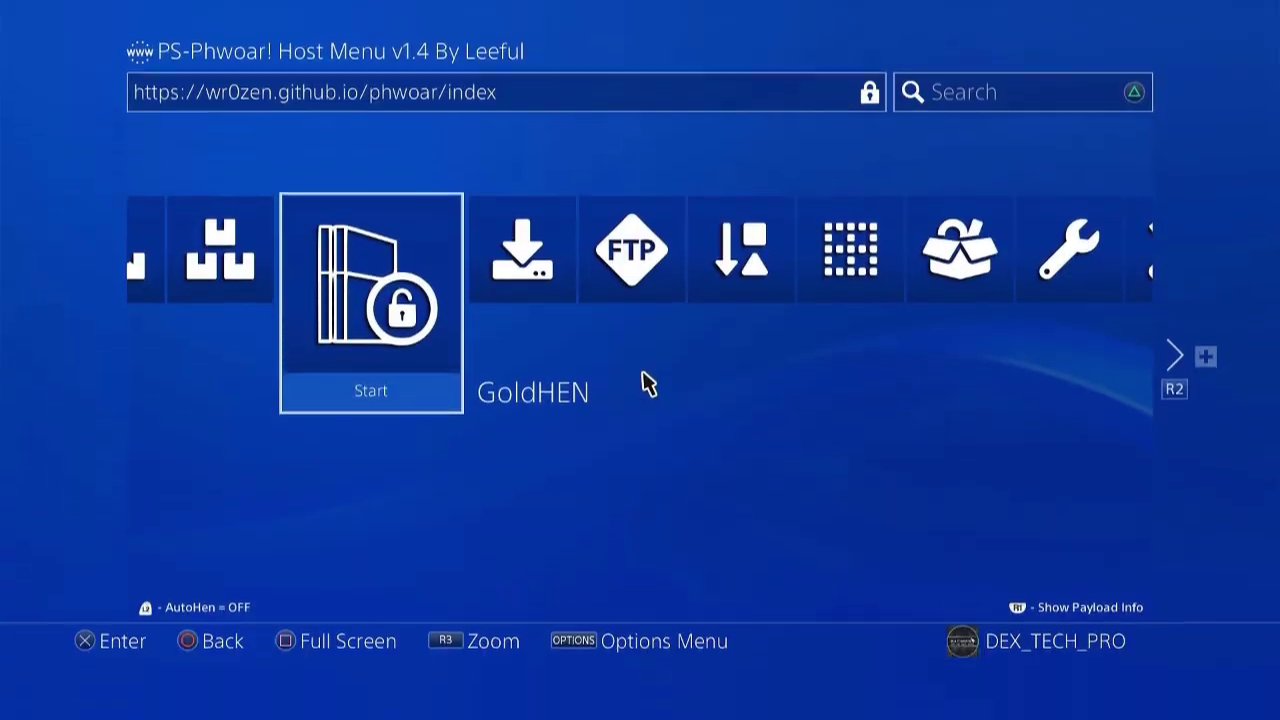
key(Return)
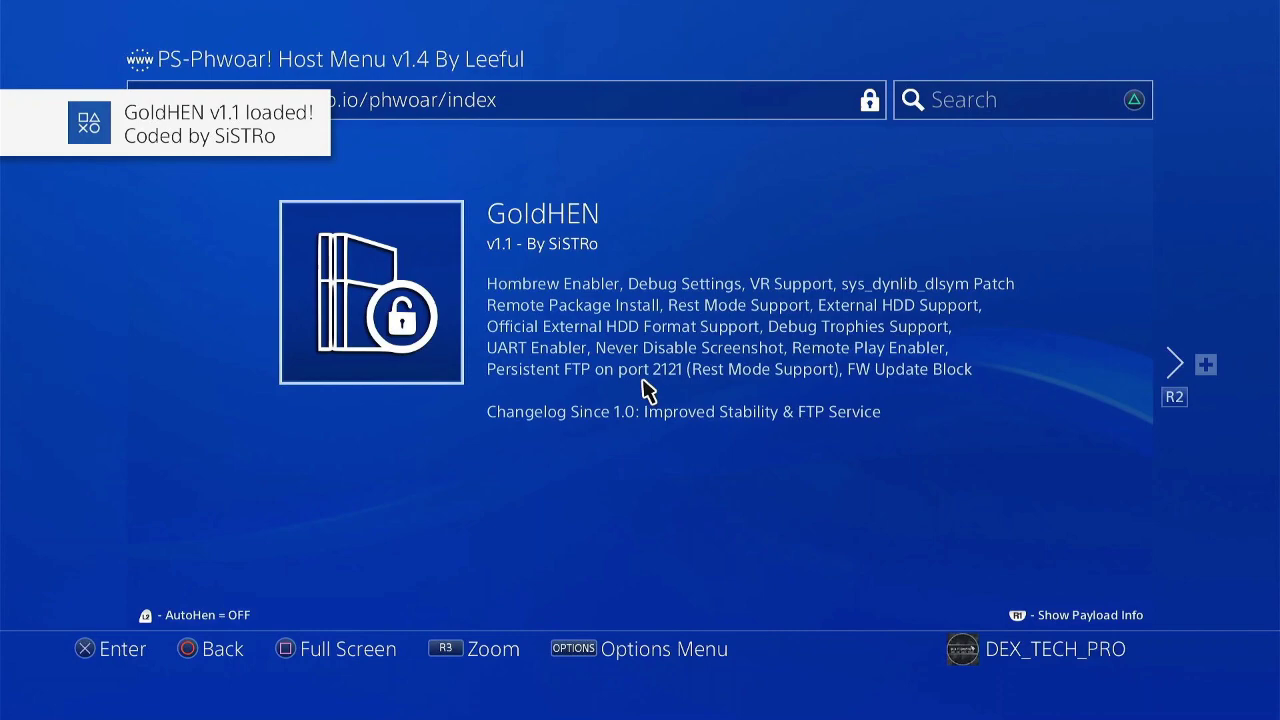
key(super)
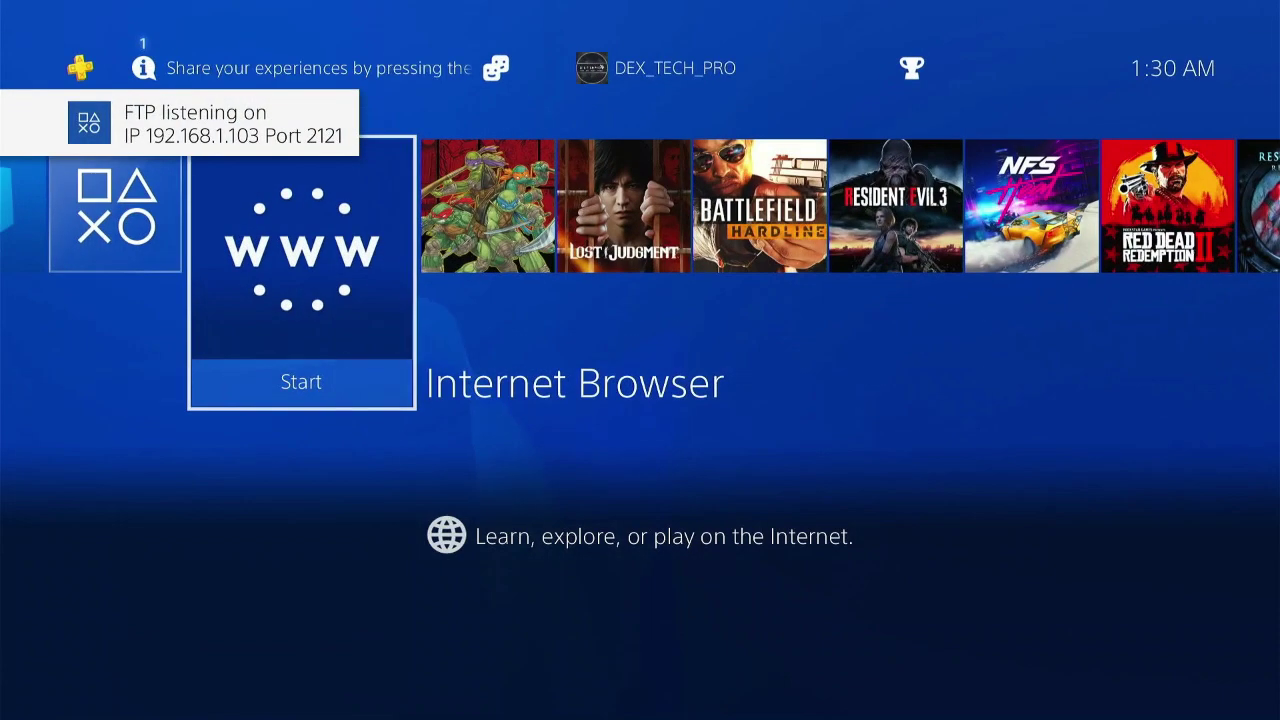
- Open Remote Play Connection Settings from the PS4 Settings
key(Up)
key(Return)
key(Down)
key(Down)
key(Down)
key(Down)
key(Down)
key(Down)
key(Down)
key(Down)
key(Down)
key(Down)
key(Down)
key(Down)
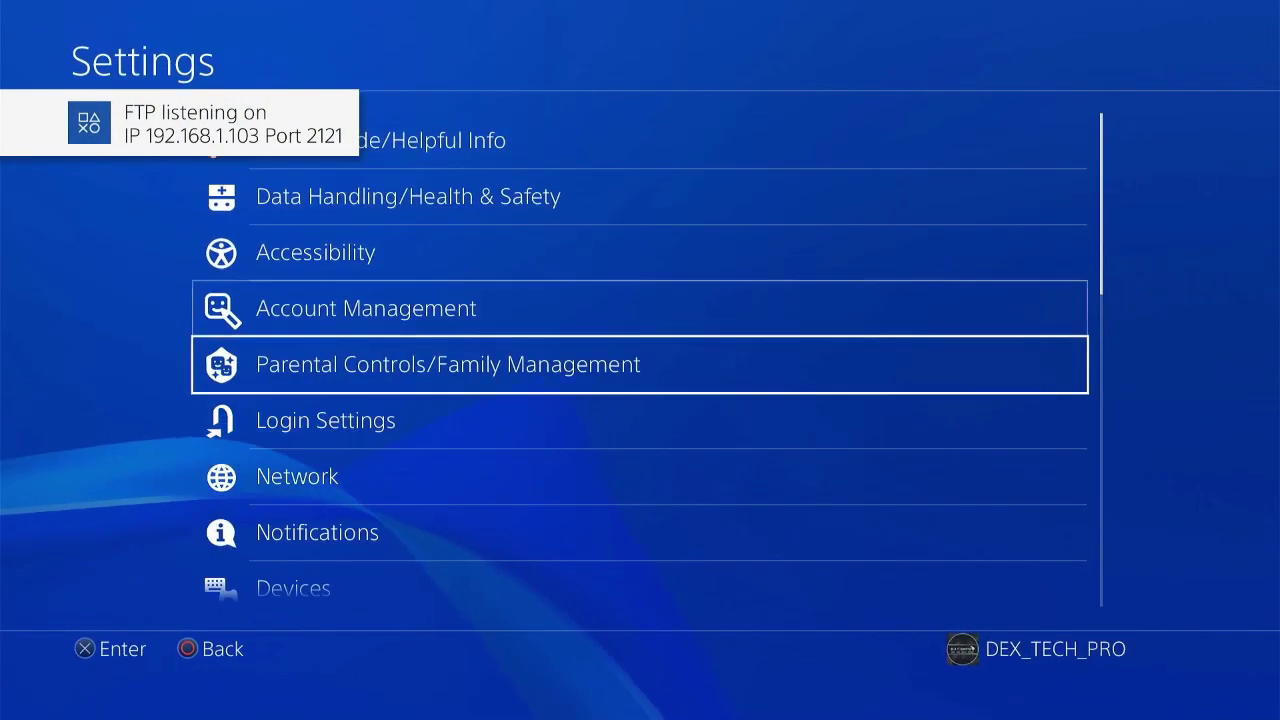
key(Down)
key(Return)
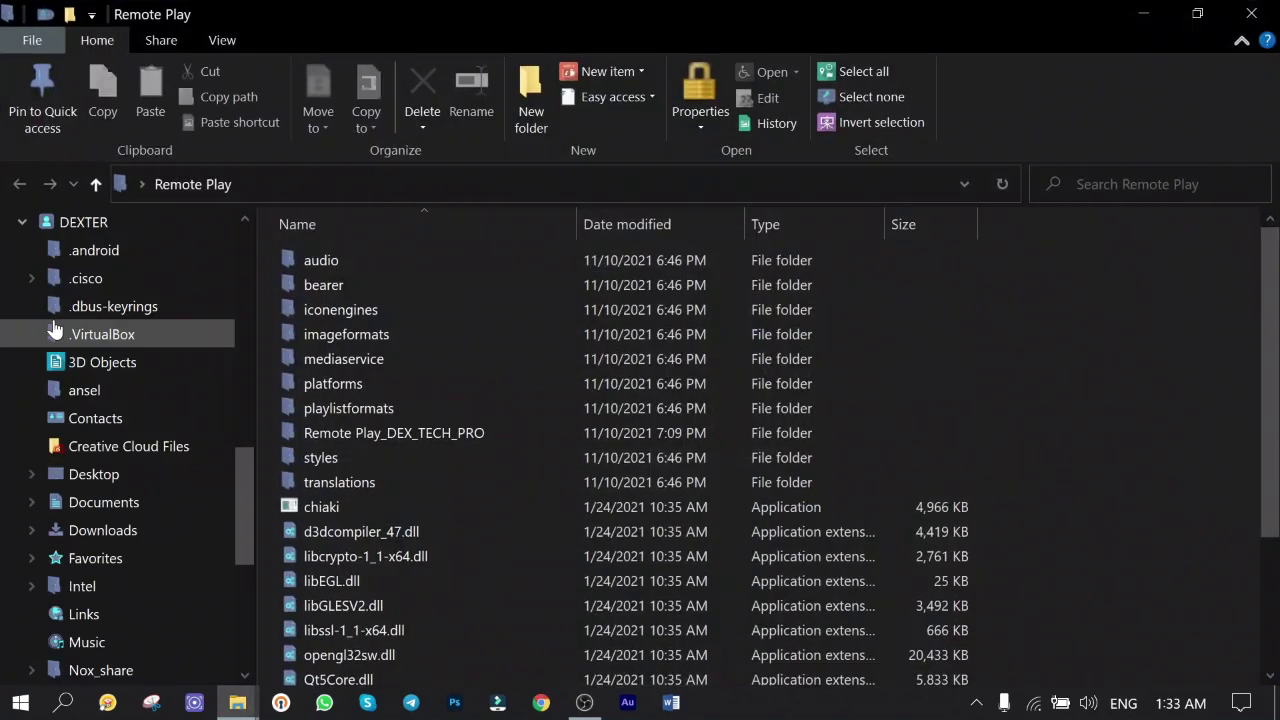
- Open the PC's Remote Play folder with chiaki and select Add Device on the PS4 for a pairing number
click(333, 500)
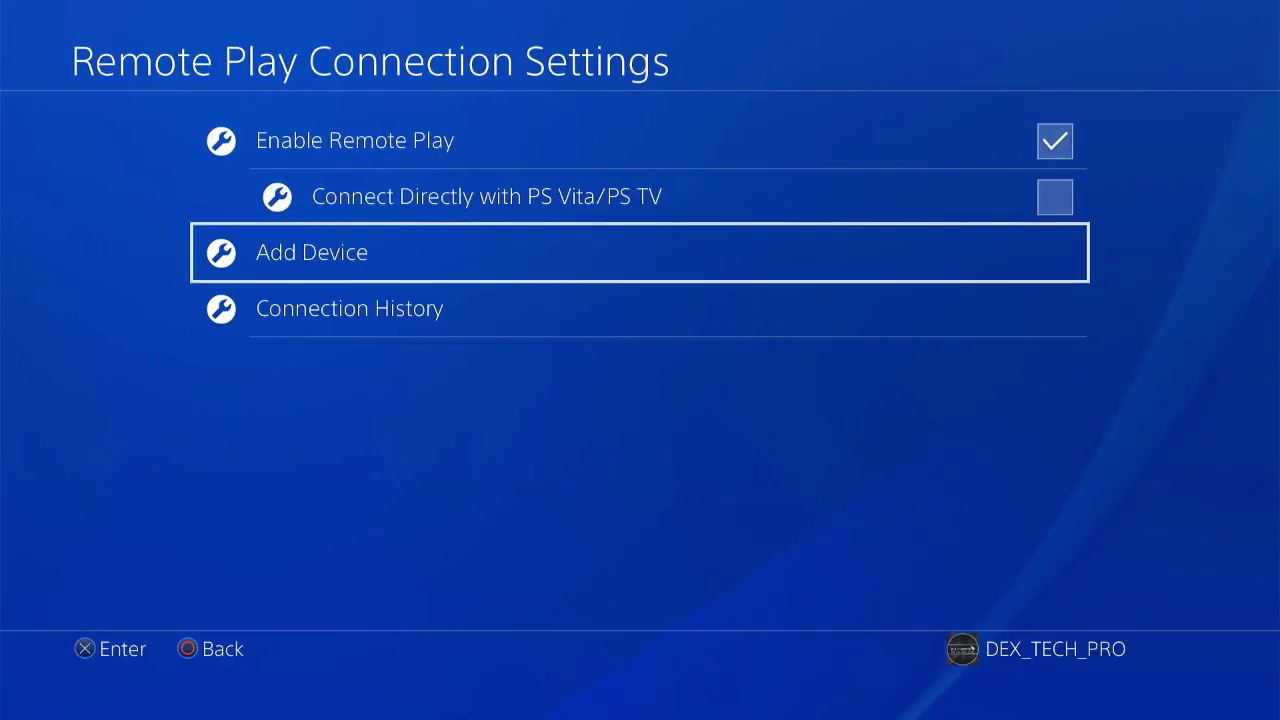
key(Up)
key(Down)
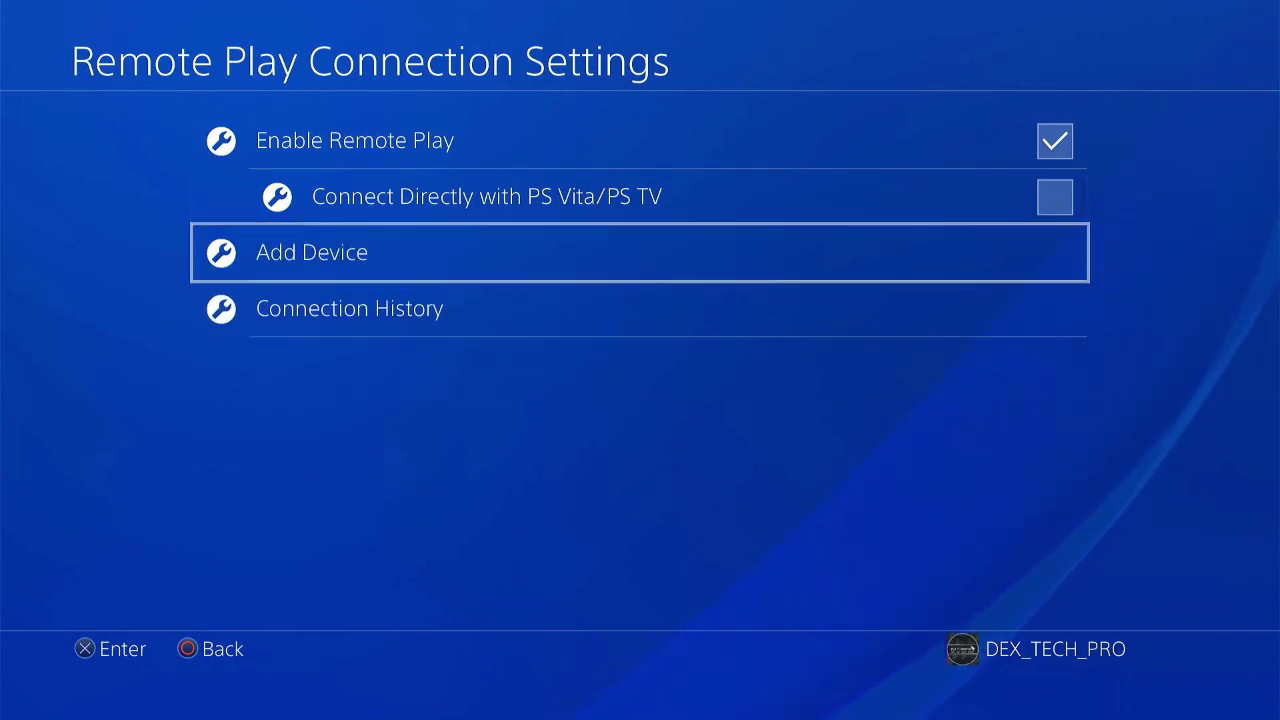
key(Return)
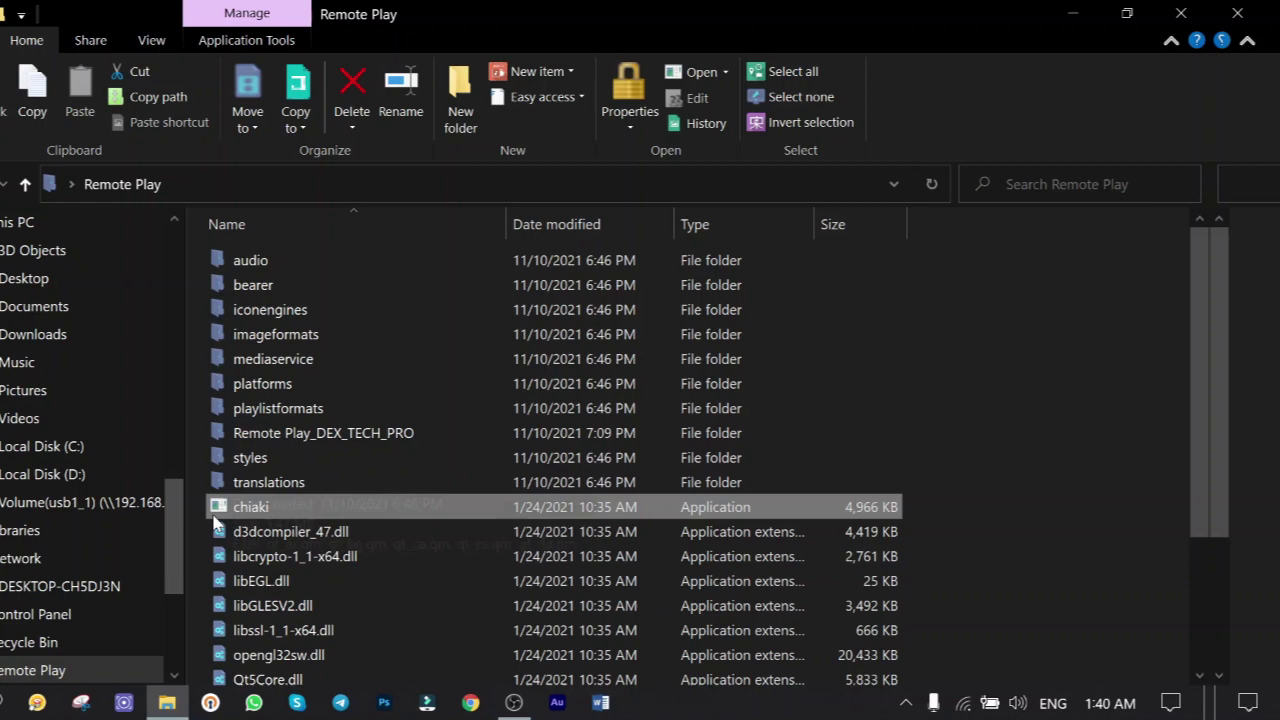
- Launch chiaki and register the PS4 at 192.168.1.103 as firmware < 7.0 using the pairing PIN
double_click(315, 509)
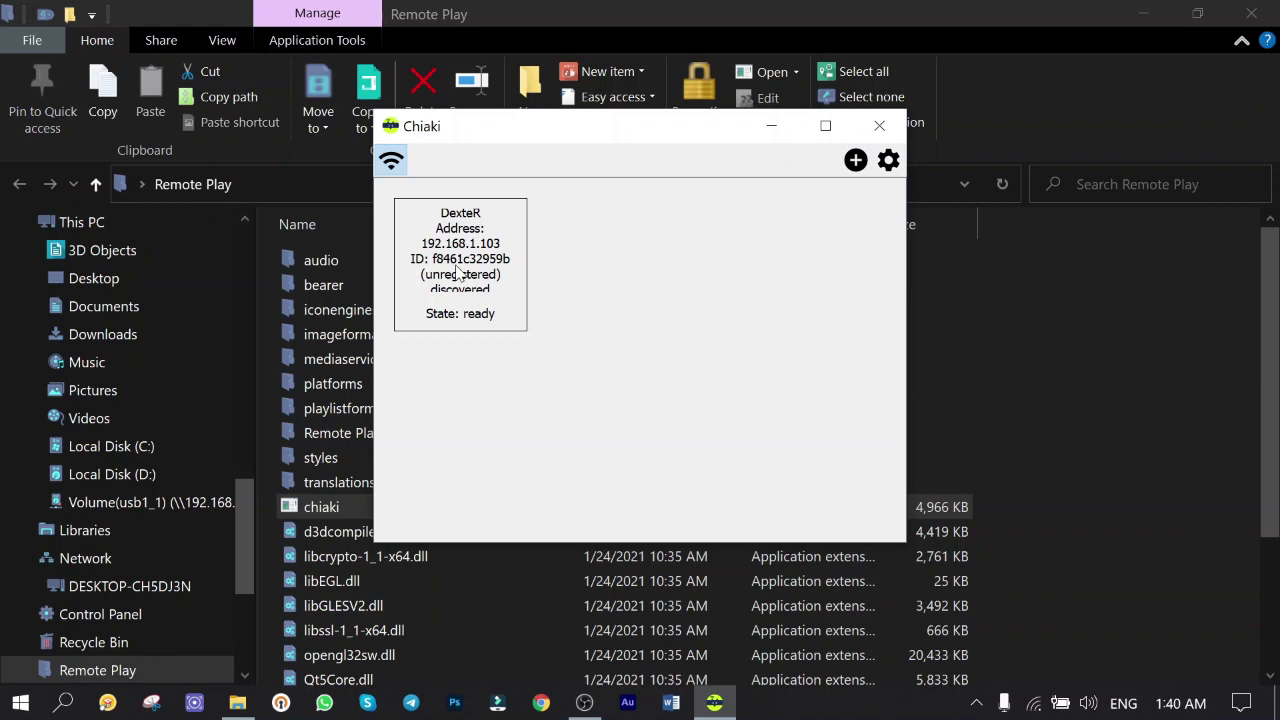
double_click(458, 272)
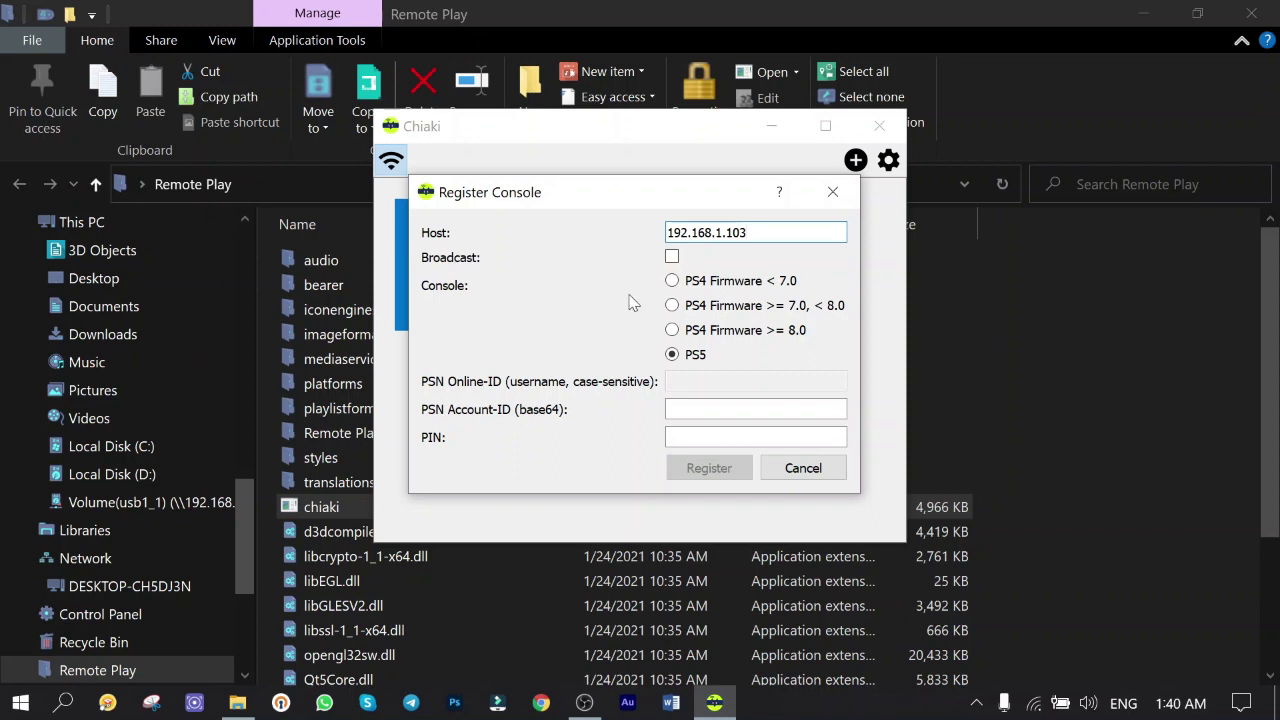
click(683, 285)
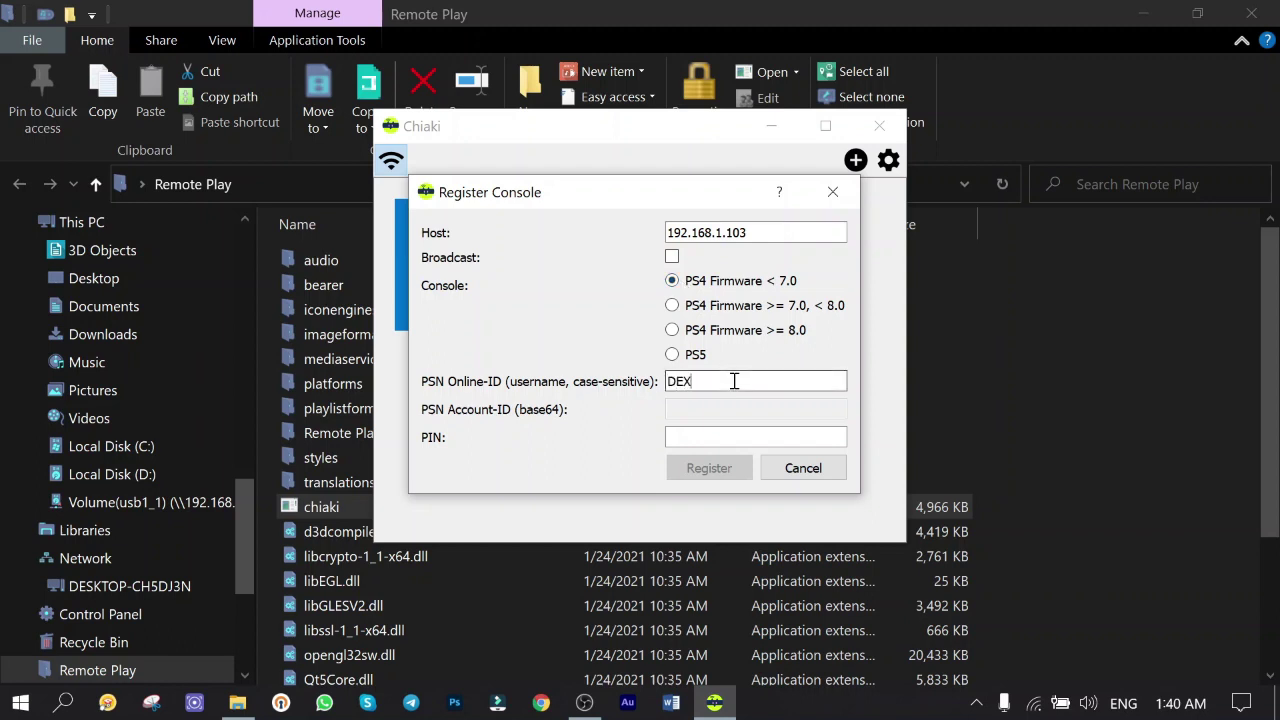
click(726, 437)
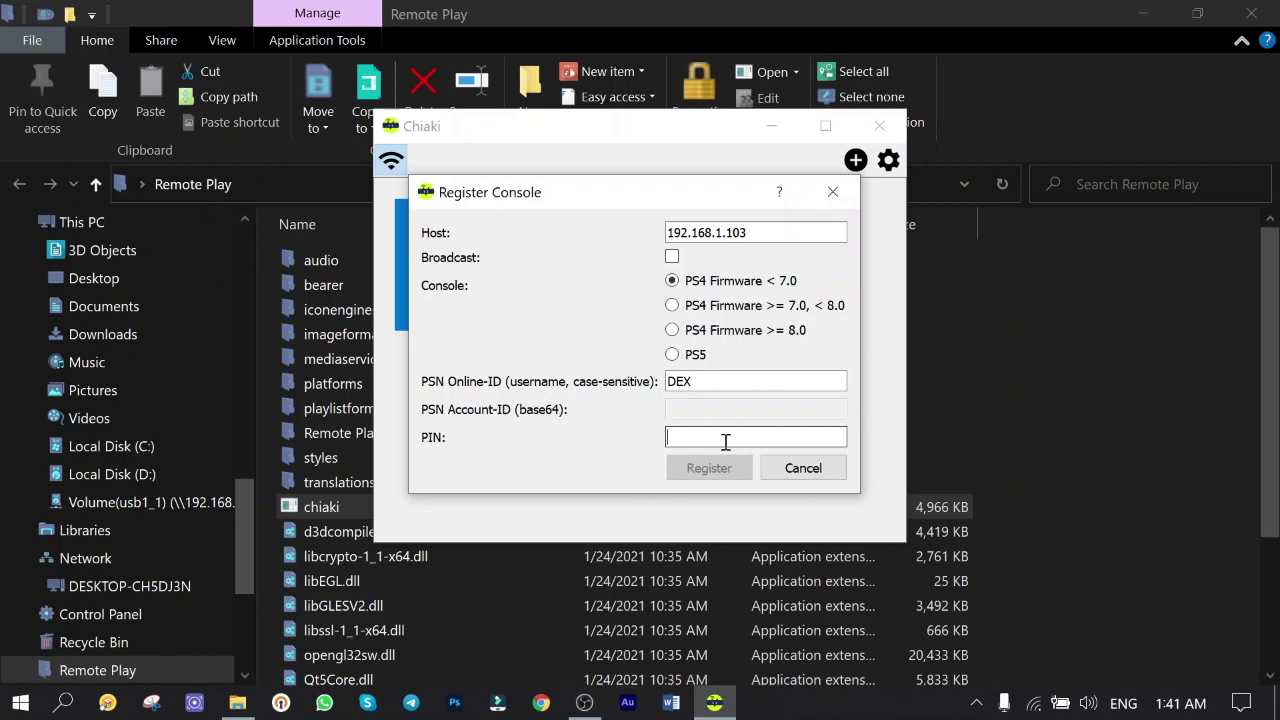
text(43201314)
click(712, 468)
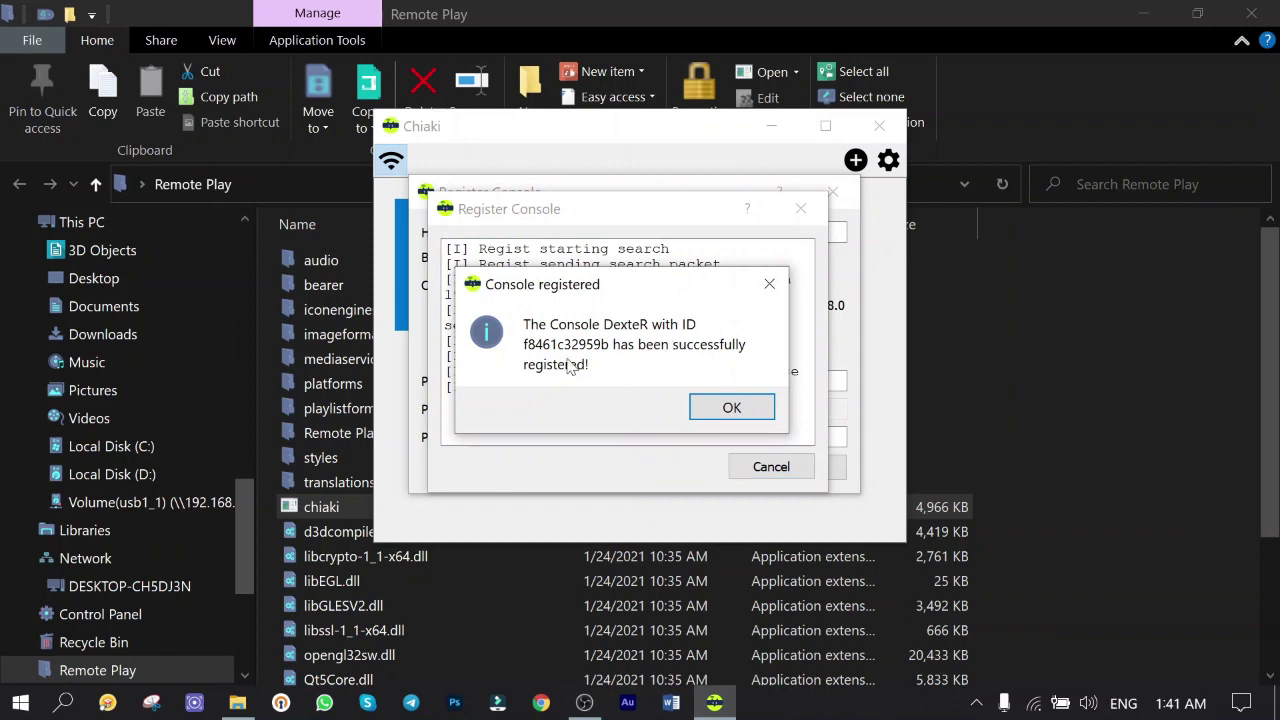
click(732, 411)
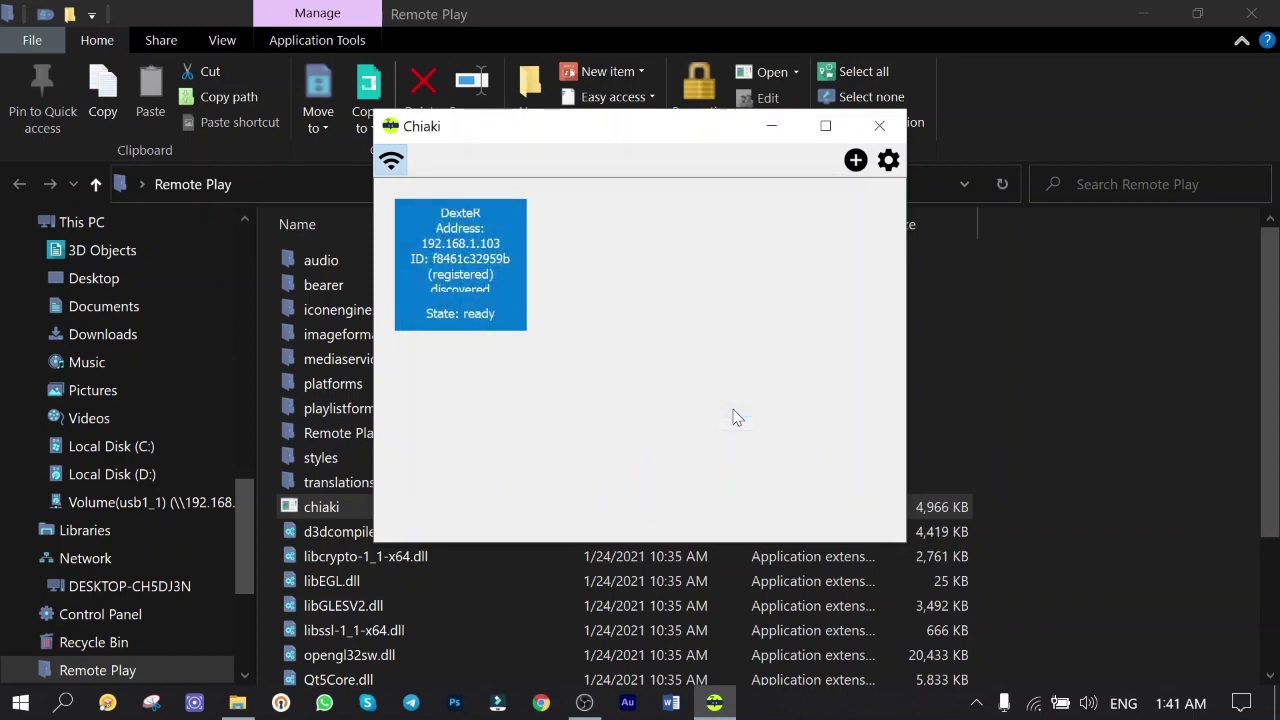
- Start streaming the registered PS4 and move up and down the streamed Settings list
double_click(460, 262)
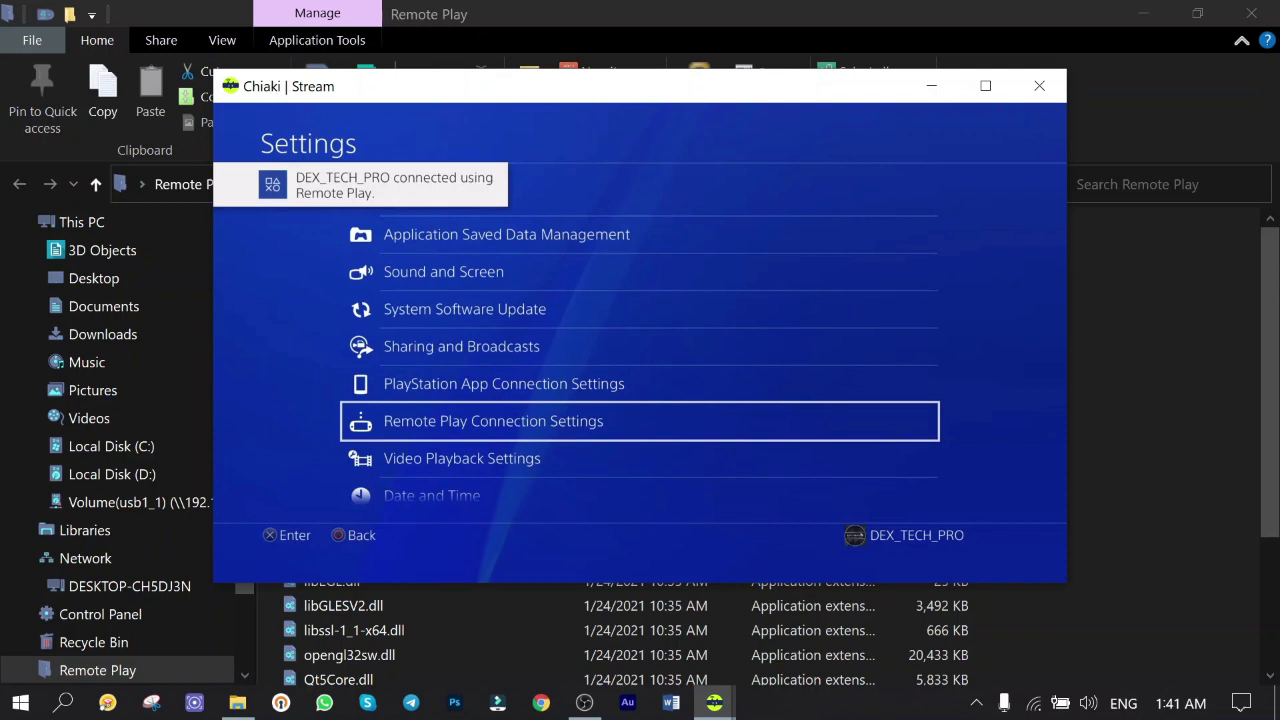
key(Up)
key(Up)
key(Up)
key(Up)
key(Up)
key(Up)
key(Up)
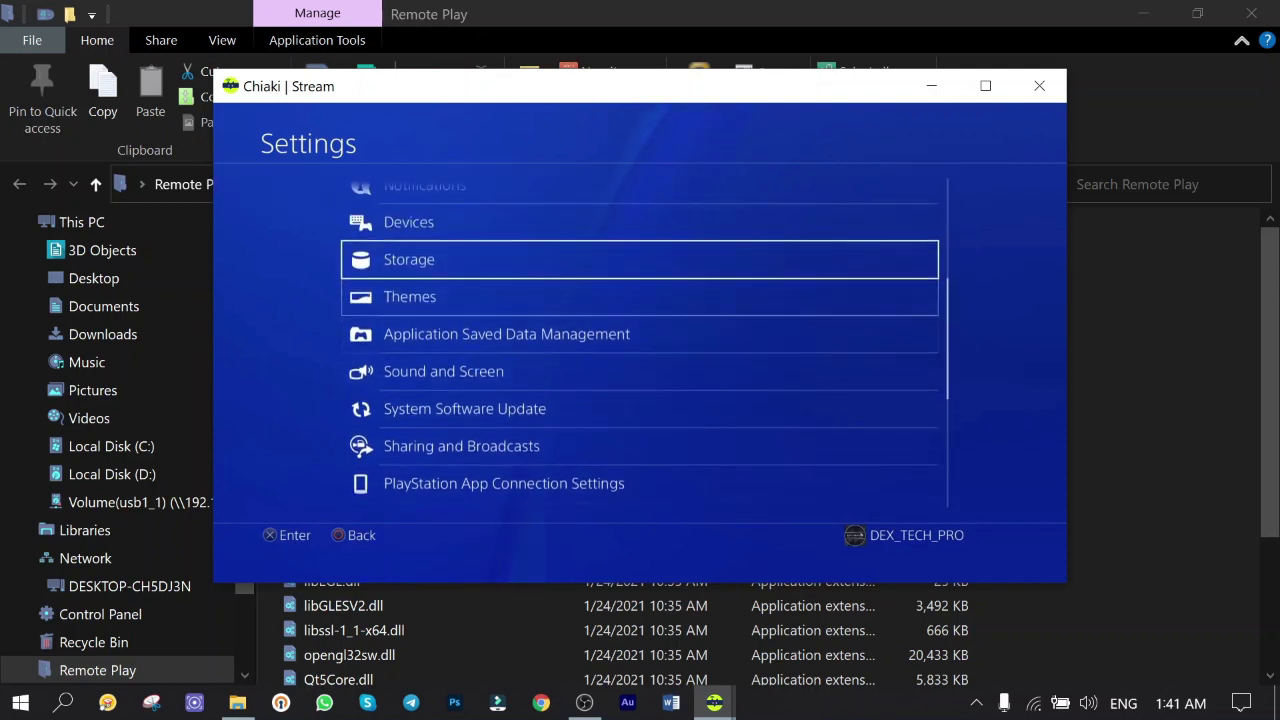
key(Up)
key(Up)
key(Up)
key(Up)
key(Up)
key(Up)
key(Up)
key(Up)
key(Up)
key(Down)
key(Down)
key(Down)
key(Down)
key(Down)
key(Down)
key(Down)
key(Down)
key(Down)
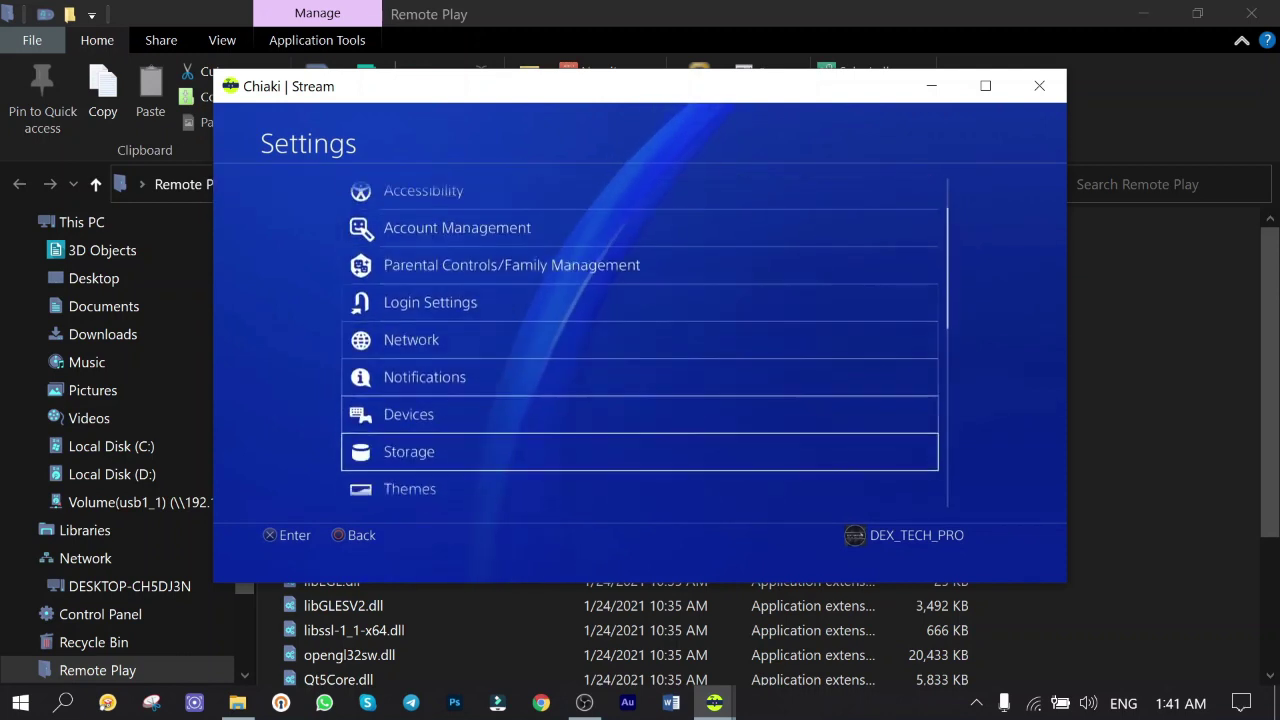
key(Down)
key(Down)
key(Down)
key(Down)
key(Down)
key(Down)
key(Down)
key(Down)
key(Down)
key(Down)
key(Down)
key(Down)
key(Down)
key(Up)
key(Up)
key(Up)
key(Up)
key(Up)
key(Up)
key(Up)
key(Up)
key(Up)
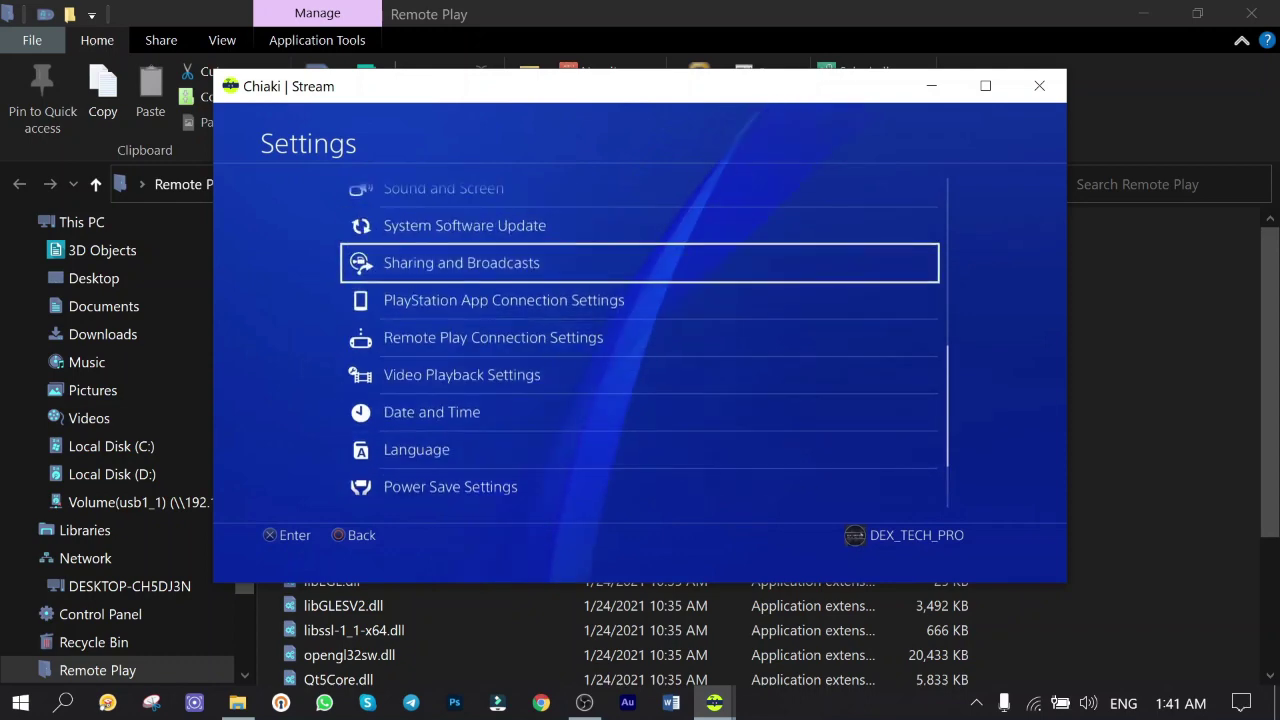
- Browse the streamed home screen's game row, then end the session without putting the PS4 to sleep
key(BackSpace)
key(Right)
key(Right)
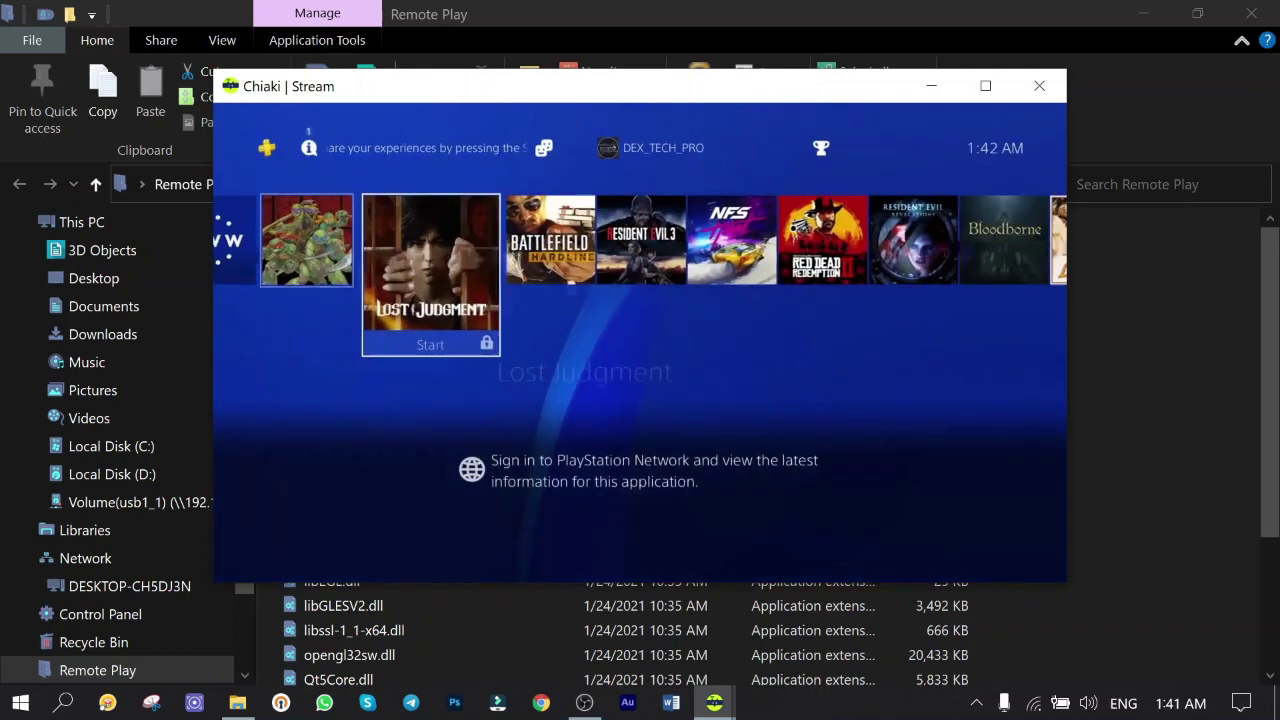
key(Right)
key(Right)
key(Right)
key(Up)
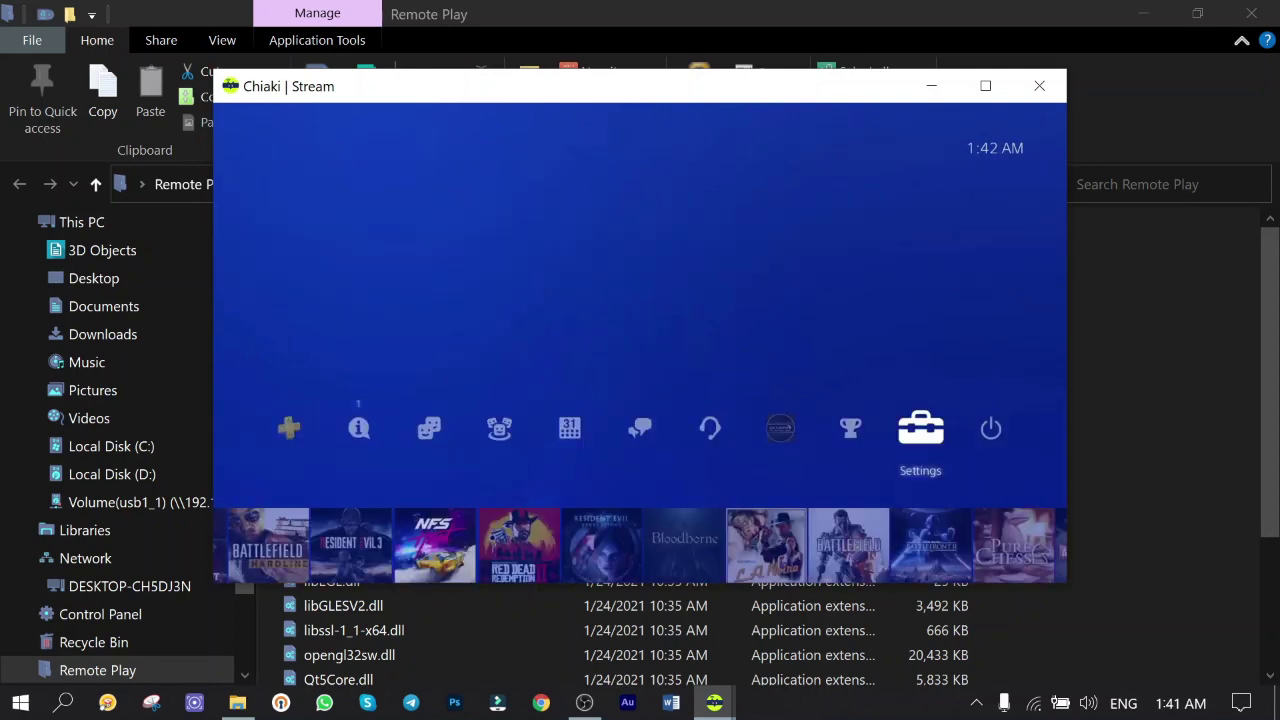
key(Down)
key(Left)
key(Left)
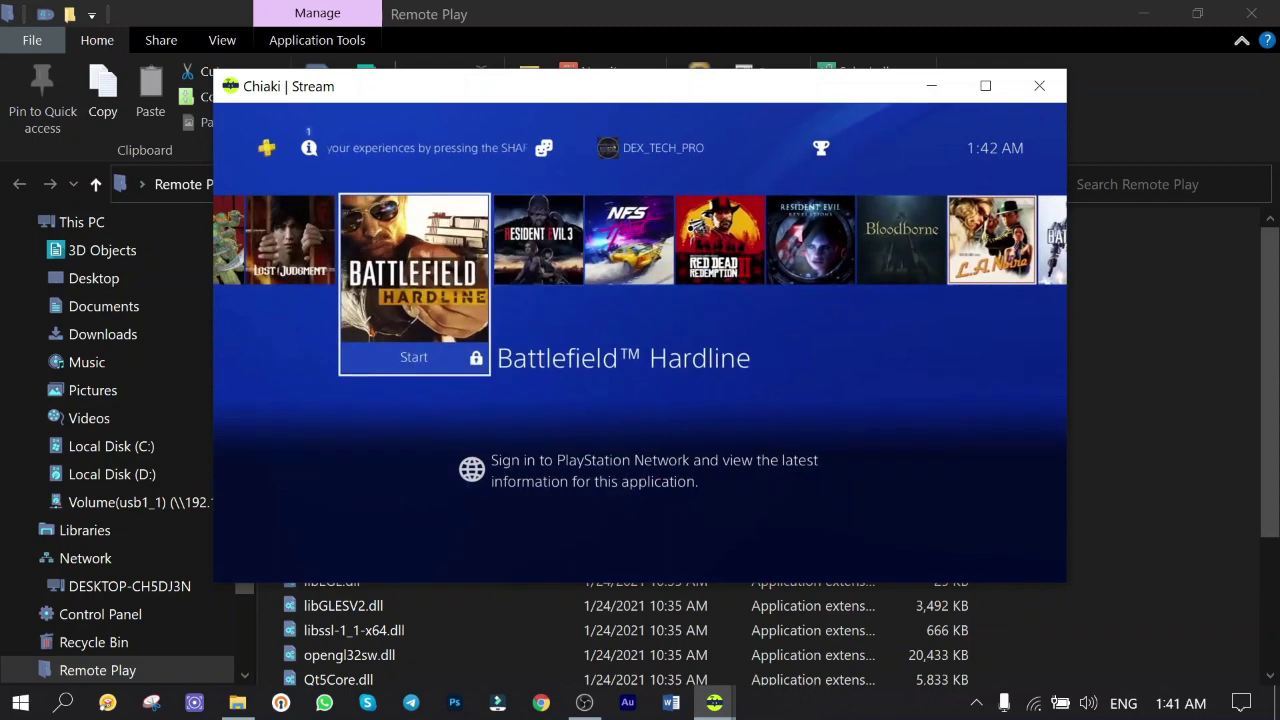
key(Left)
key(Left)
key(Left)
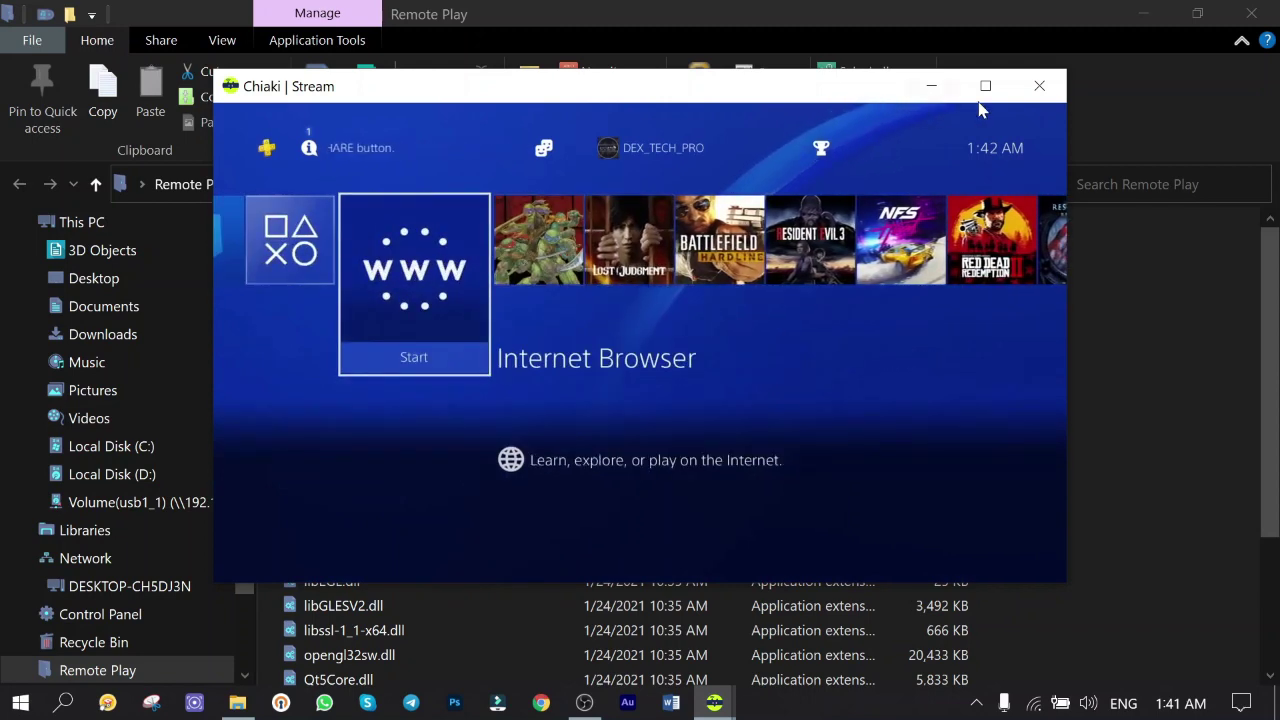
click(1039, 86)
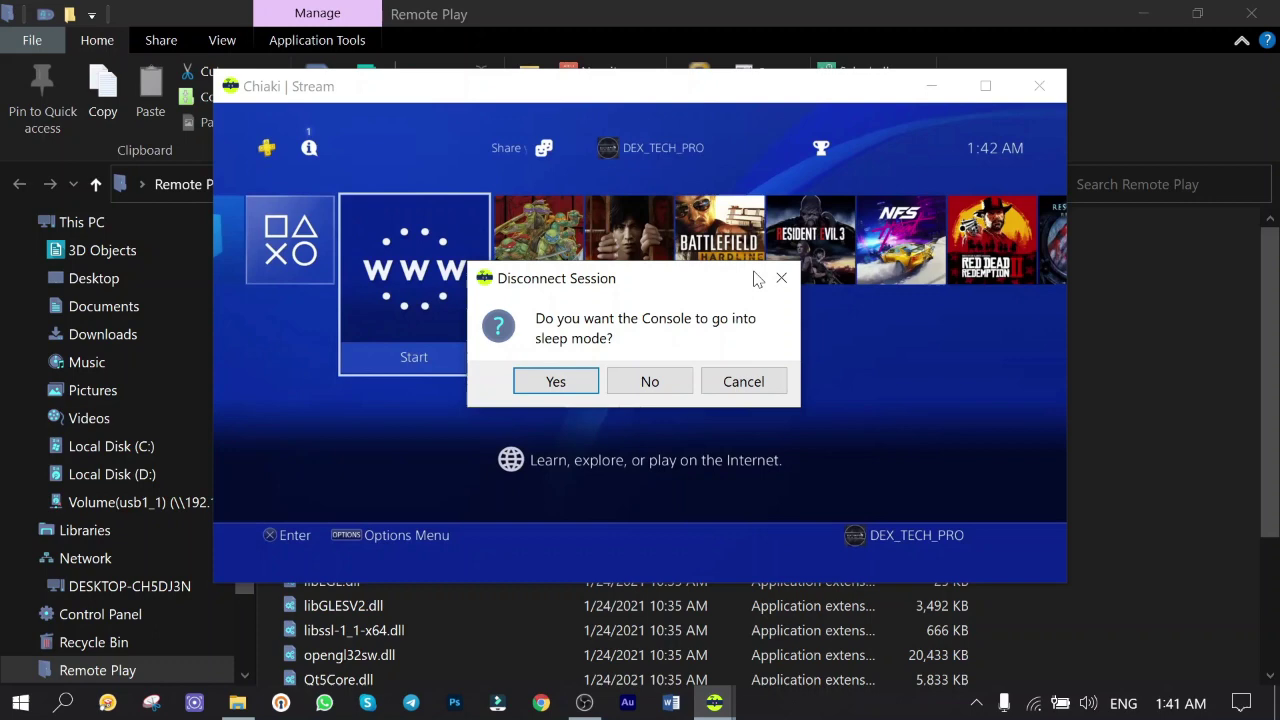
click(650, 384)
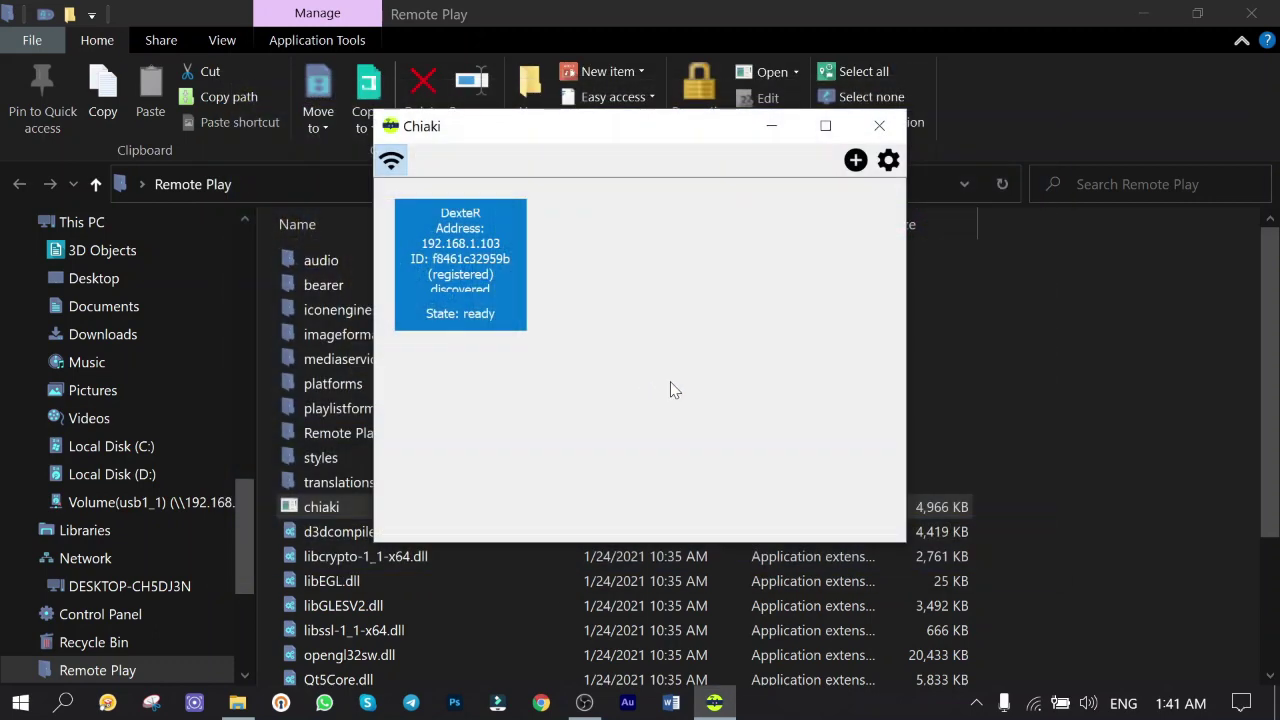
click(888, 162)
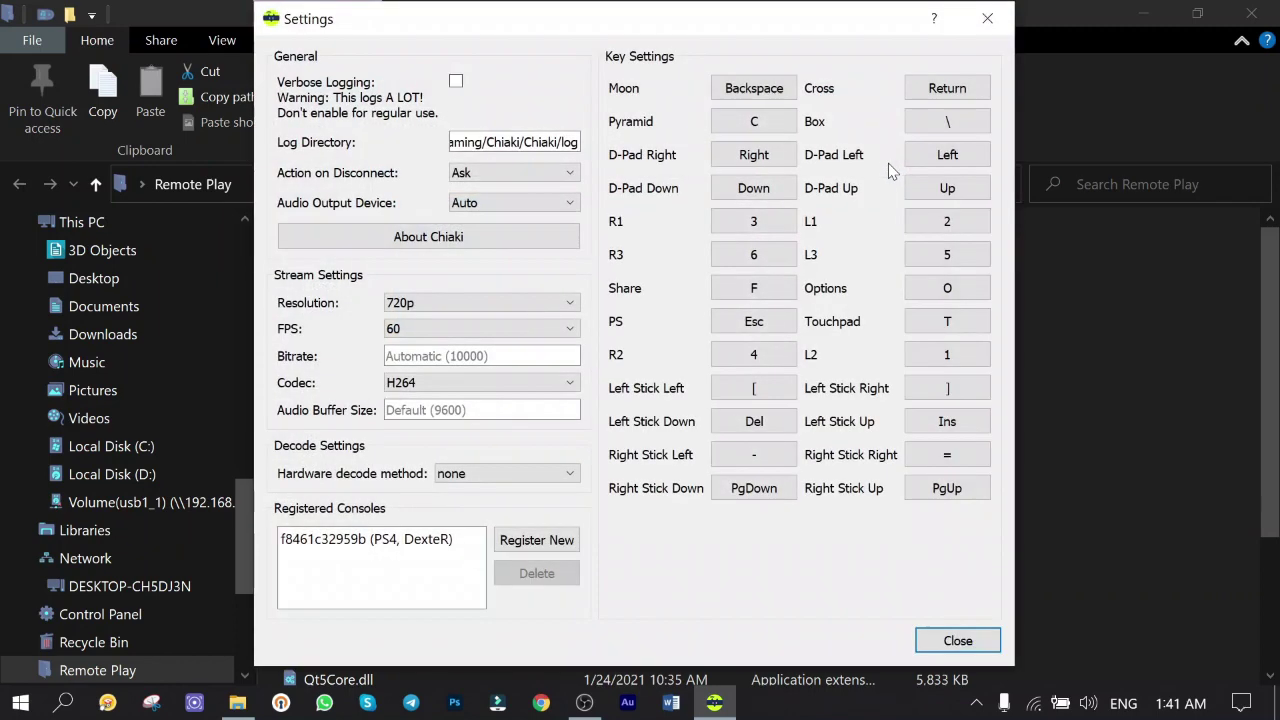
click(468, 308)
click(527, 272)
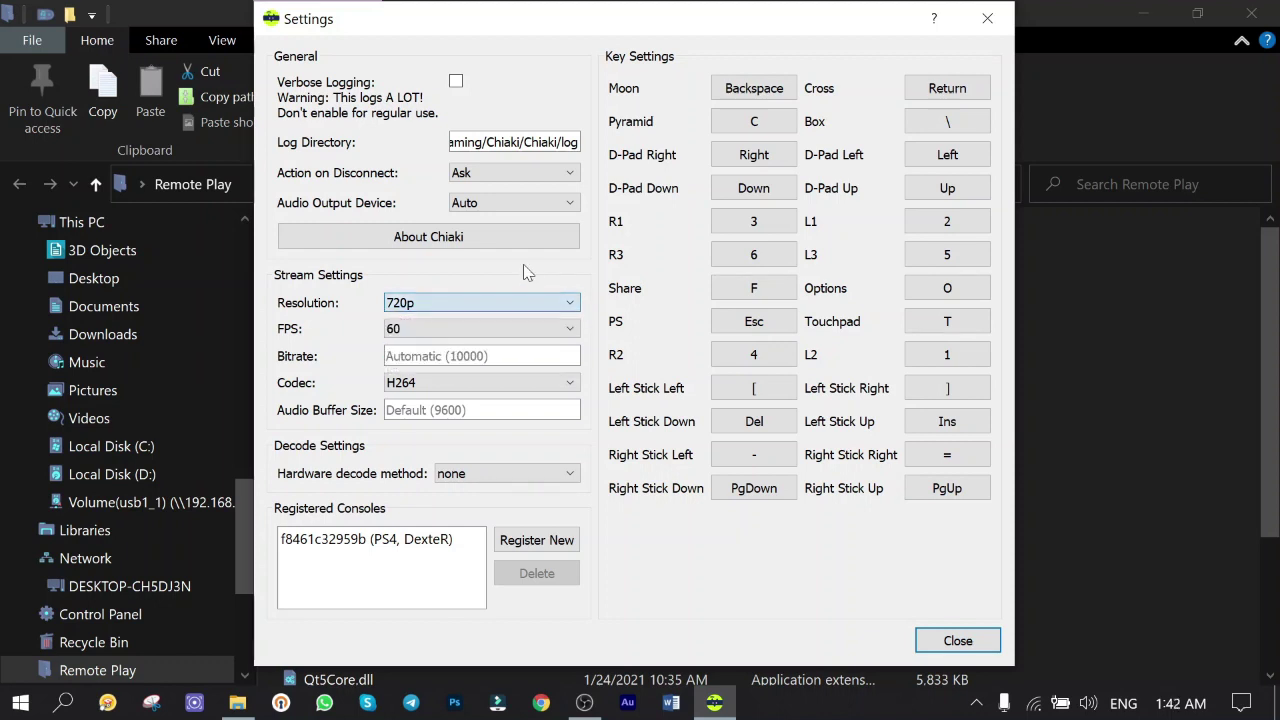
click(507, 334)
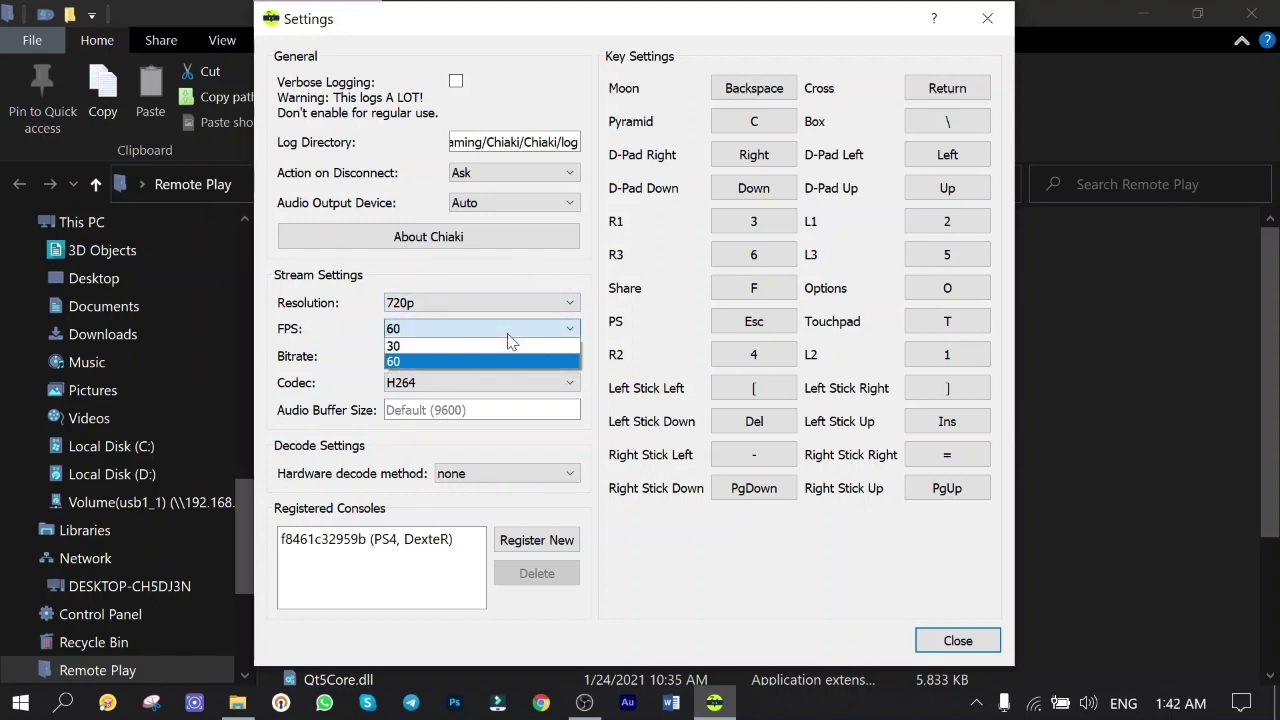
click(506, 265)
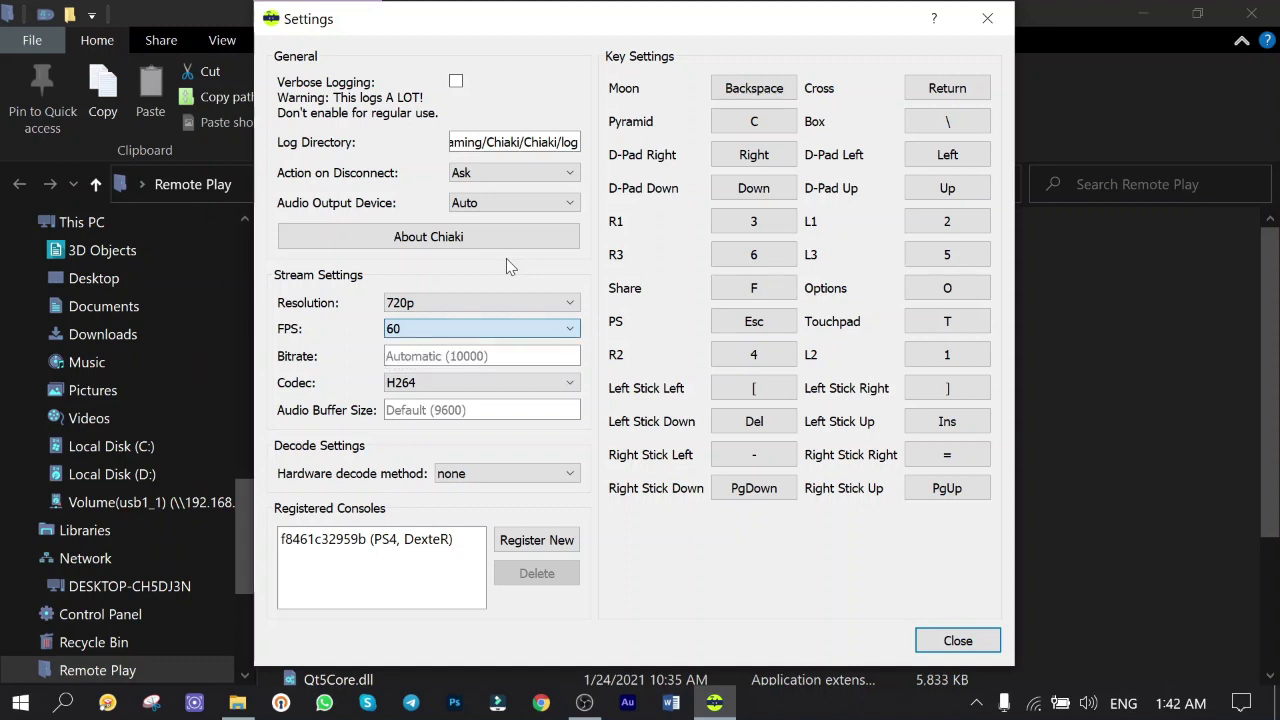
click(538, 390)
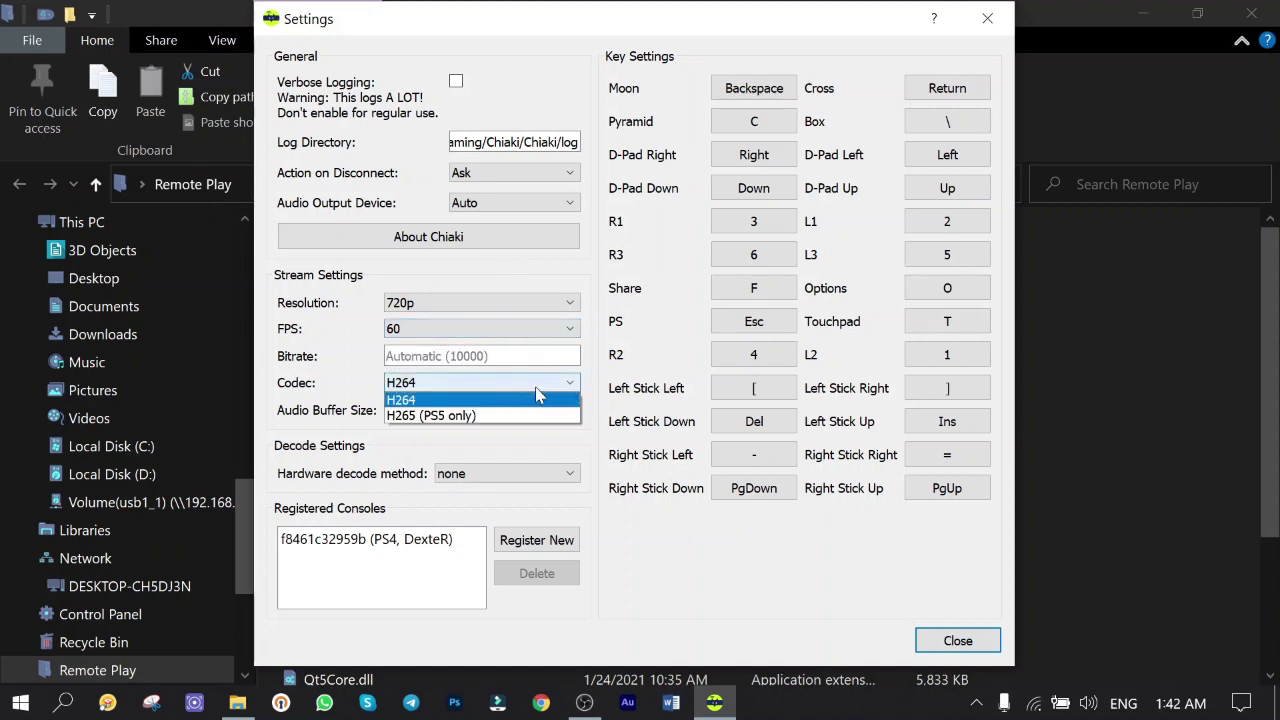
click(424, 400)
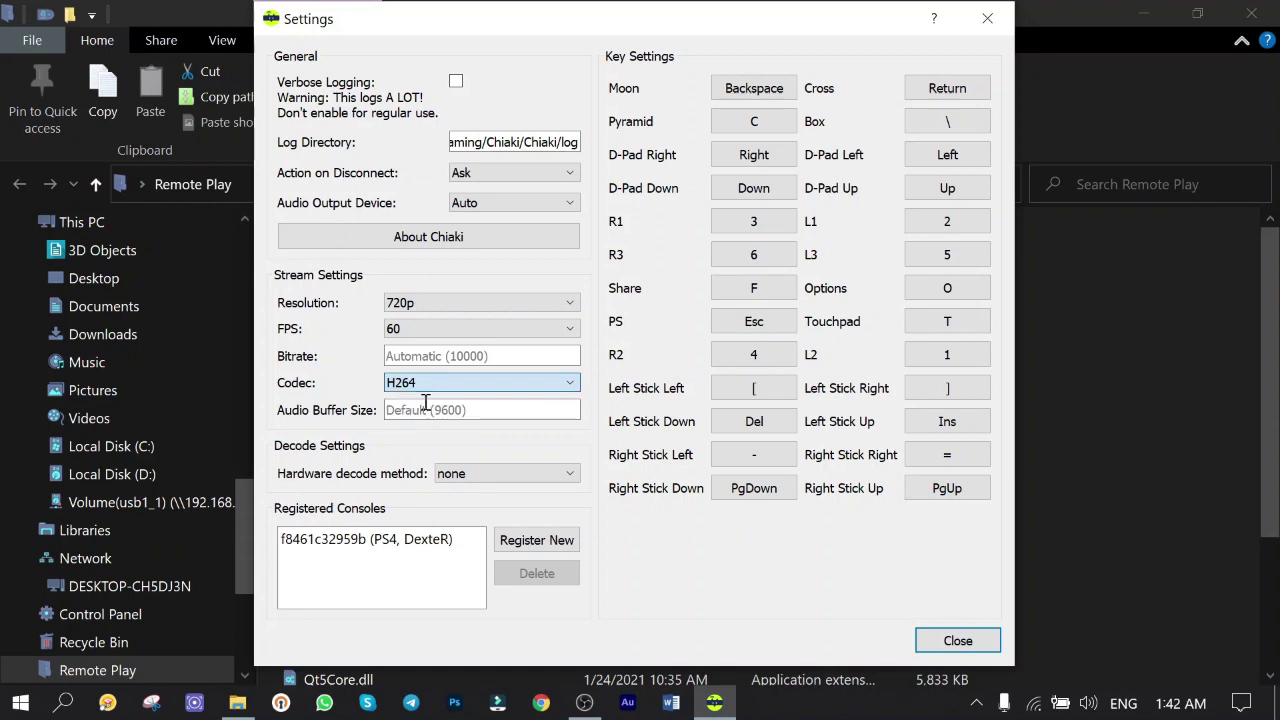
click(350, 545)
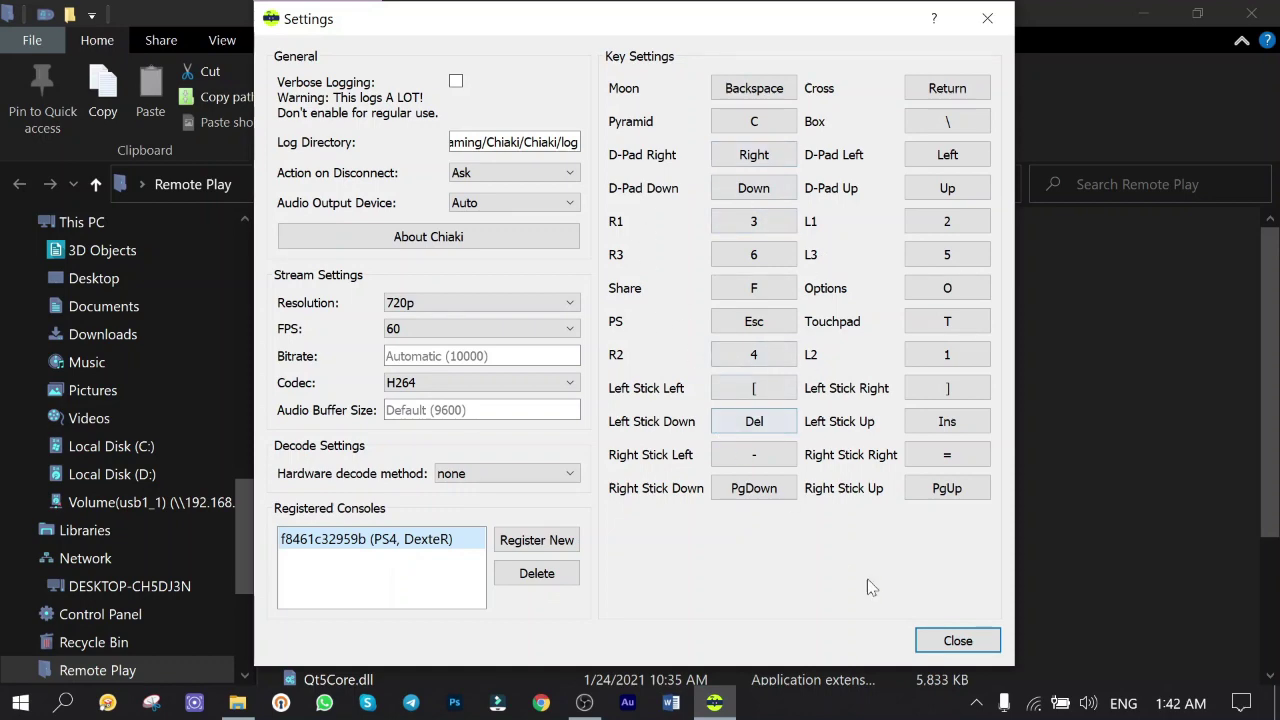
click(958, 643)
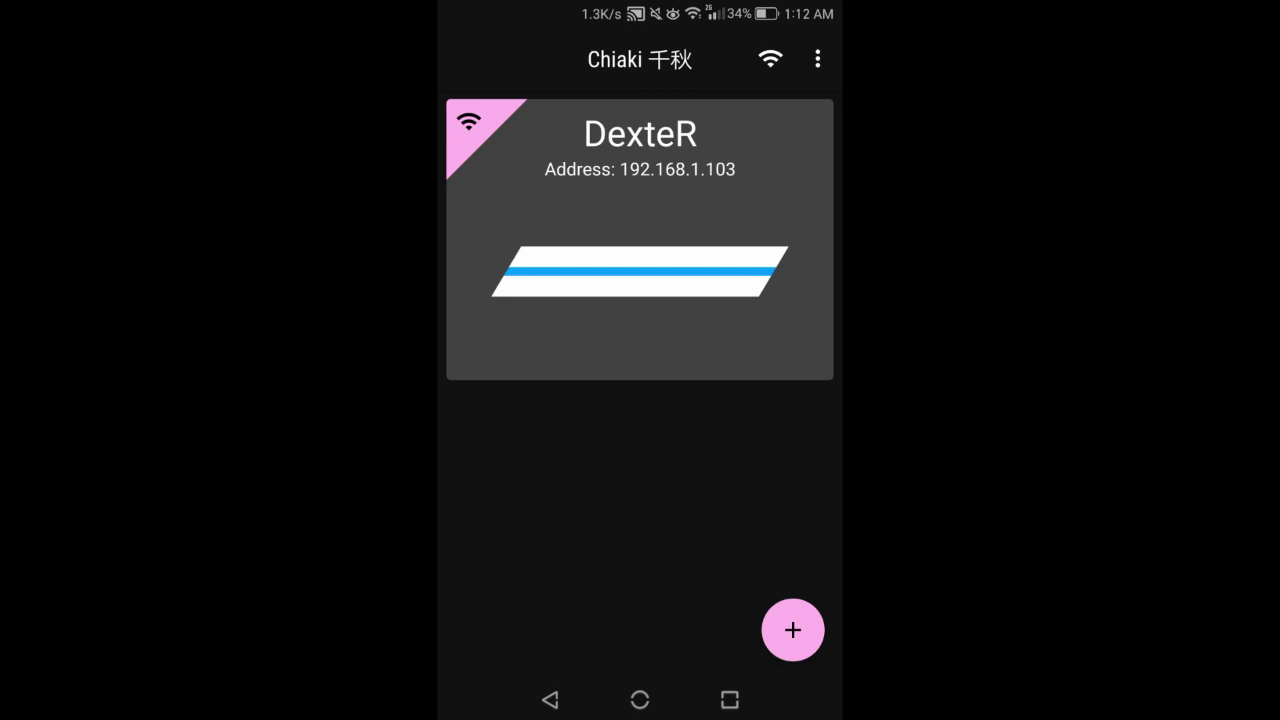
- Open registration for the DexteR console at 192.168.1.103 and choose PS4 < 7.0
click(640, 240)
click(550, 700)
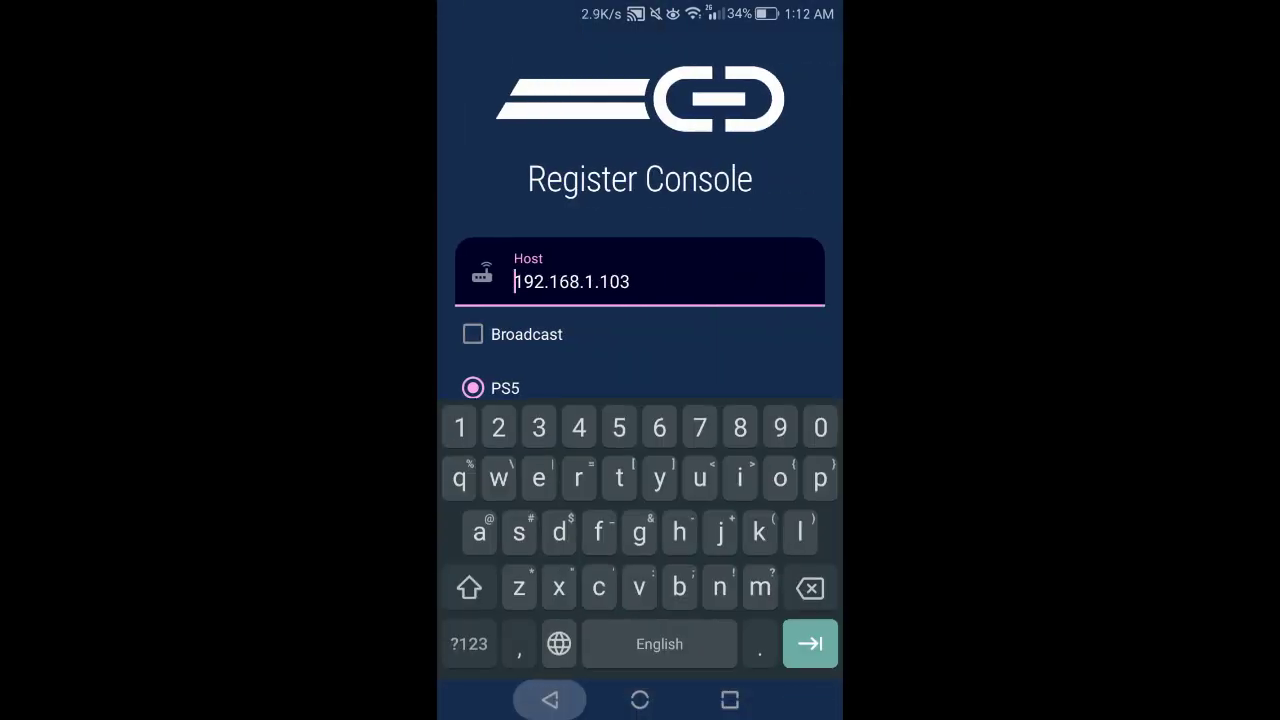
scroll(640, 400, down, 3)
click(473, 344)
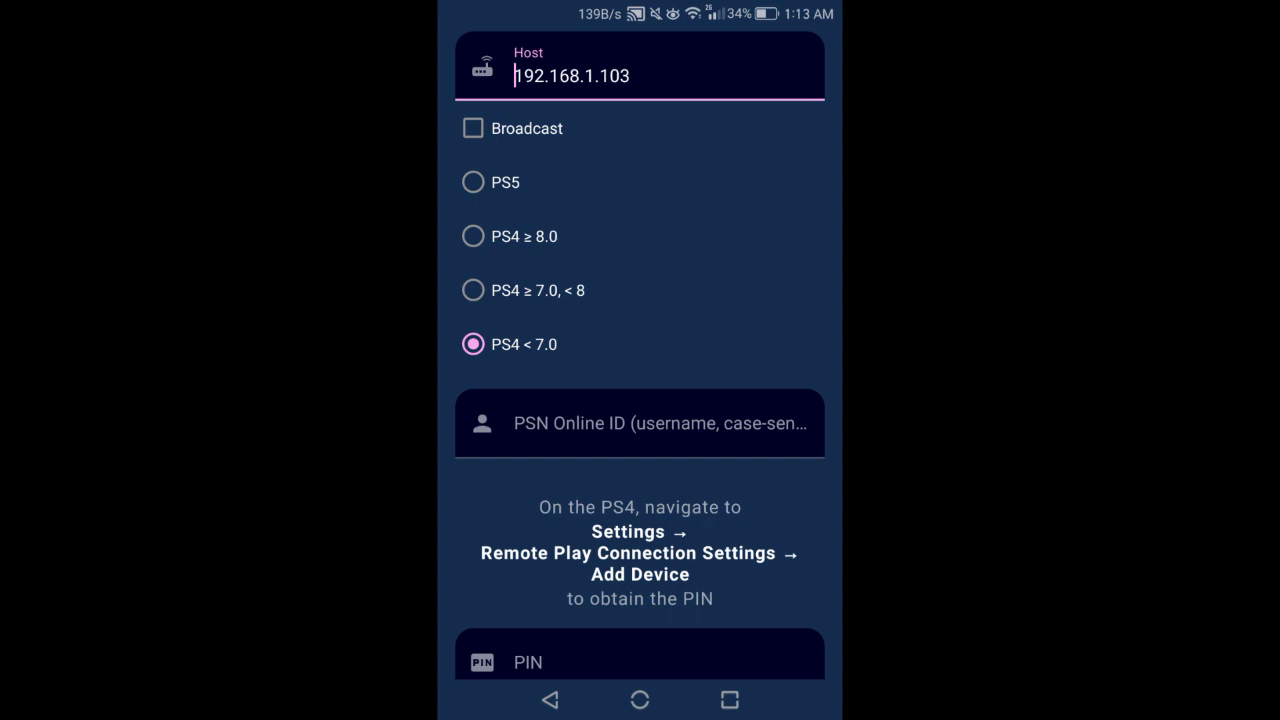
- Enter the PSN Online ID, get a pairing PIN from the PS4's Add Device, and submit it
click(640, 423)
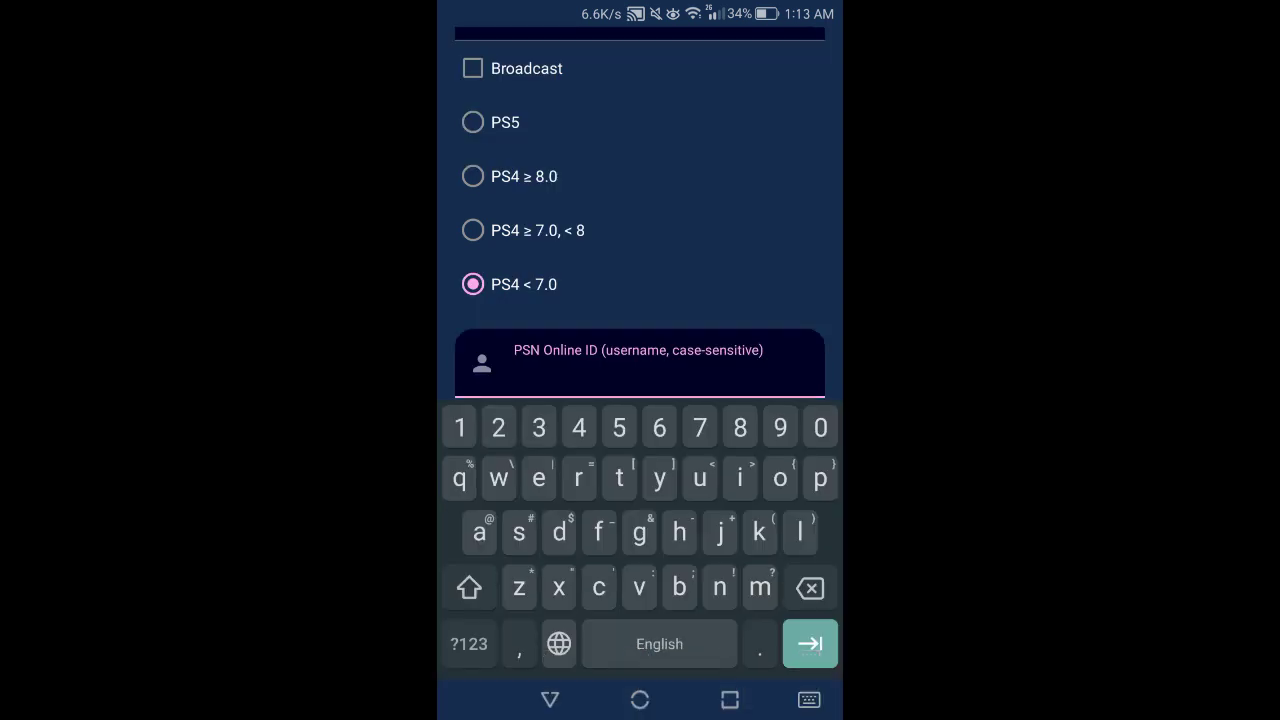
text(DEX)
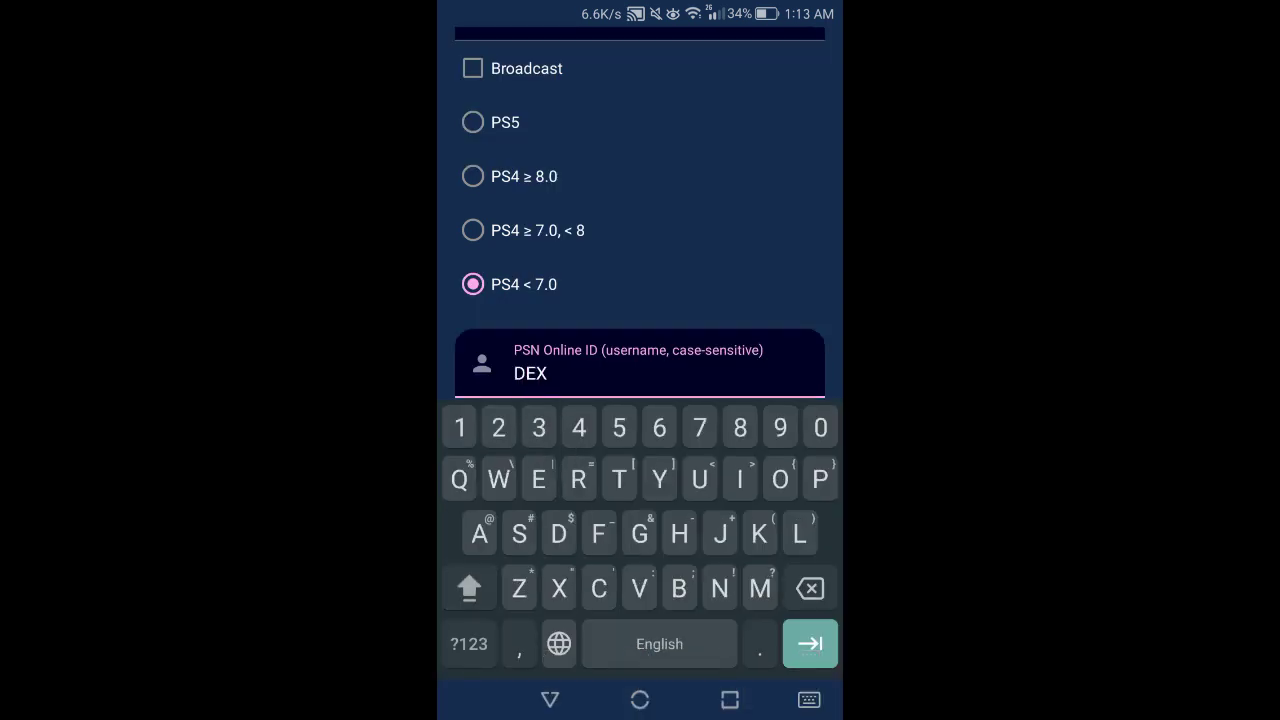
key(Escape)
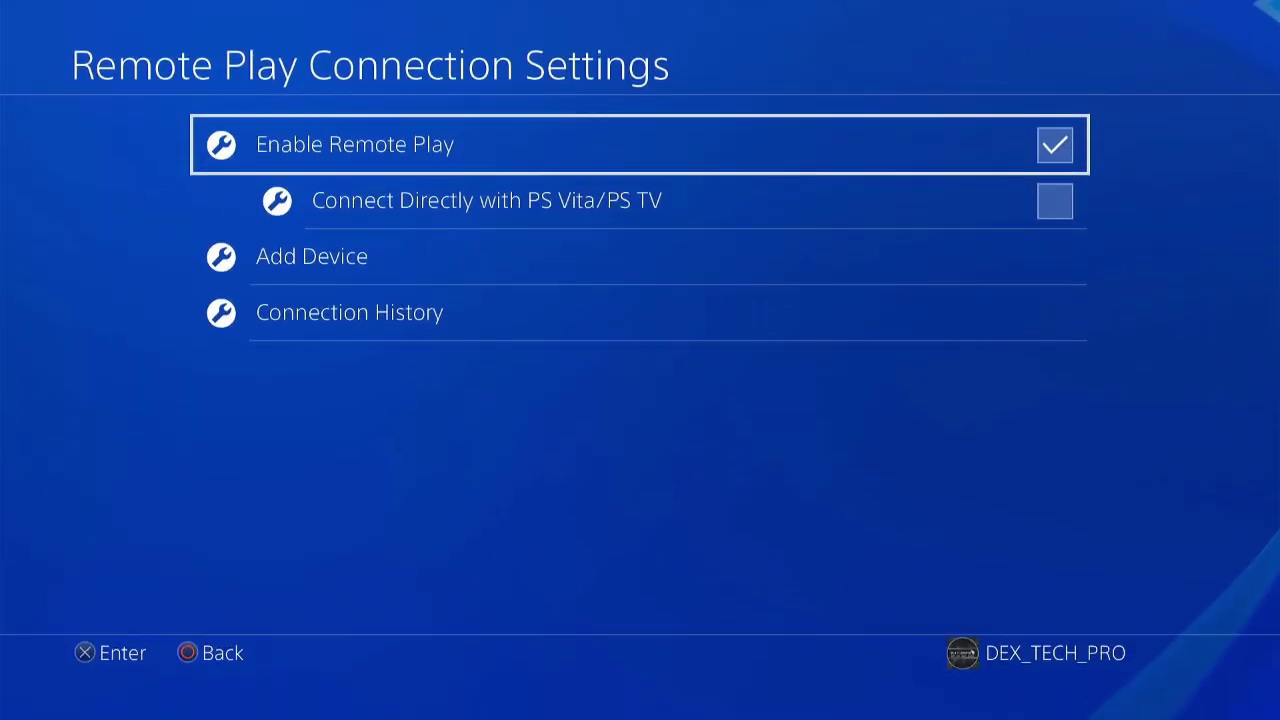
key(Down)
key(Down)
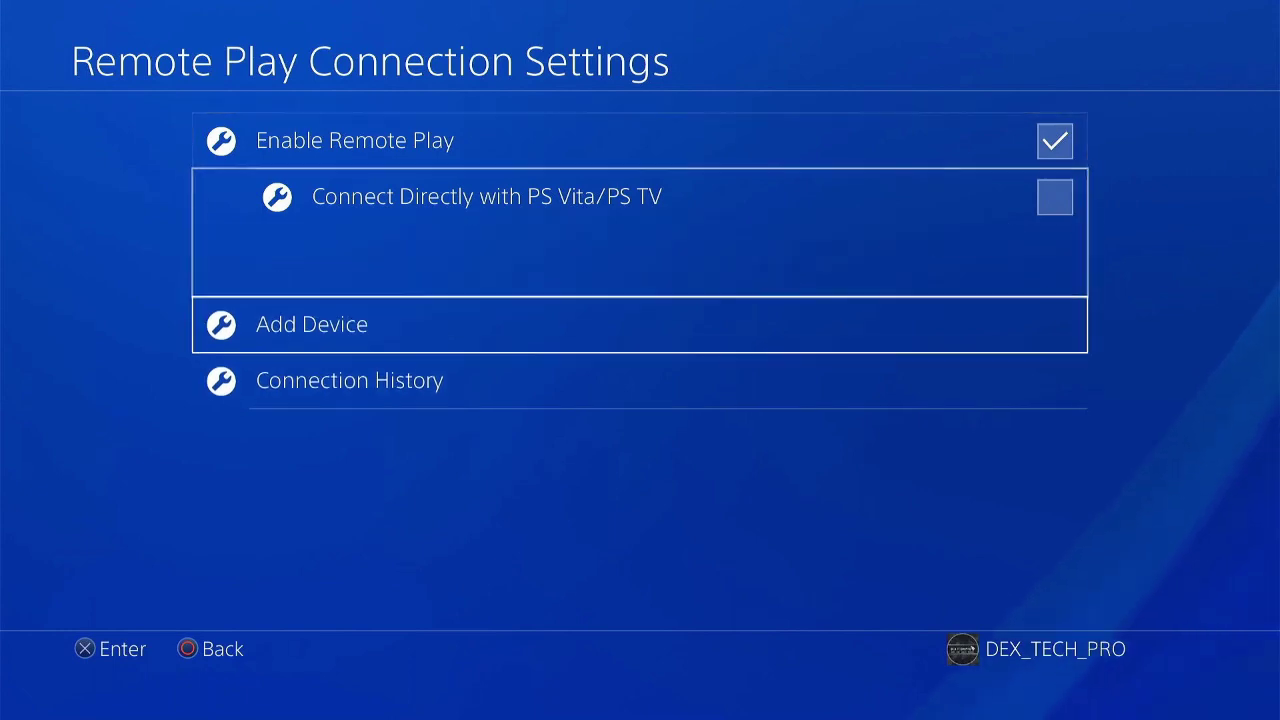
key(Return)
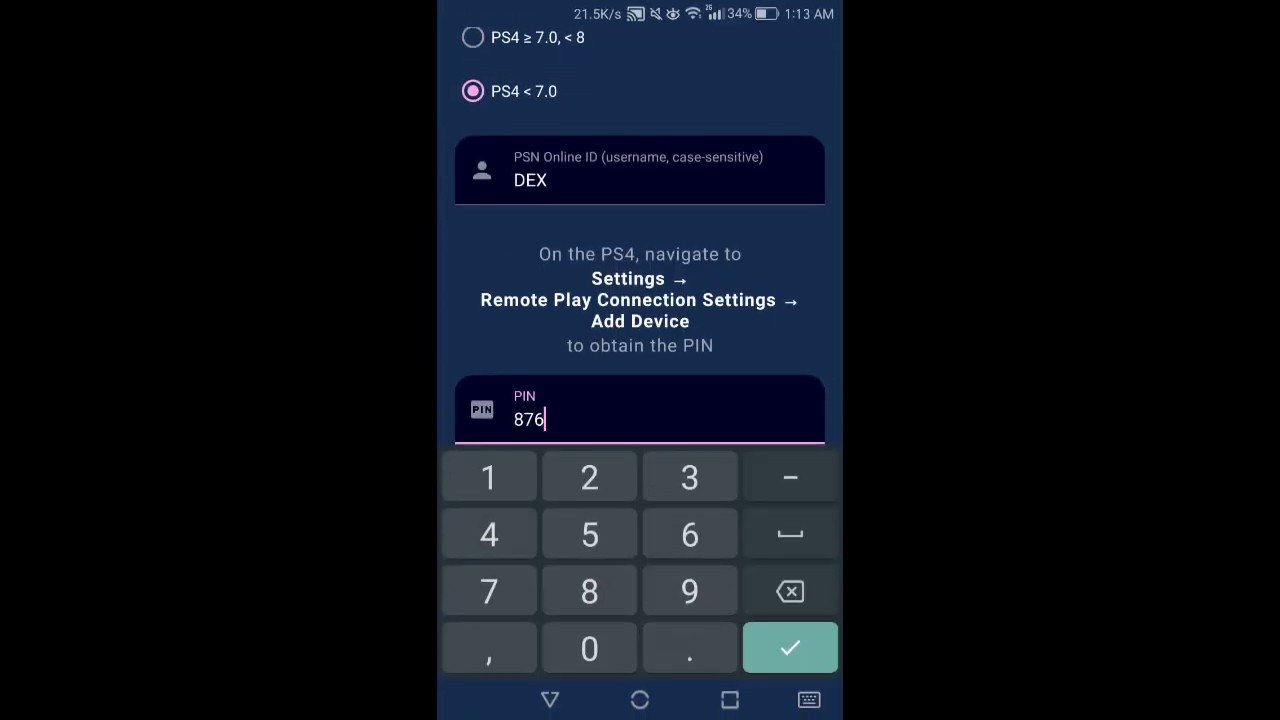
text(75429)
key(Return)
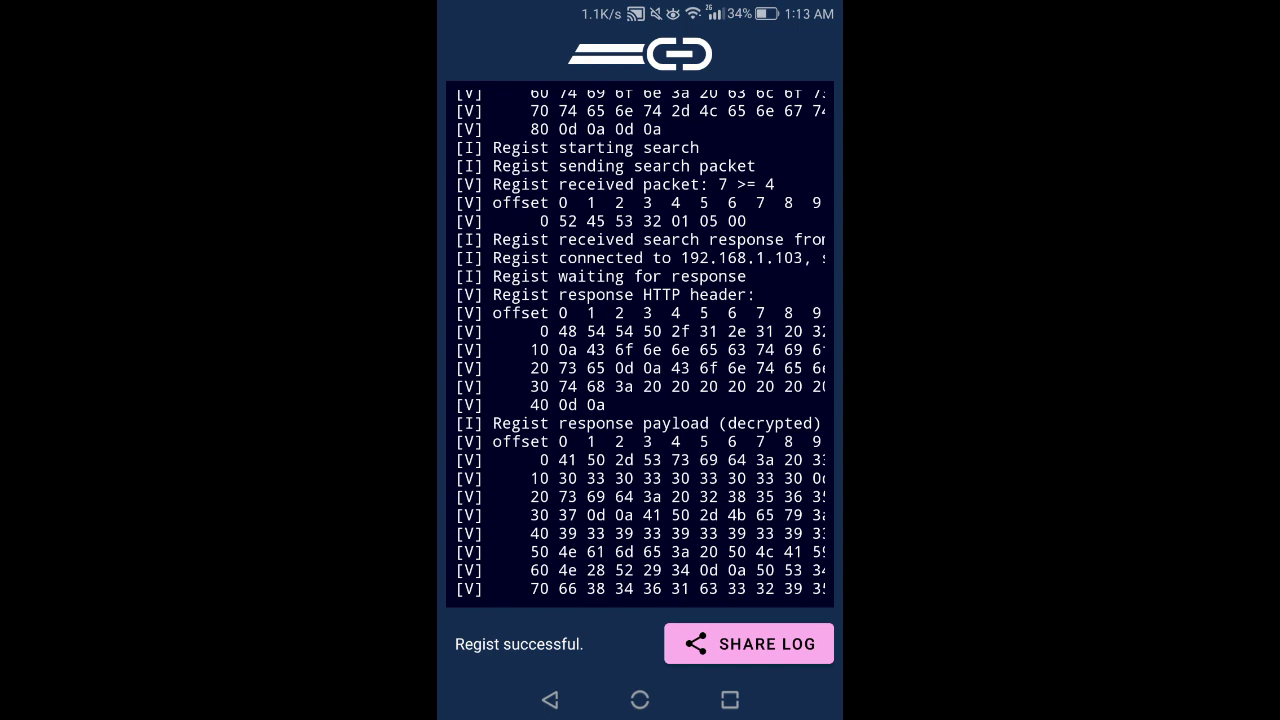
- Leave the registration log and back out of the streamed PS4 Settings to the game row
click(550, 700)
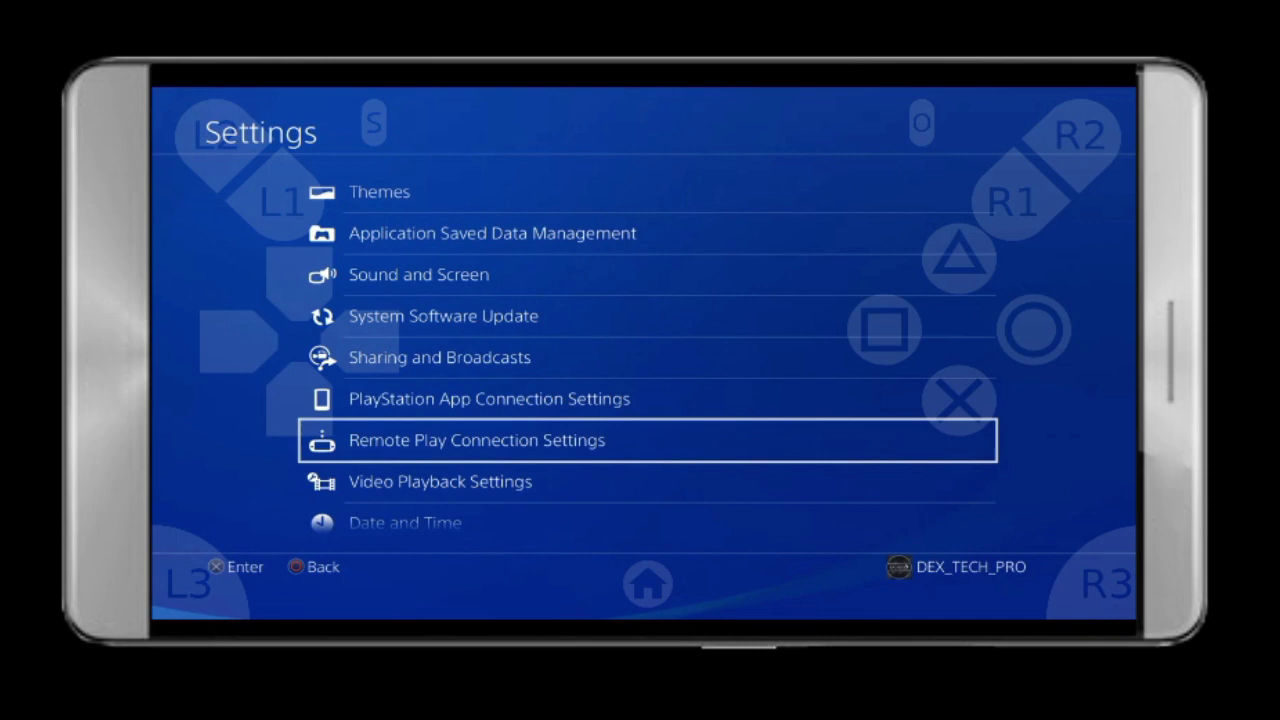
click(1034, 329)
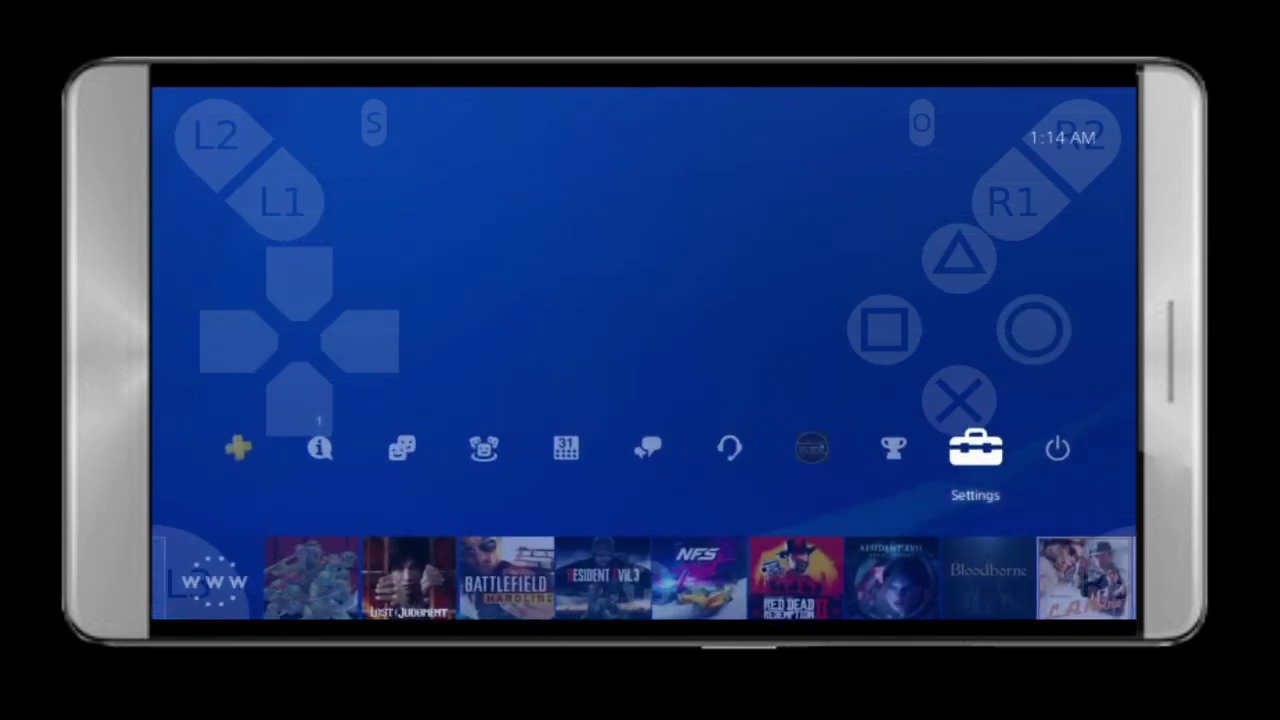
click(1034, 329)
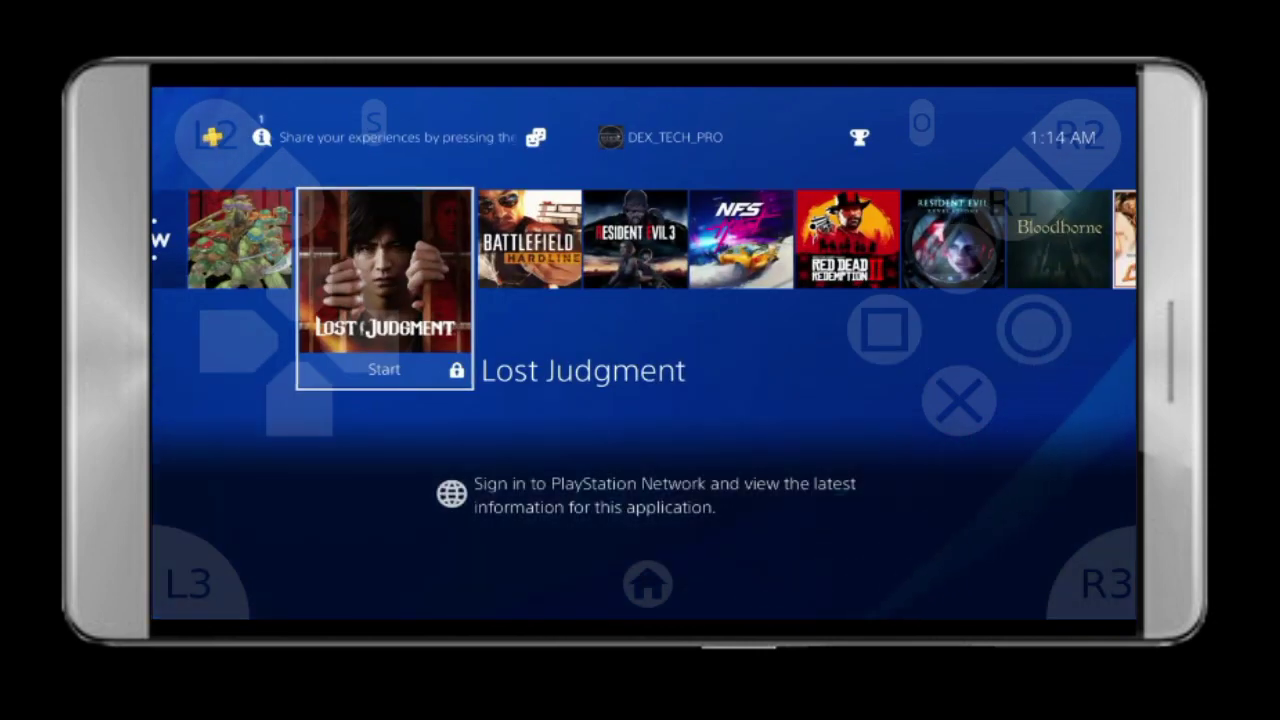
- Move focus right and left along the streamed game row back to Lost Judgment, then raise the function bar
click(360, 340)
click(360, 340)
click(360, 340)
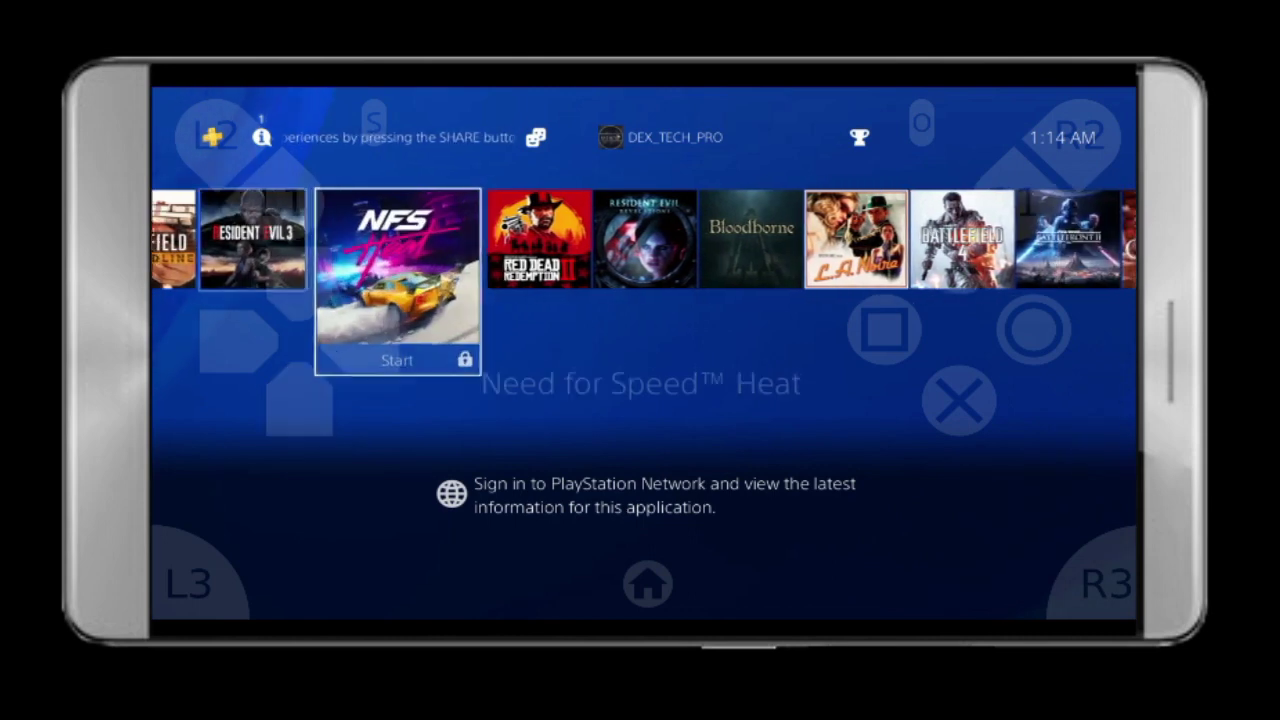
click(360, 340)
click(238, 340)
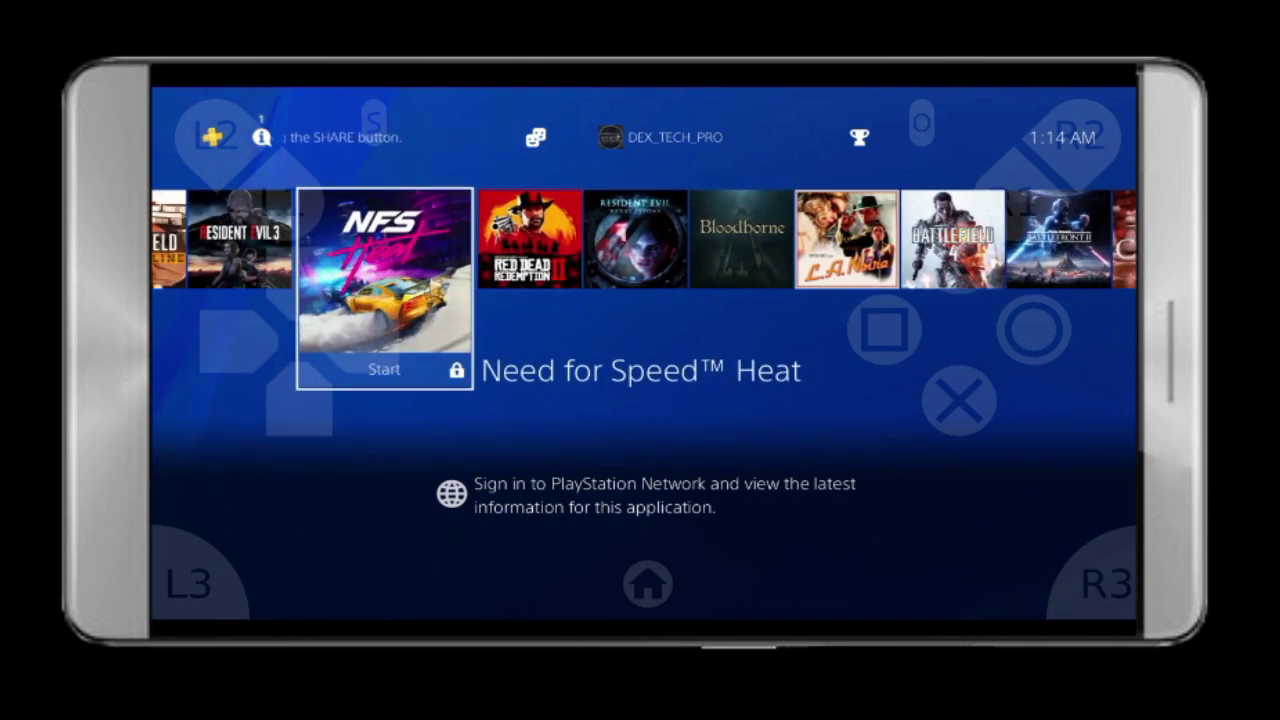
click(238, 340)
click(238, 340)
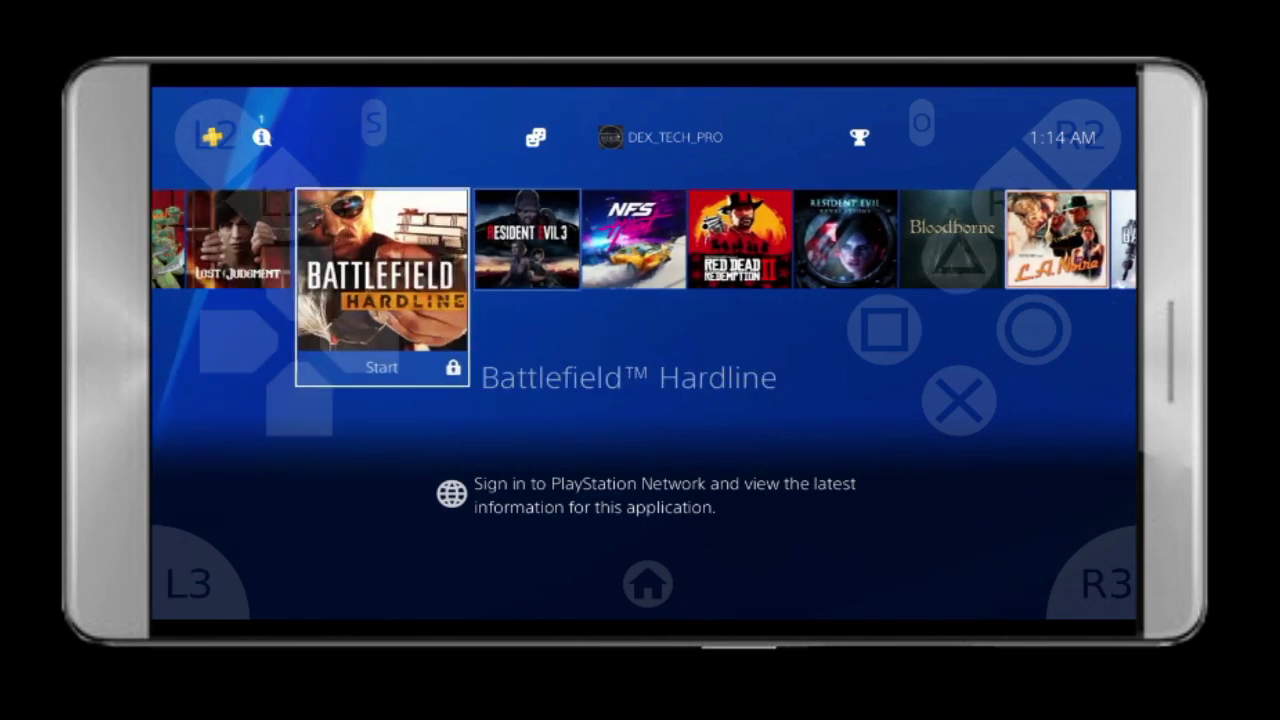
click(238, 340)
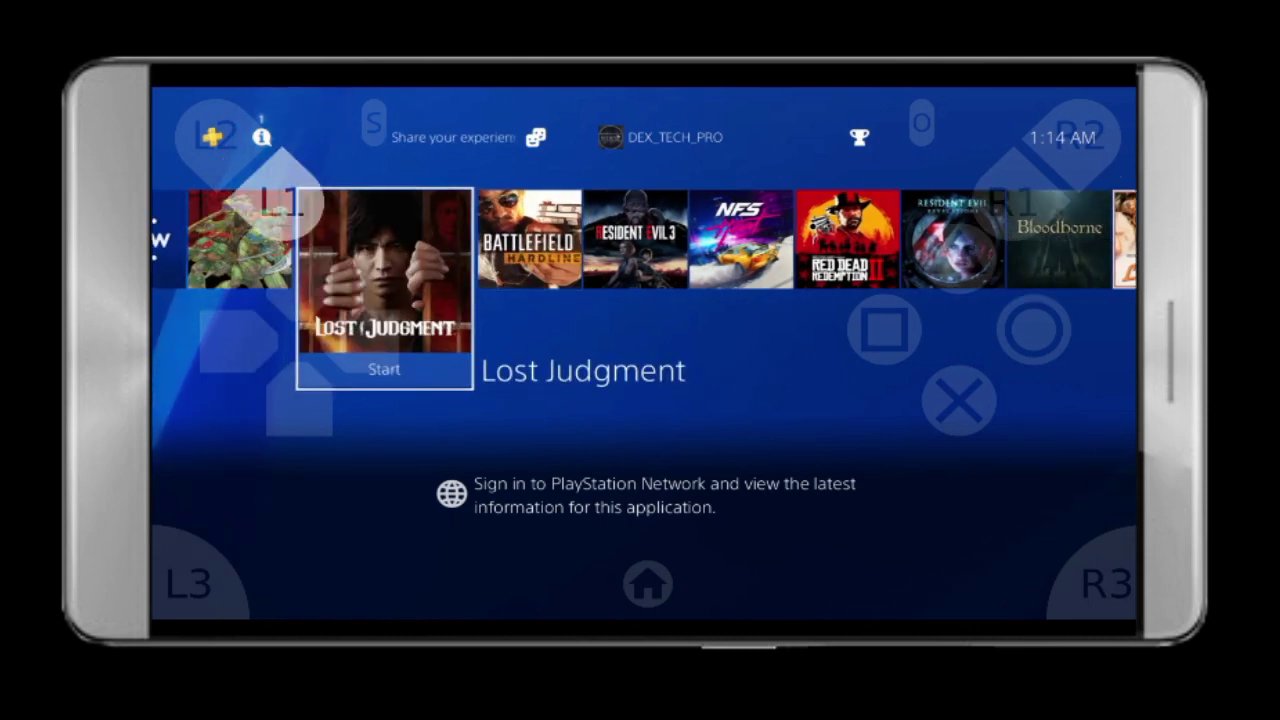
click(299, 283)
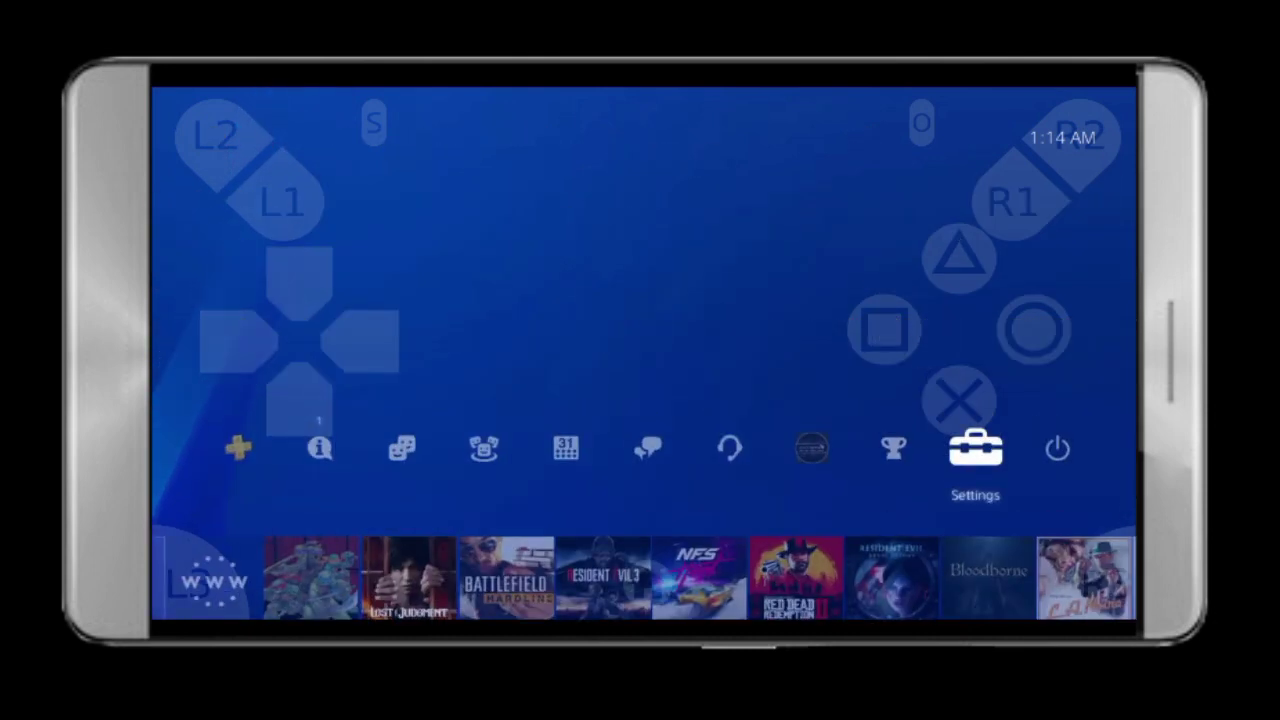
- Move the streamed function-bar focus over to Trophies
click(238, 340)
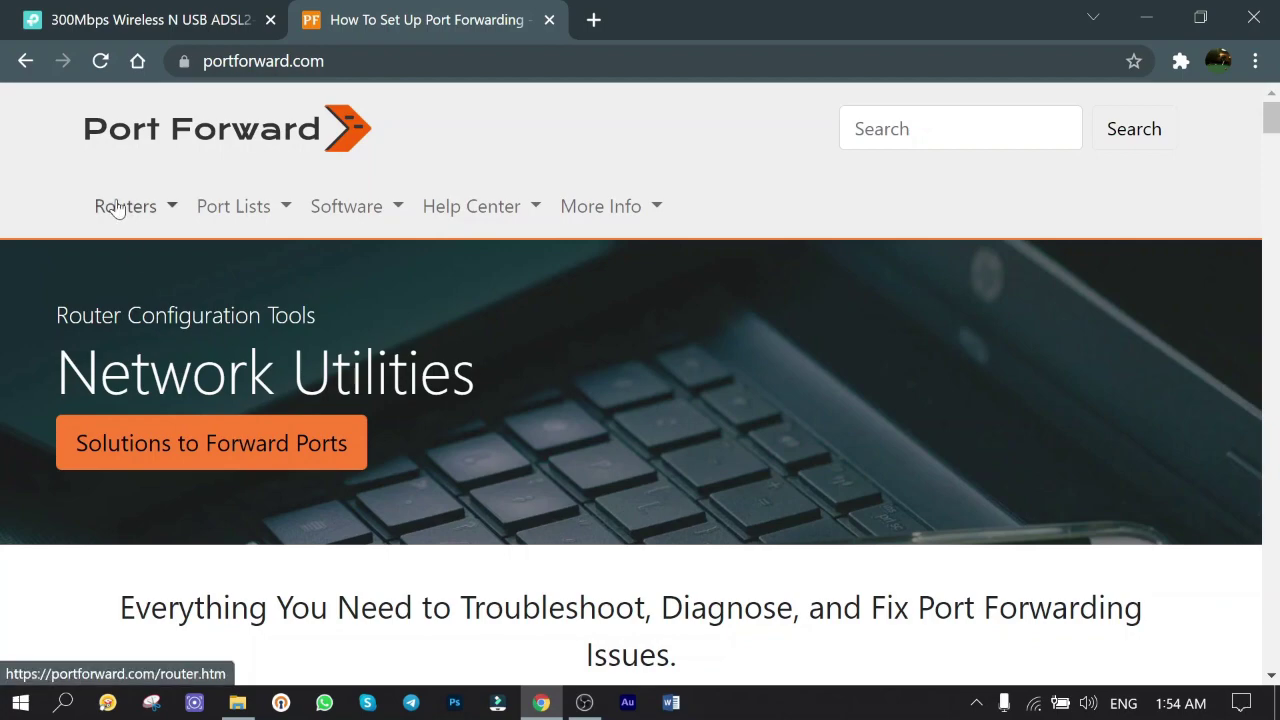
- Browse Port Forward's full router list under T and TP-Link to the TD-8816 port forwarding guide
mouse_move(116, 206)
click(140, 262)
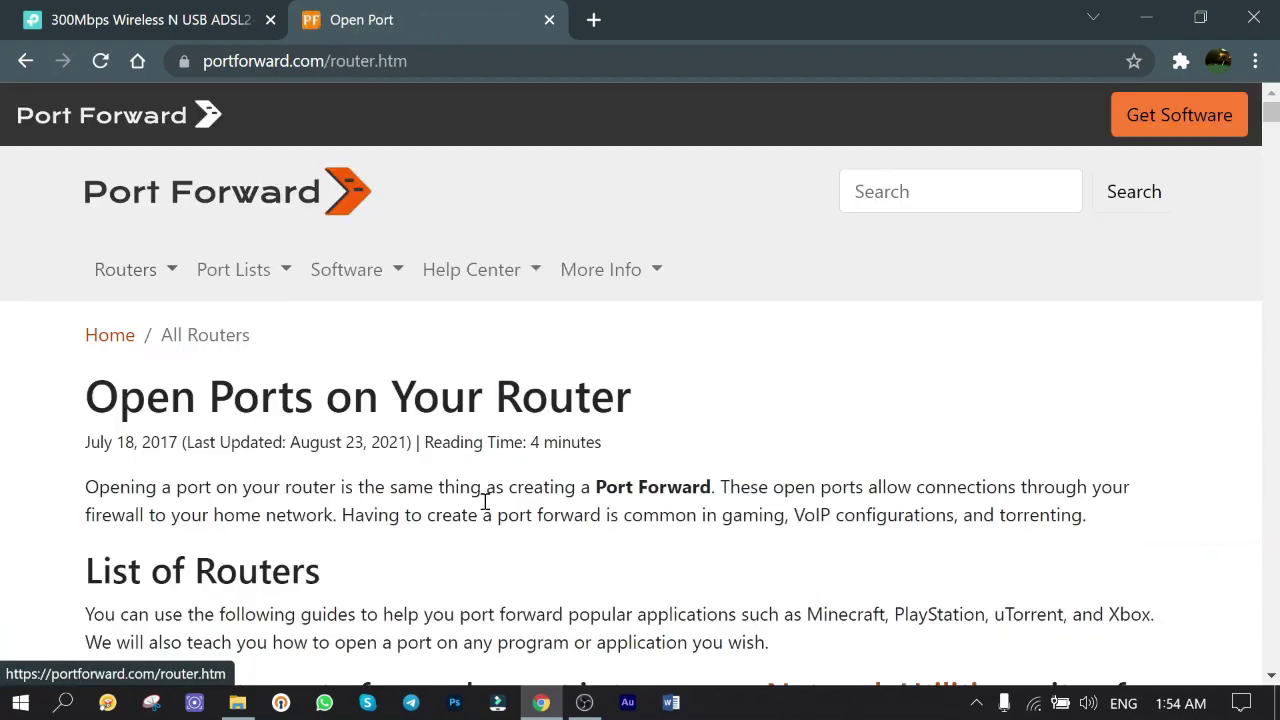
scroll(480, 510, down, 7)
scroll(463, 517, down, 4)
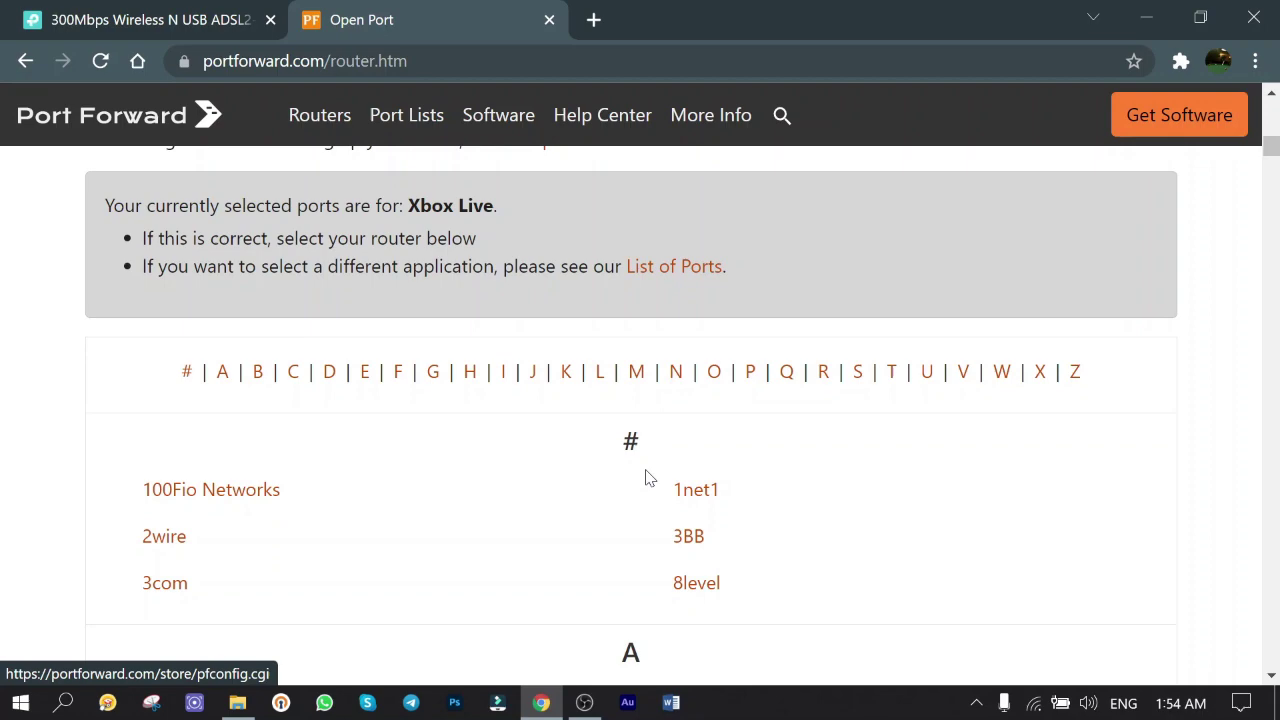
click(890, 382)
scroll(390, 471, down, 5)
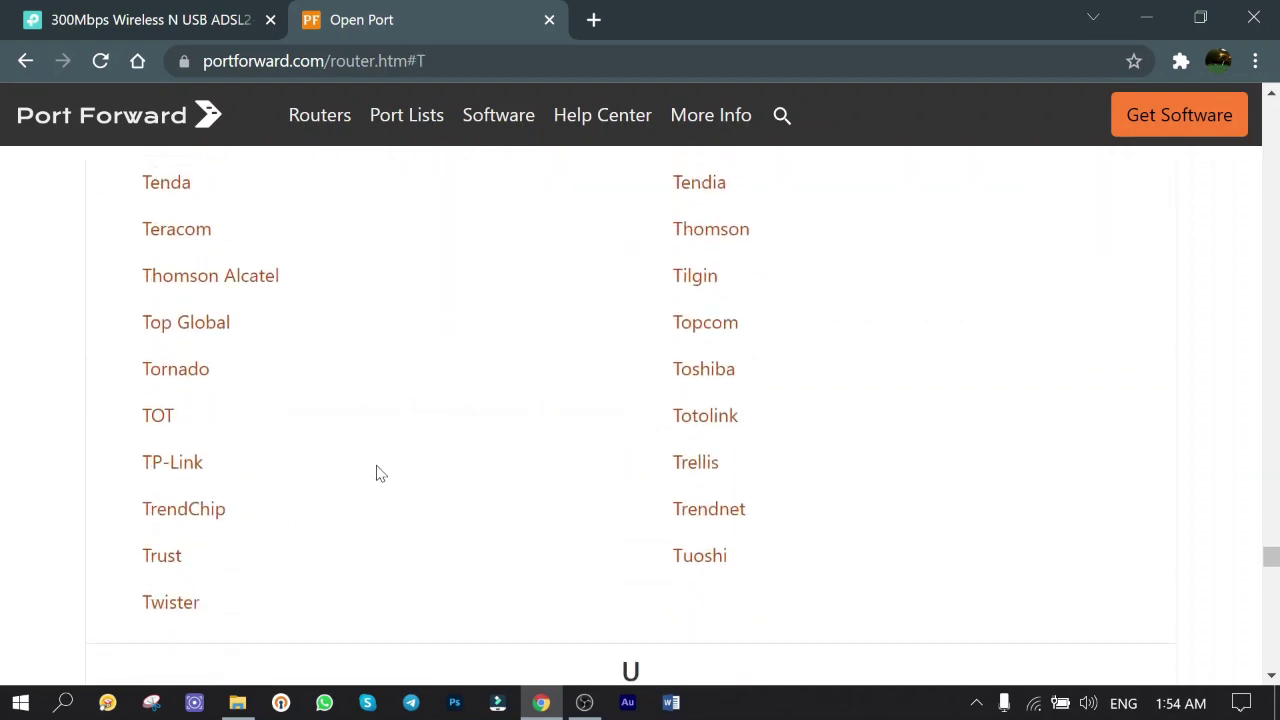
click(174, 463)
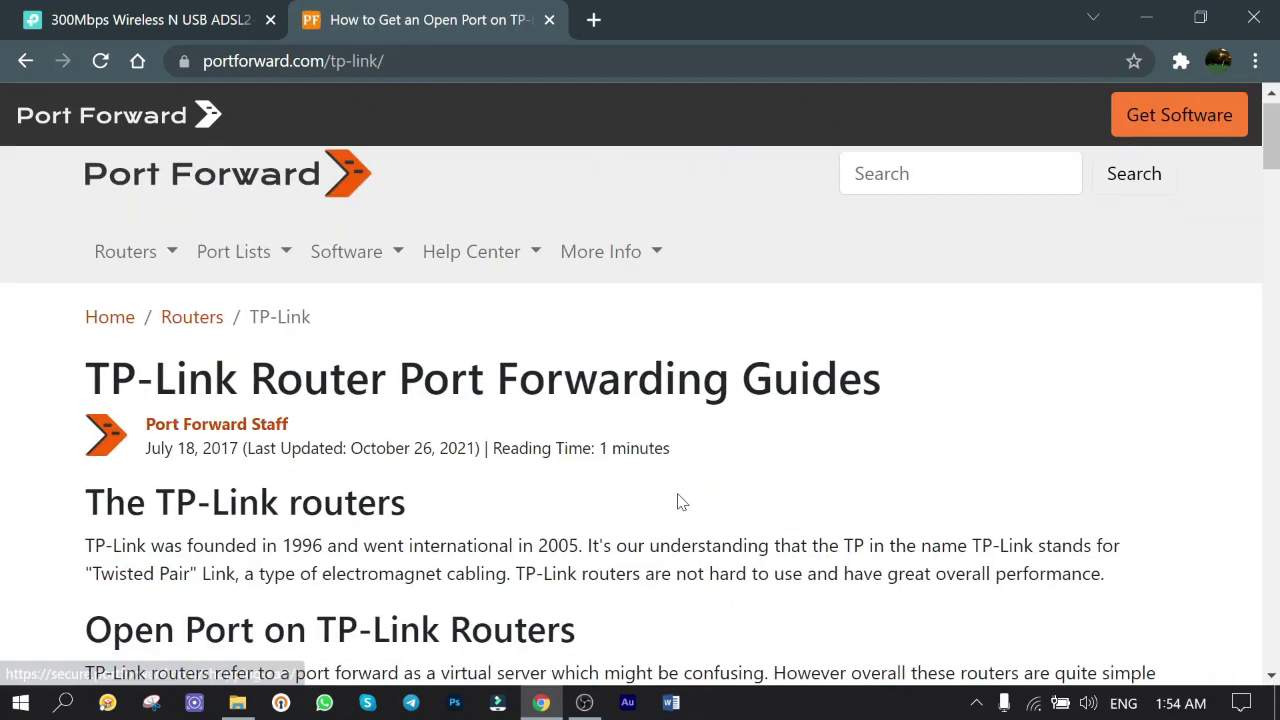
scroll(700, 500, down, 3)
click(830, 416)
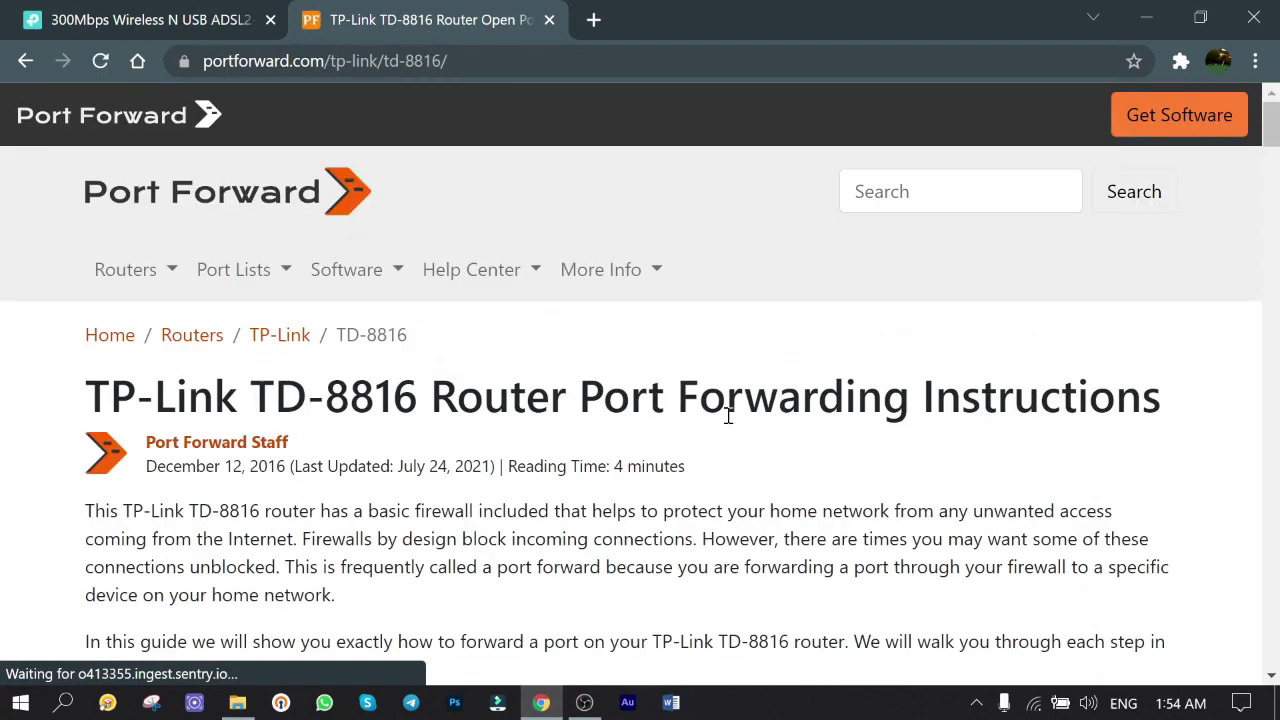
- Read through the TD-8816 guide, then return to the TP-Link TD-W8968 router's Device Info page
scroll(726, 420, down, 7)
scroll(725, 427, down, 8)
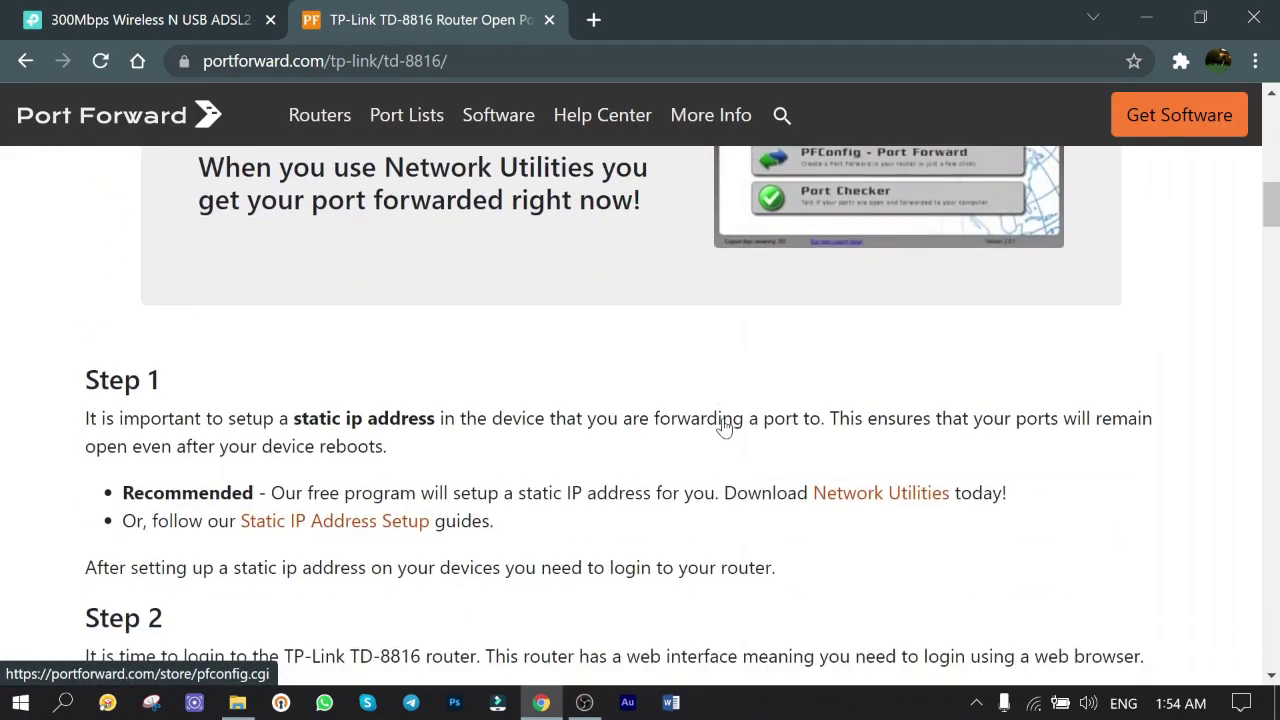
scroll(725, 427, down, 12)
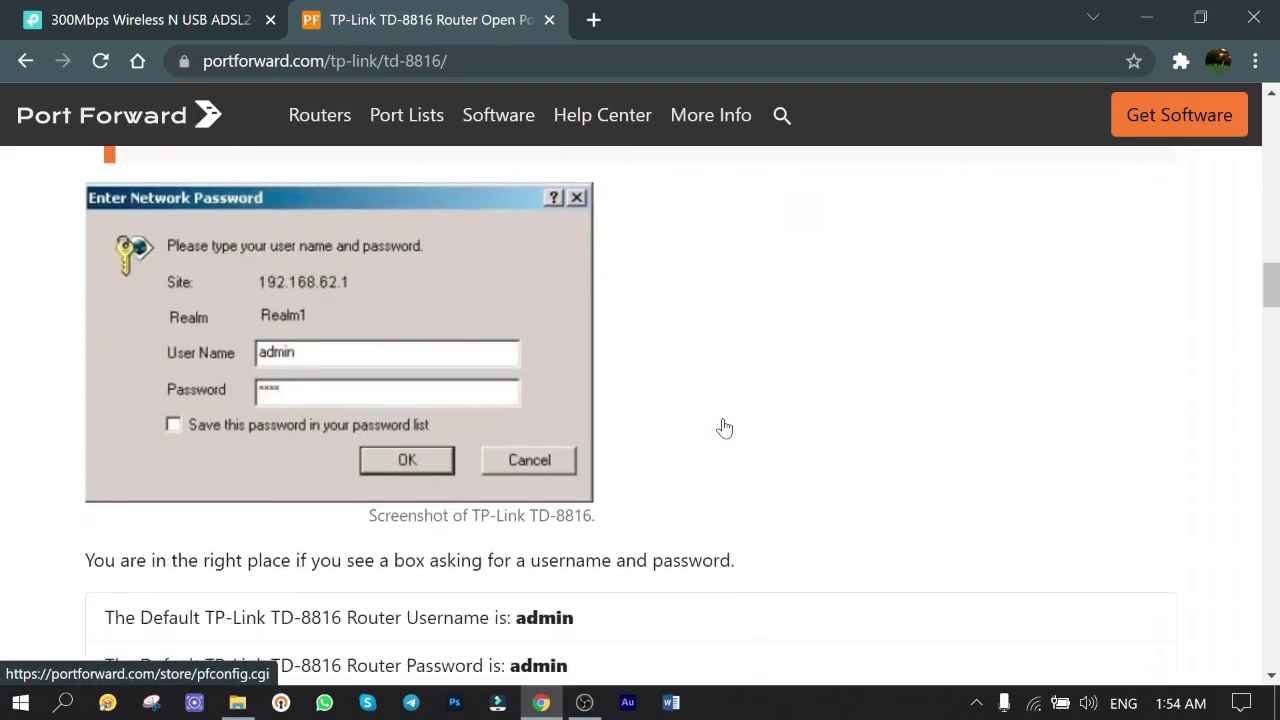
scroll(725, 427, down, 9)
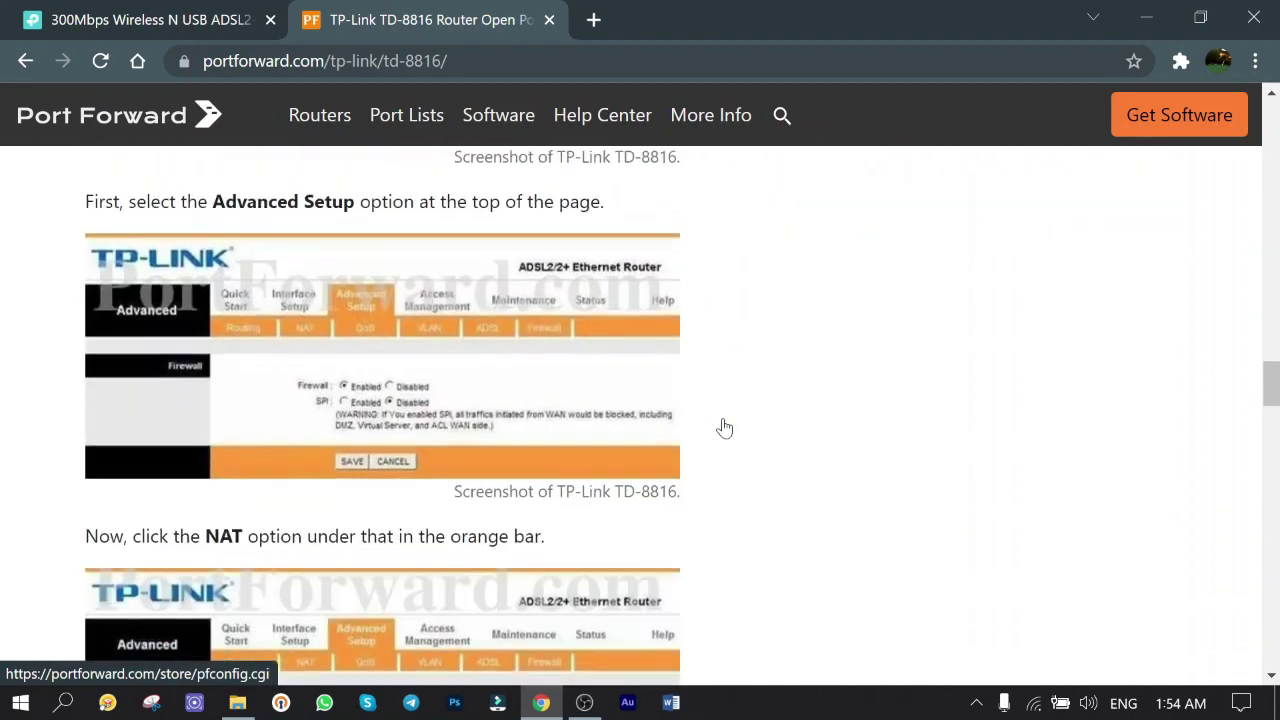
scroll(725, 427, down, 10)
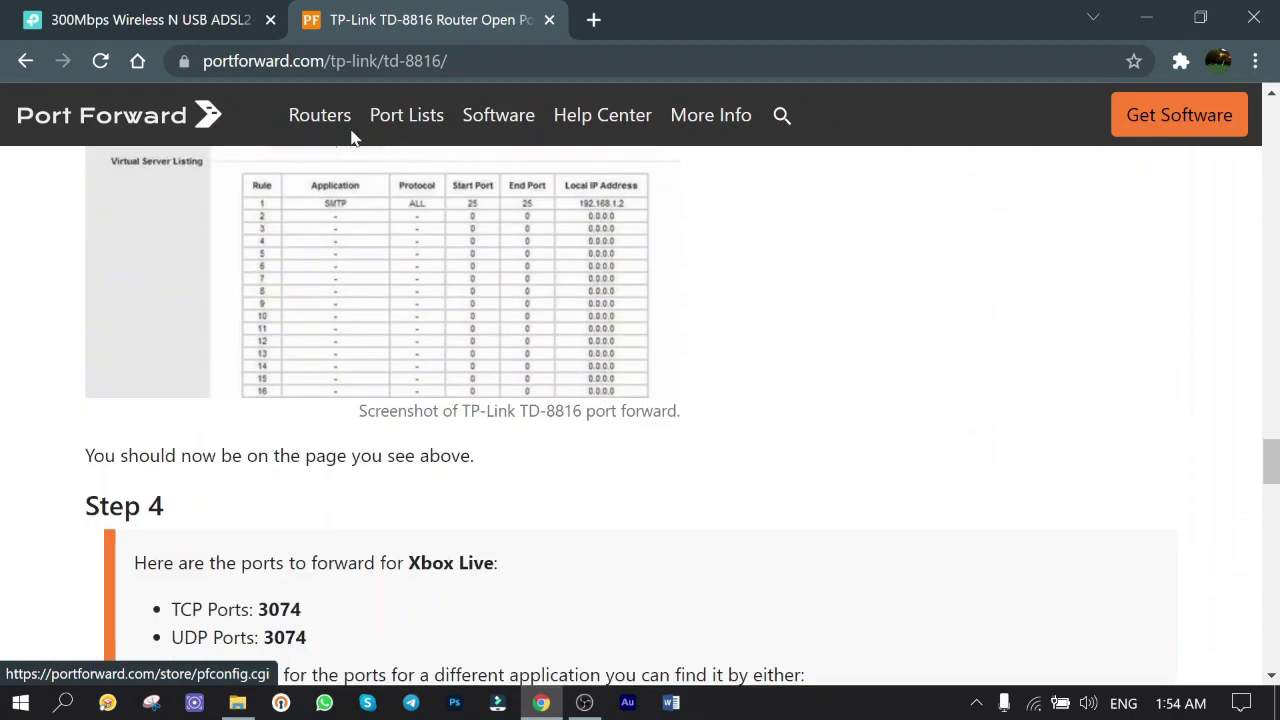
click(160, 22)
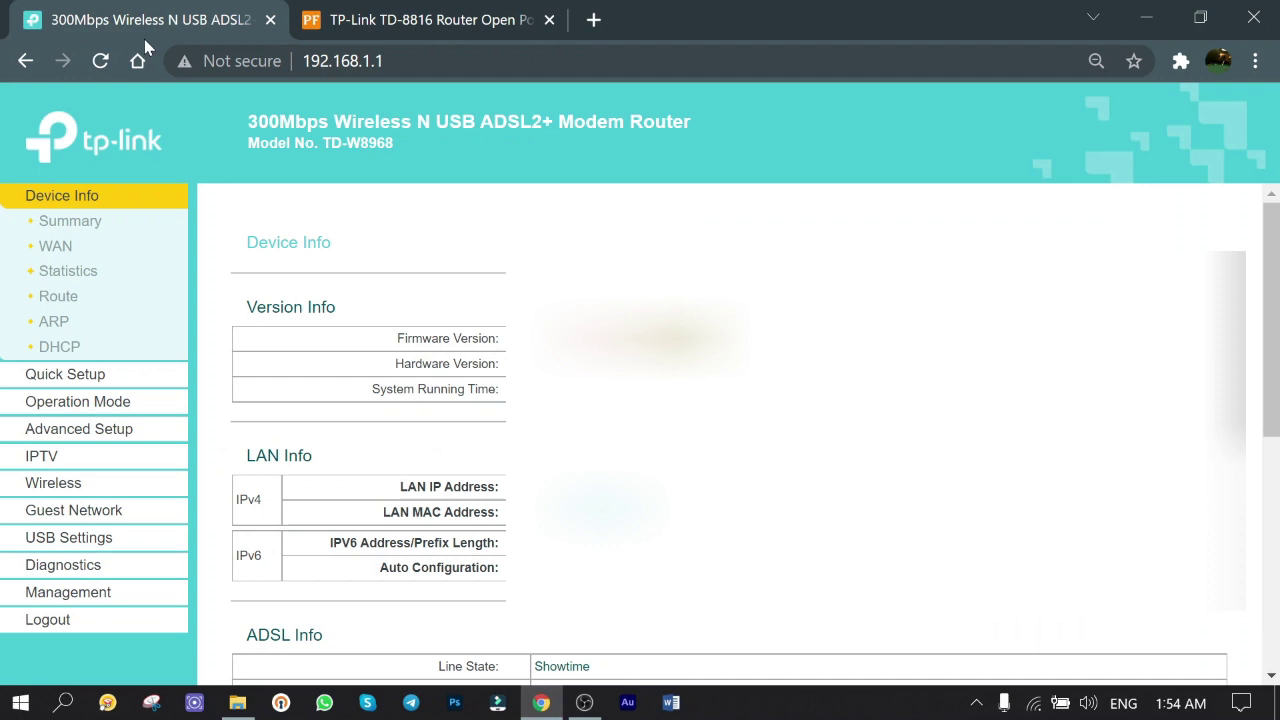
- Start a new Virtual Servers entry under Advanced Setup > NAT in the router admin
click(55, 428)
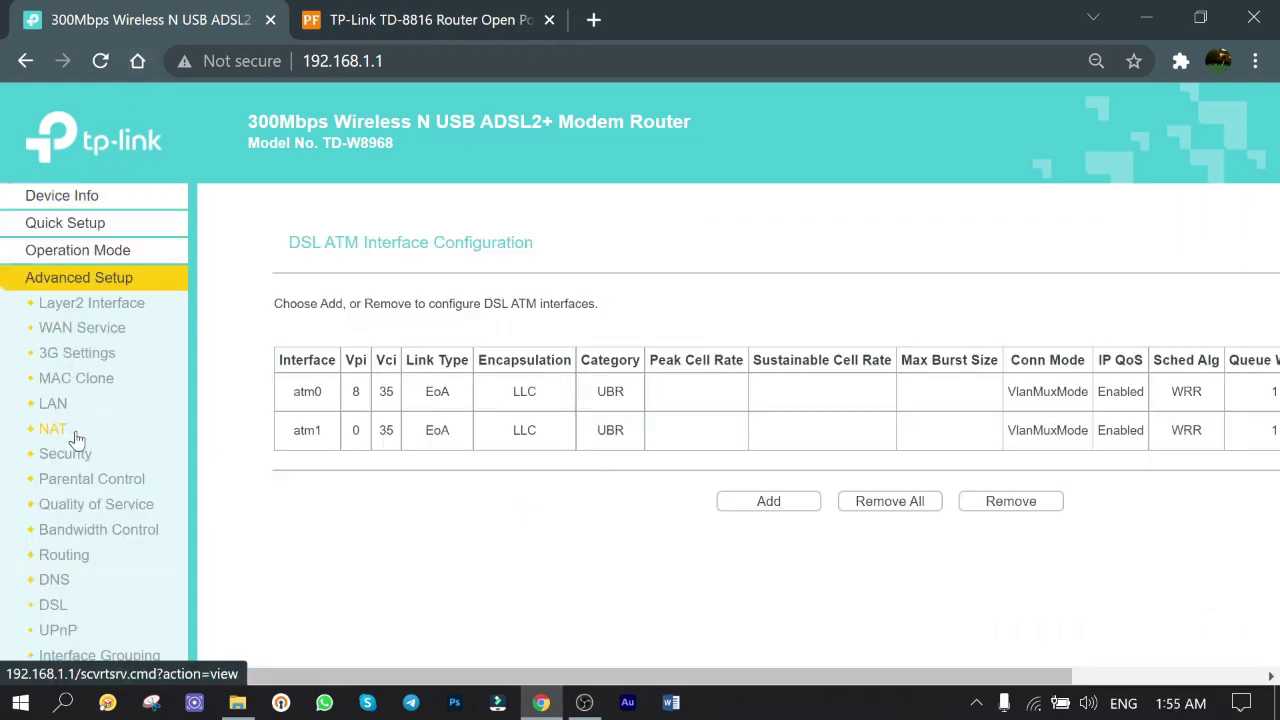
click(55, 428)
click(80, 453)
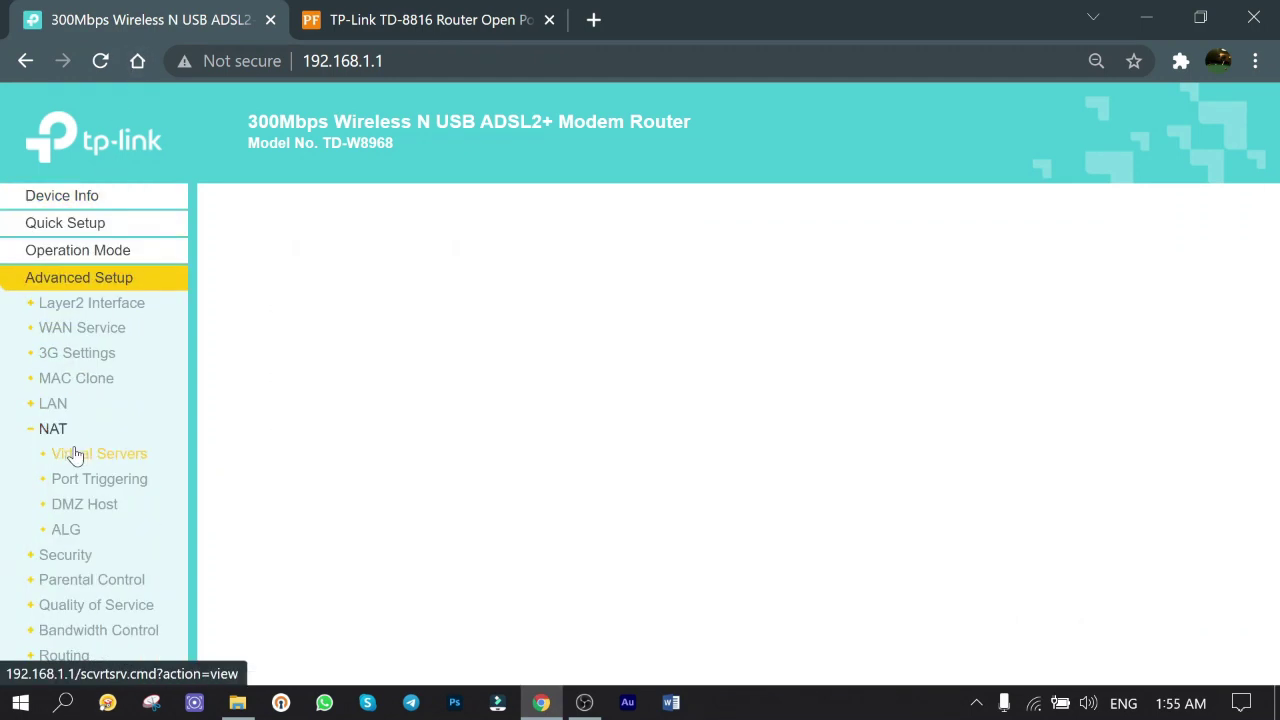
click(655, 459)
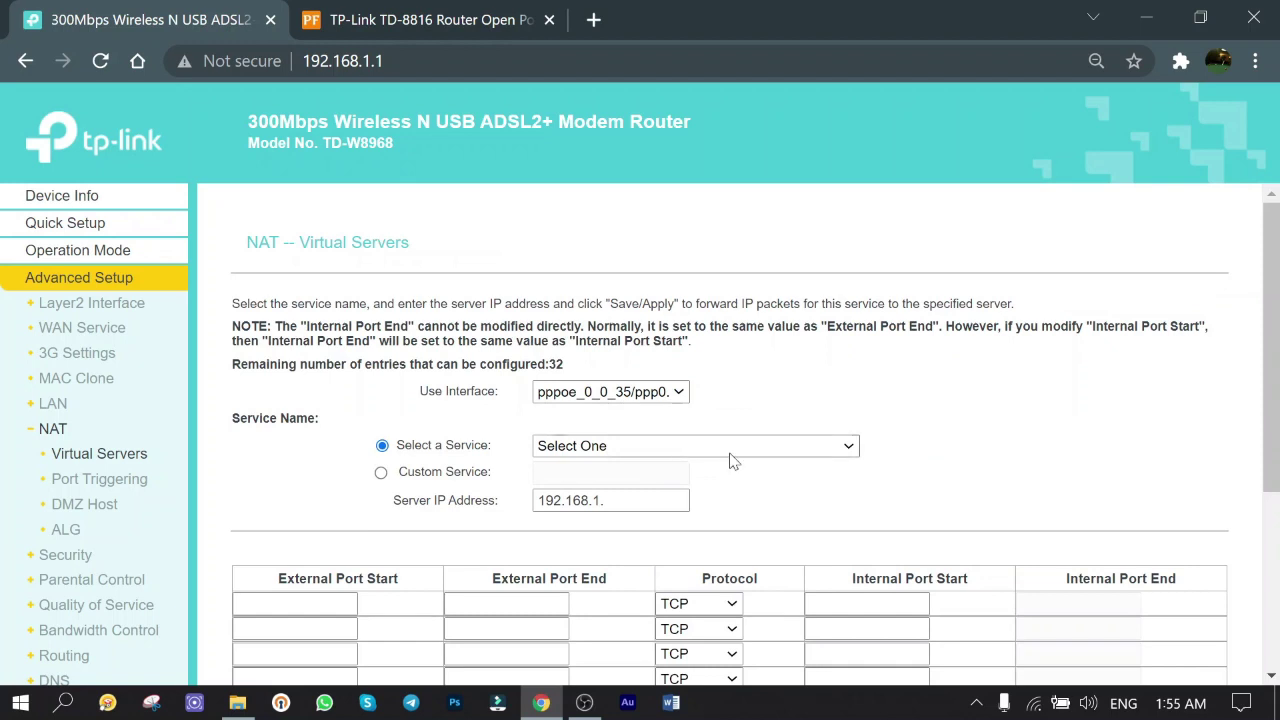
- Choose the pppoe_0_0_35/ppp0.1 interface and name the custom service 'PS'
scroll(881, 383, down, 1)
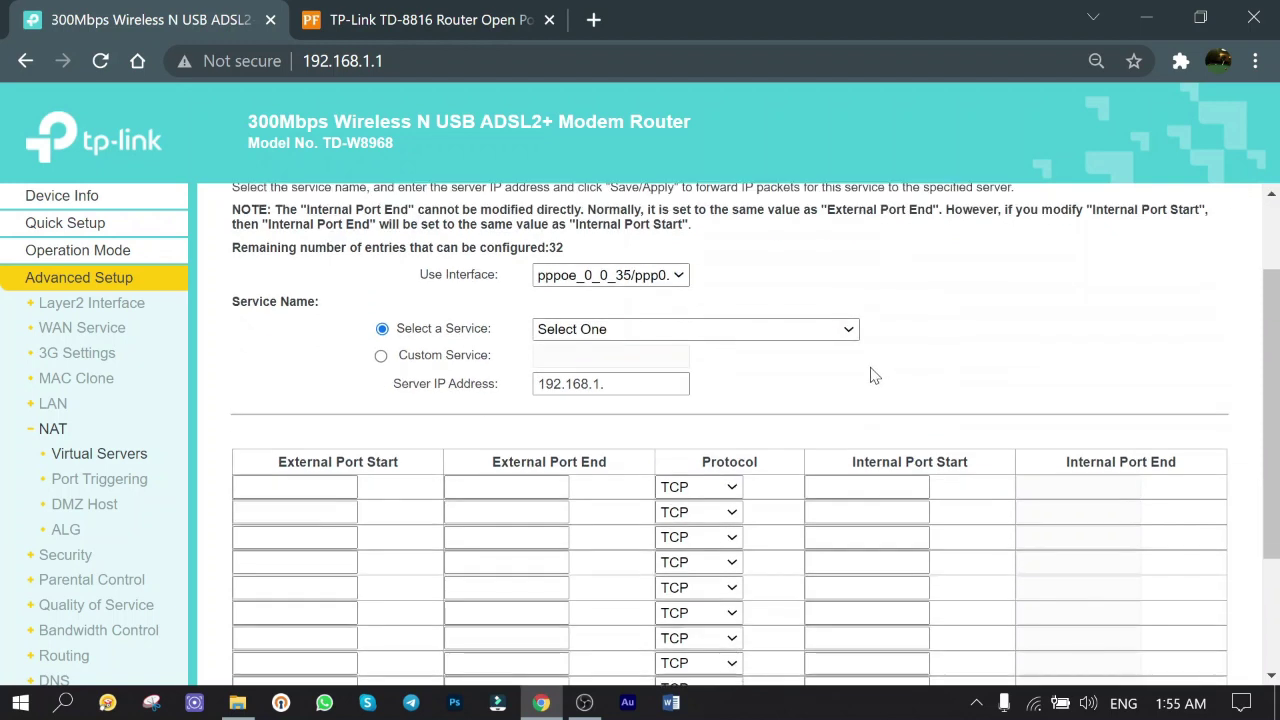
click(610, 276)
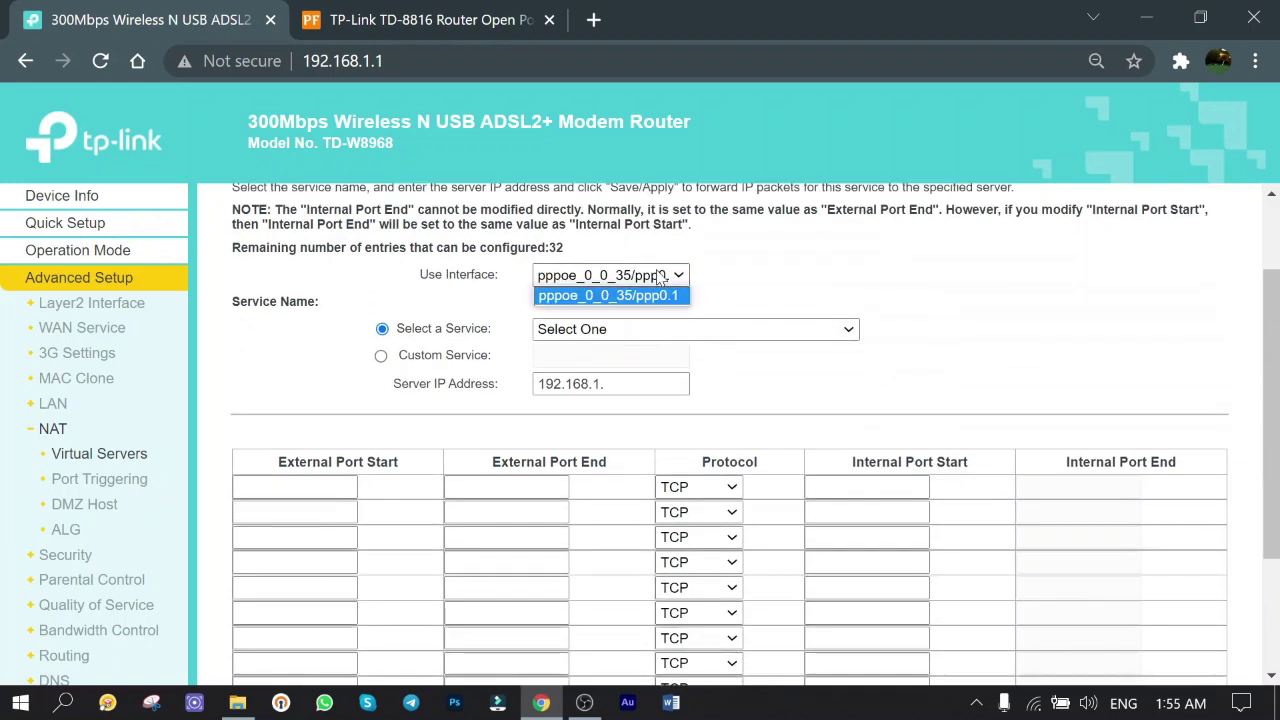
click(576, 296)
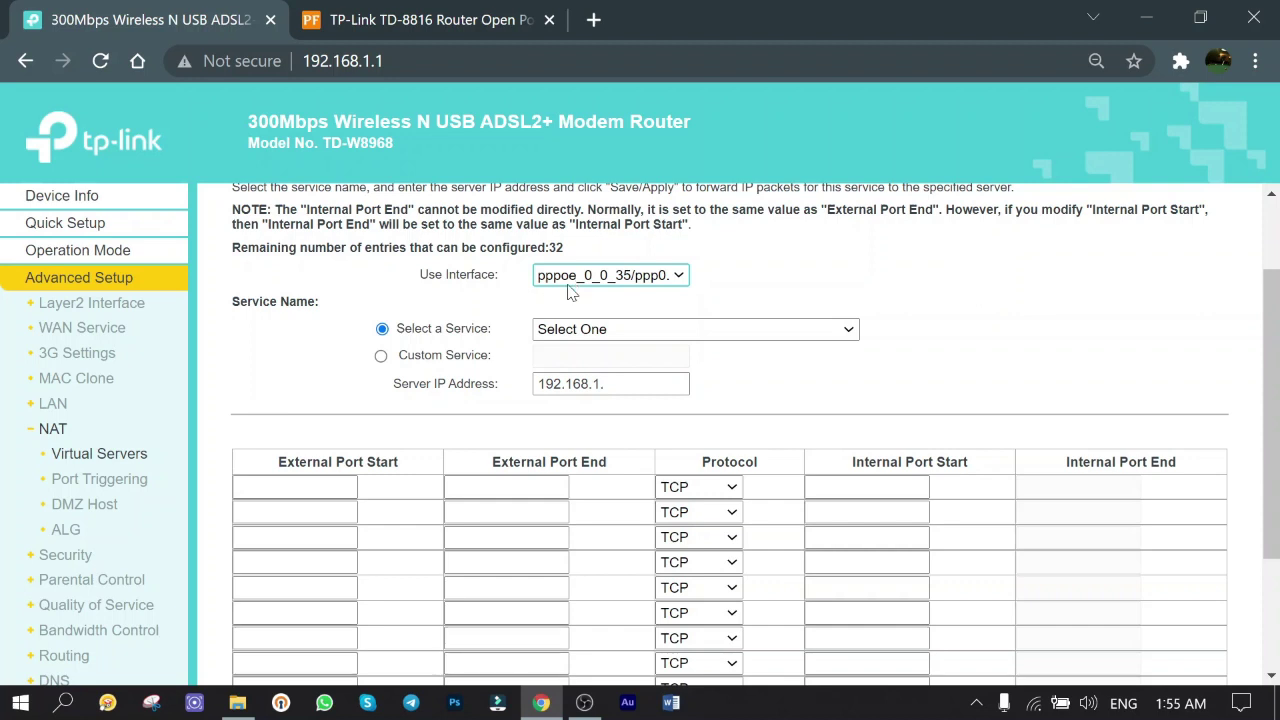
click(381, 355)
click(600, 355)
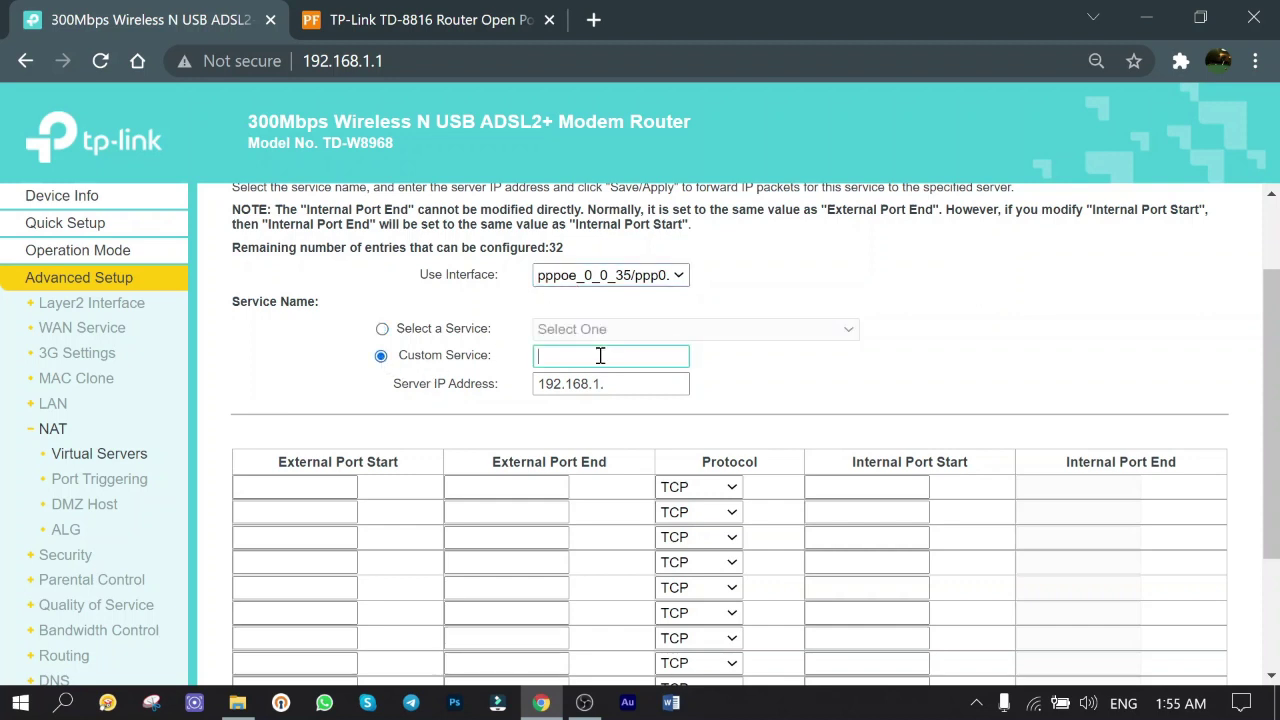
text(PS4)
click(614, 384)
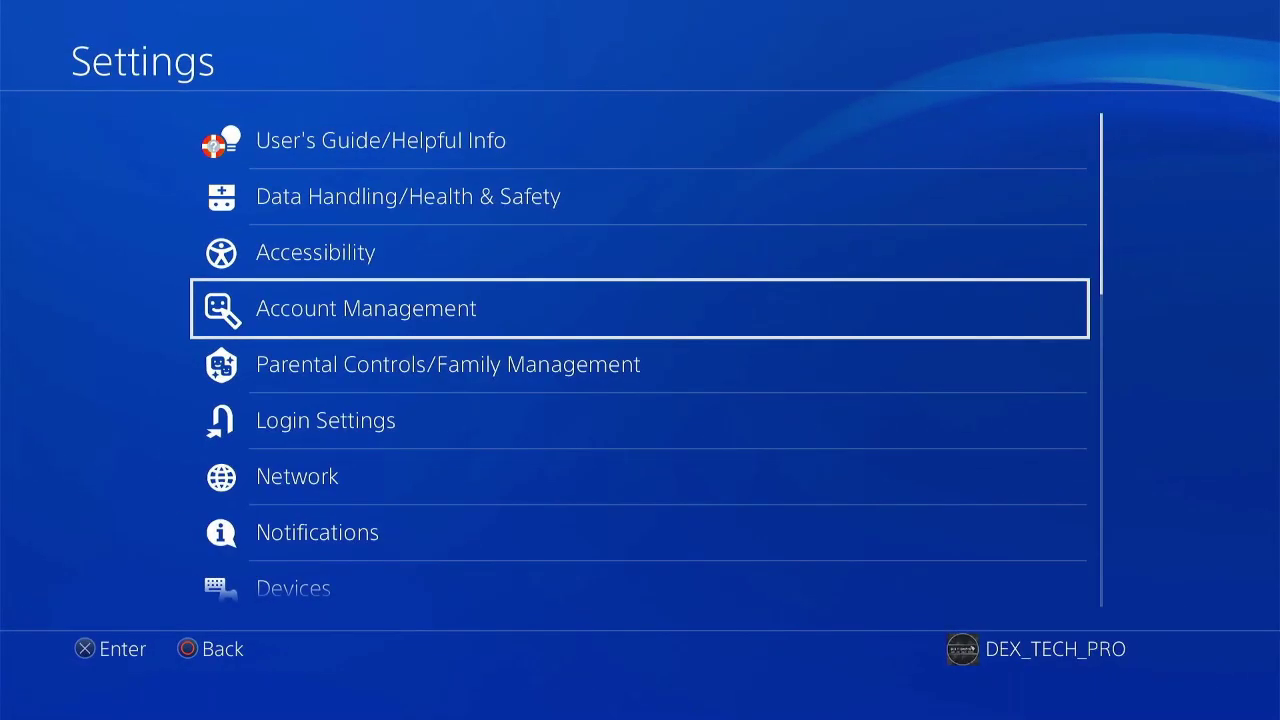
- Read the PS4's IP address 192.168.1.103 from Network connection status, then return home
key(Return)
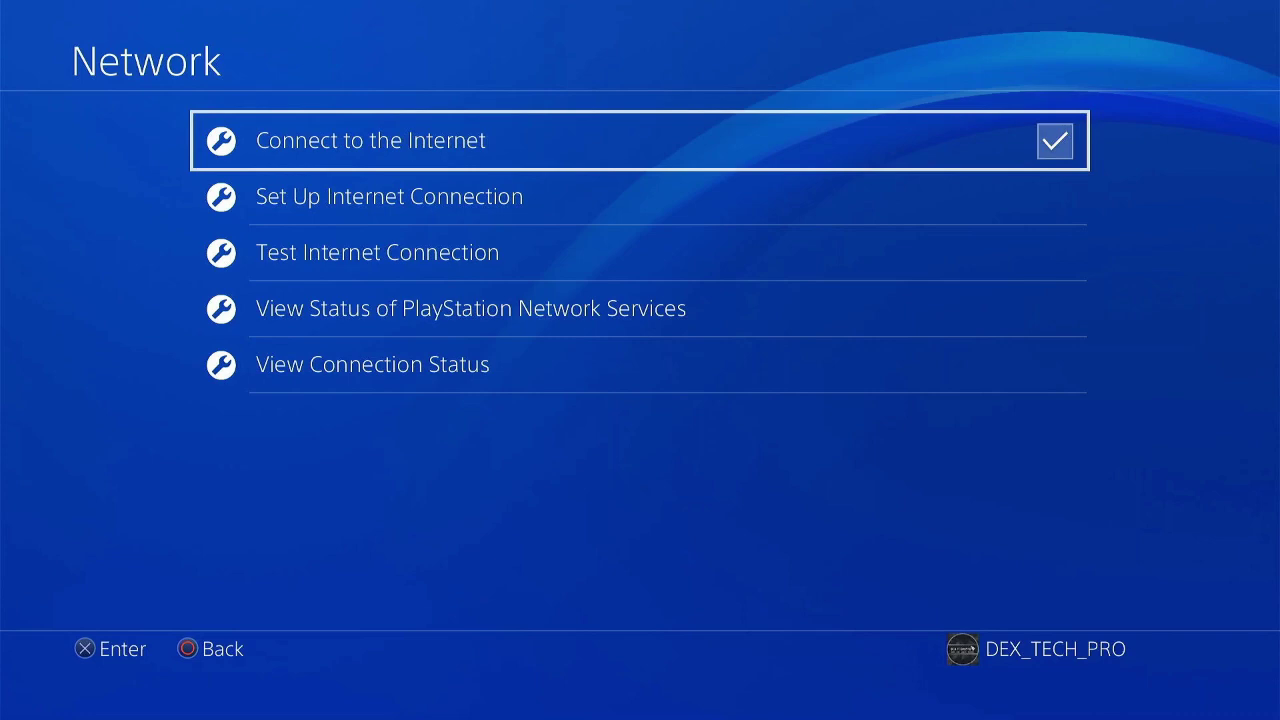
key(Down)
key(Down)
key(Down)
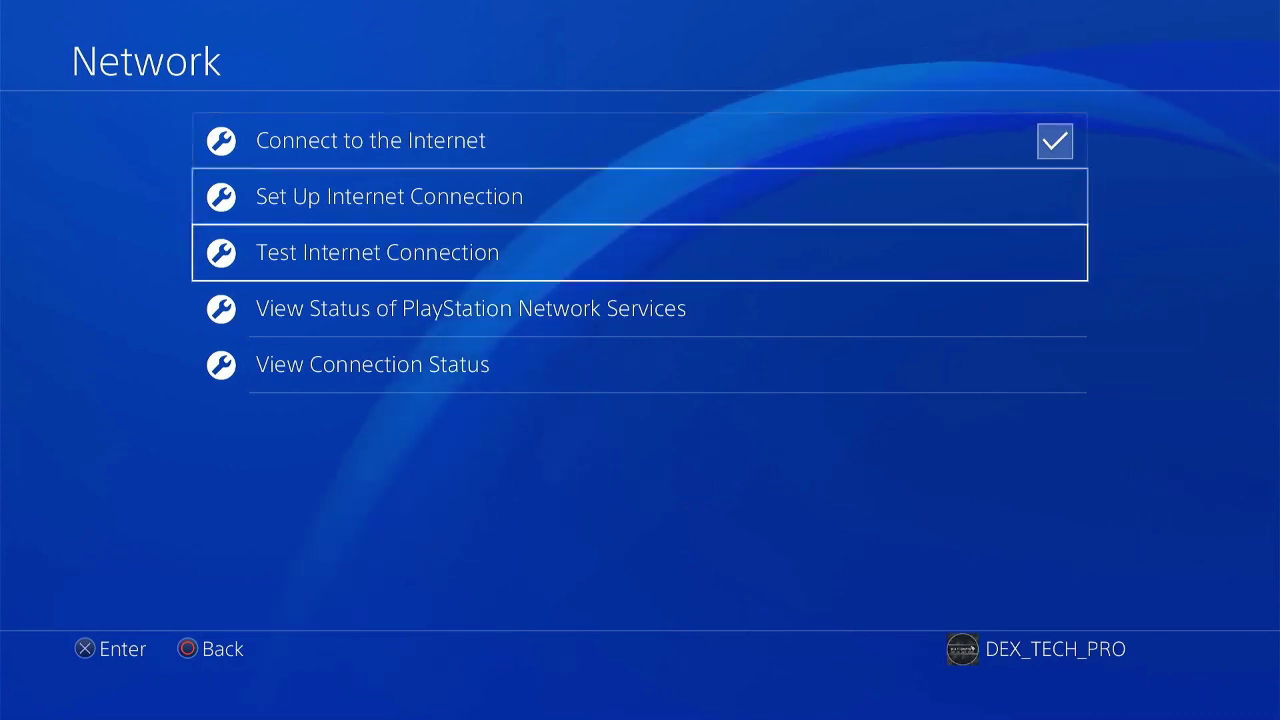
key(Down)
key(Return)
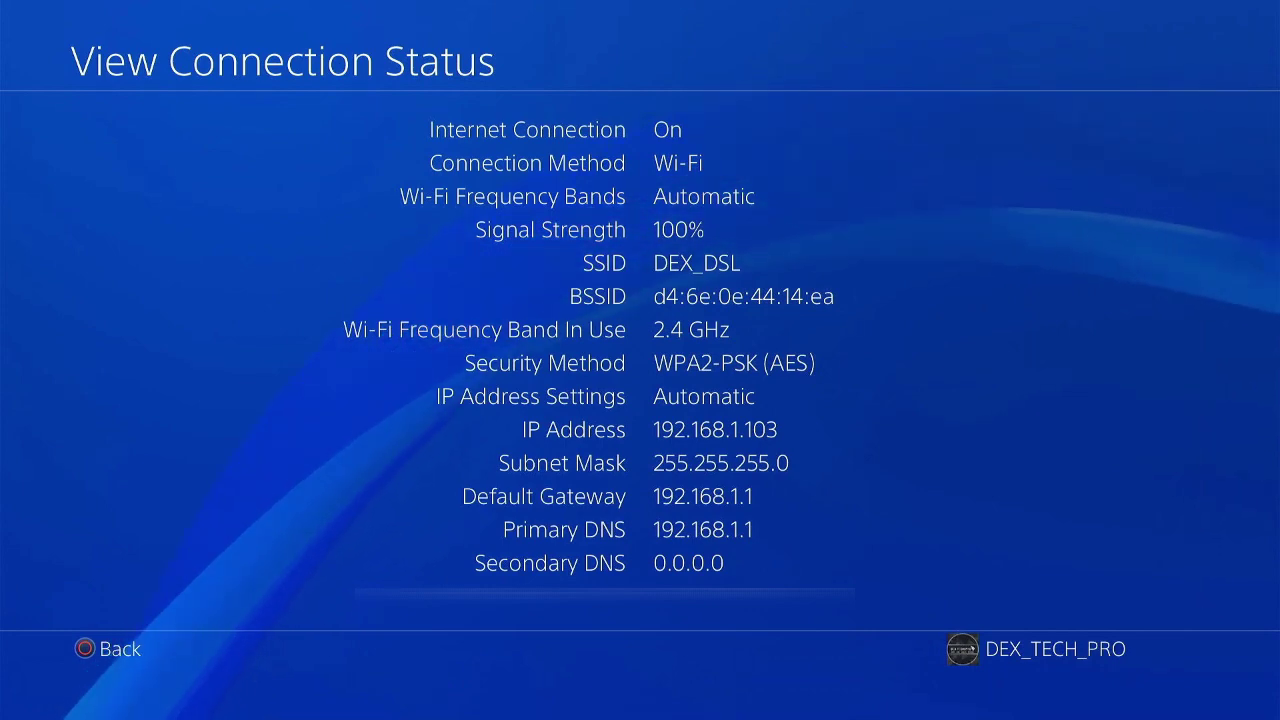
key(Escape)
key(Escape)
key(Escape)
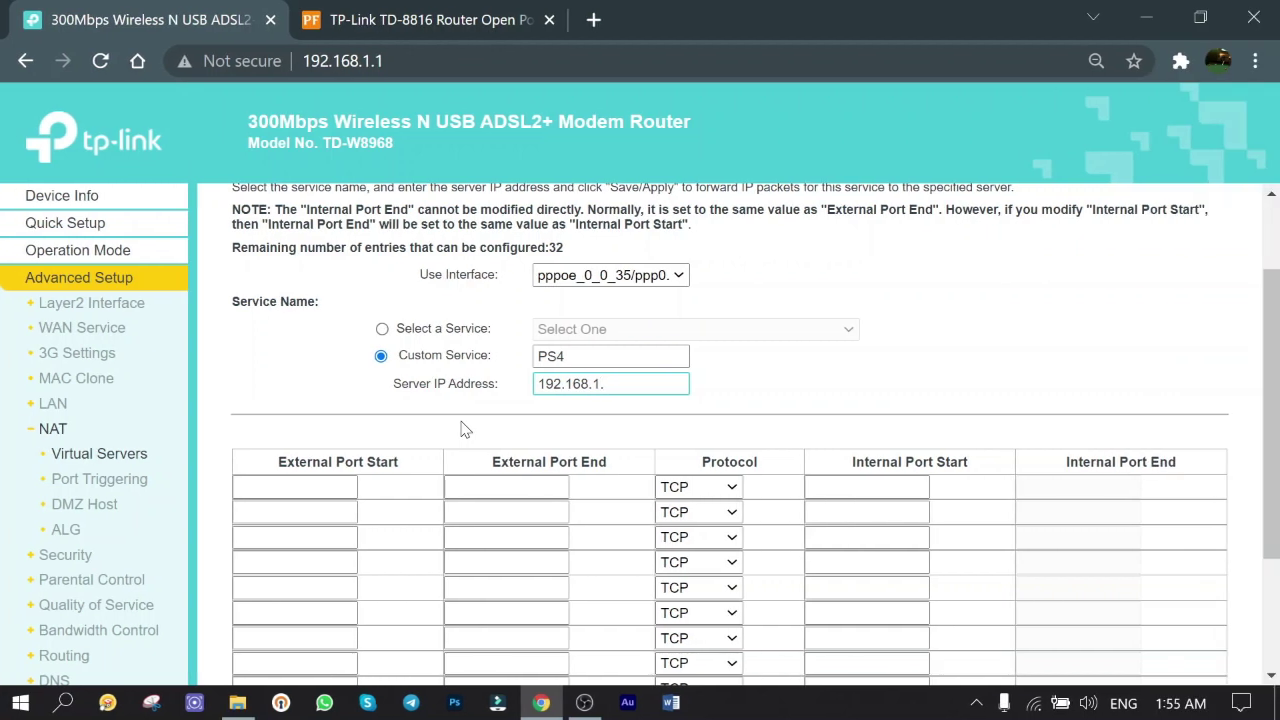
- Target server IP 192.168.1.103 and add a TCP/UDP rule for ports 9295–9297
text(103)
click(318, 485)
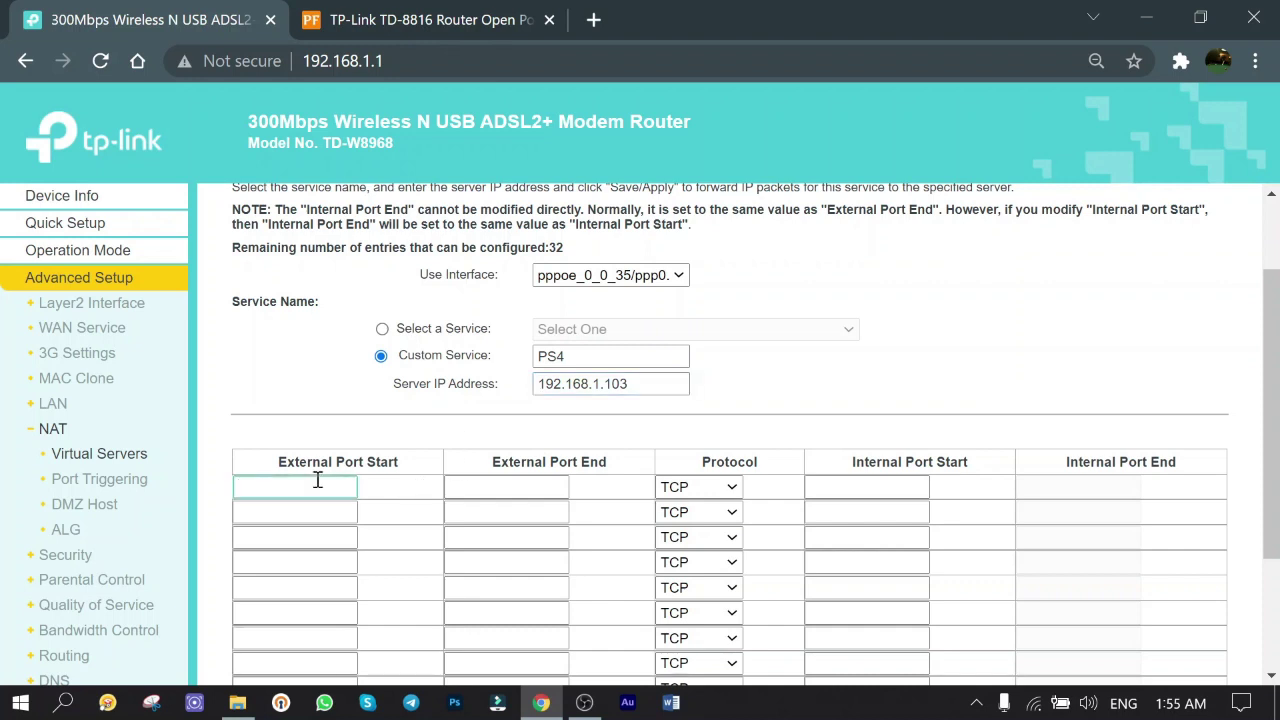
scroll(300, 400, down, 1)
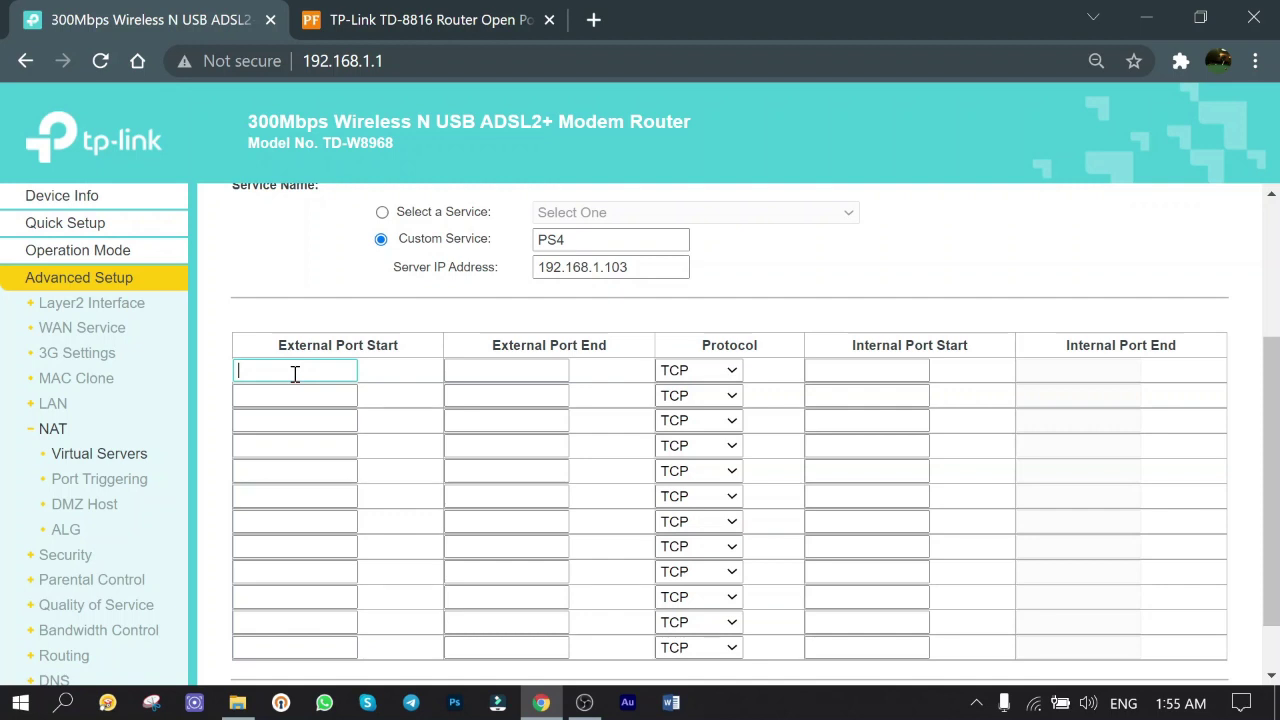
text(9295)
key(Tab)
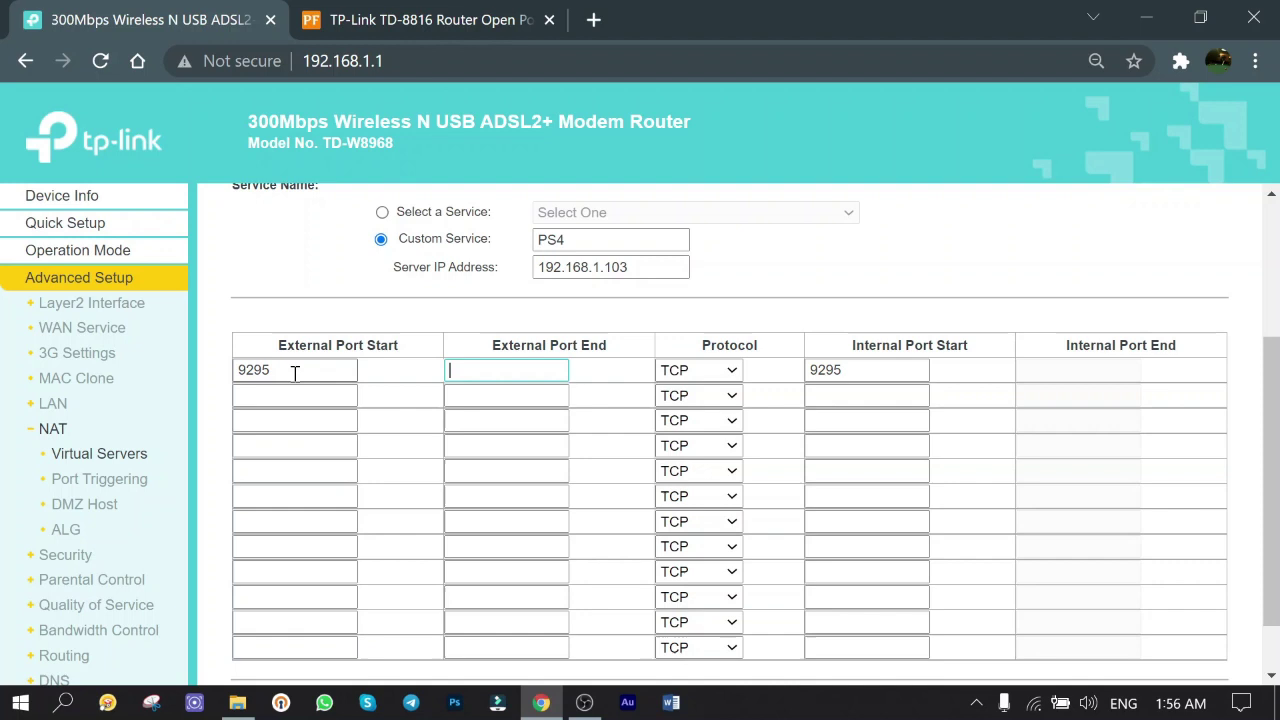
text(9297)
click(723, 369)
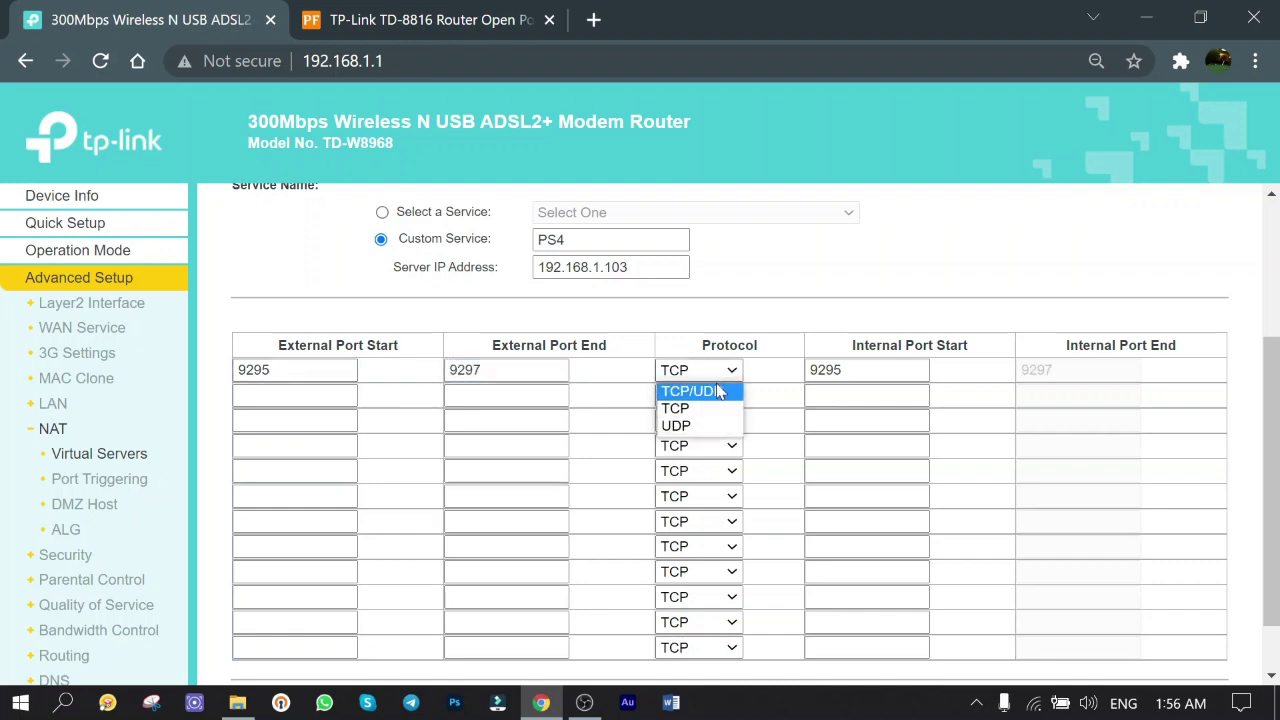
click(714, 390)
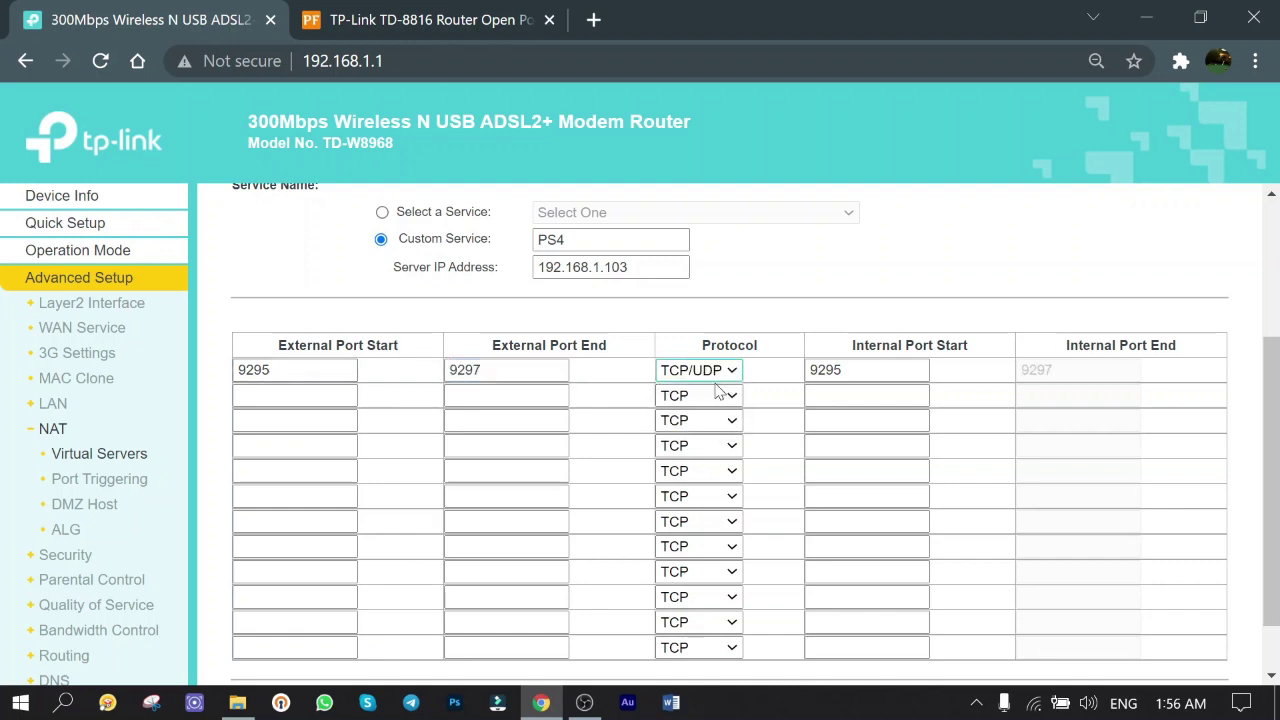
double_click(859, 379)
click(850, 375)
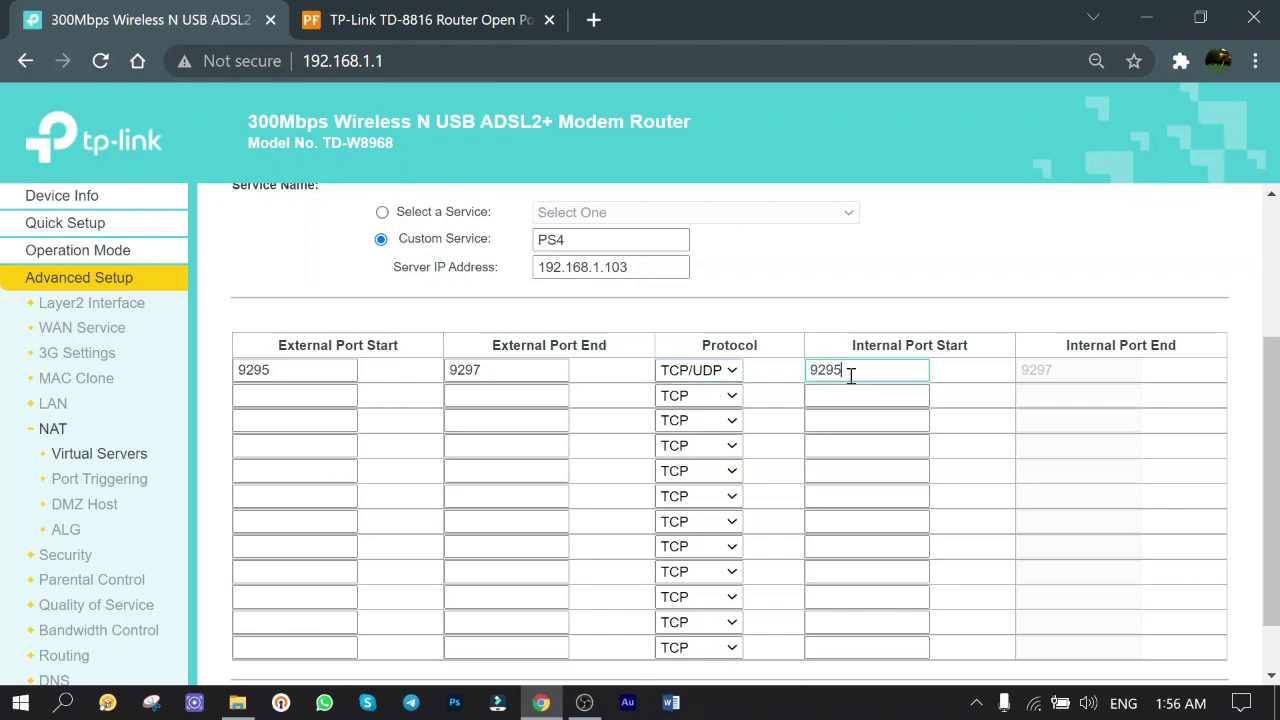
click(1038, 380)
- Add a second TCP/UDP forwarding rule for port 987
click(290, 397)
text(987)
key(Tab)
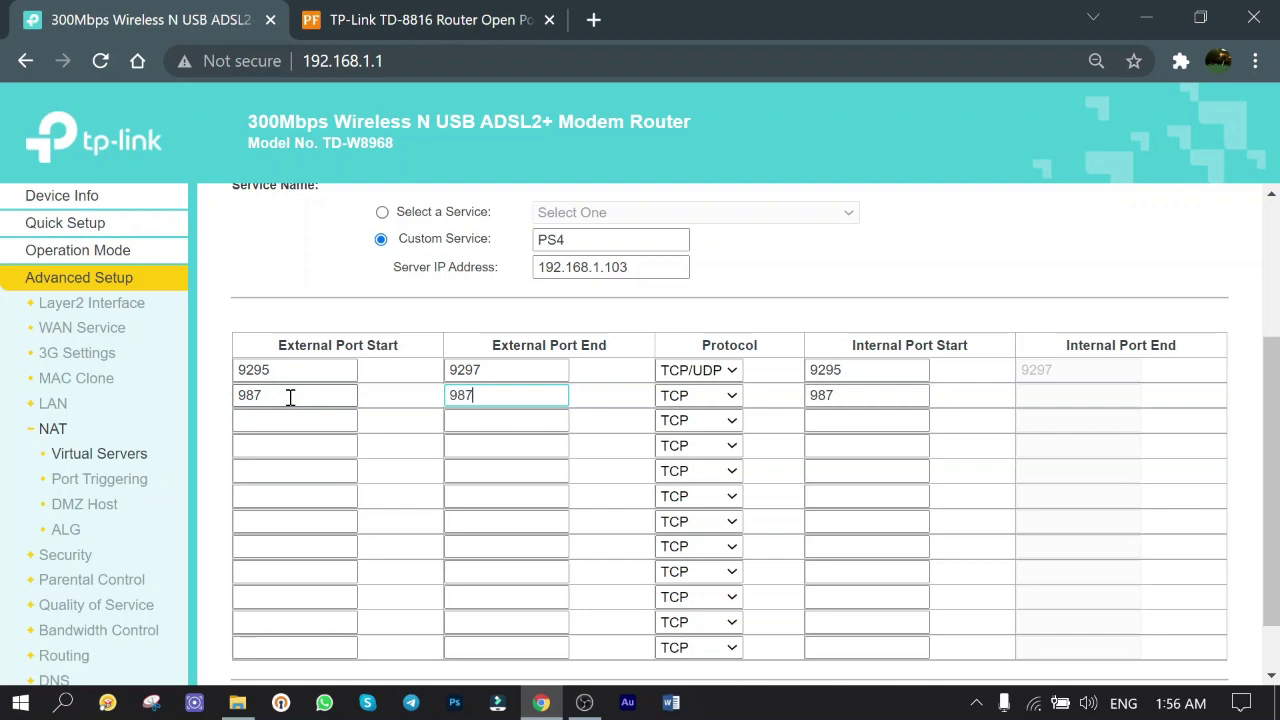
click(715, 395)
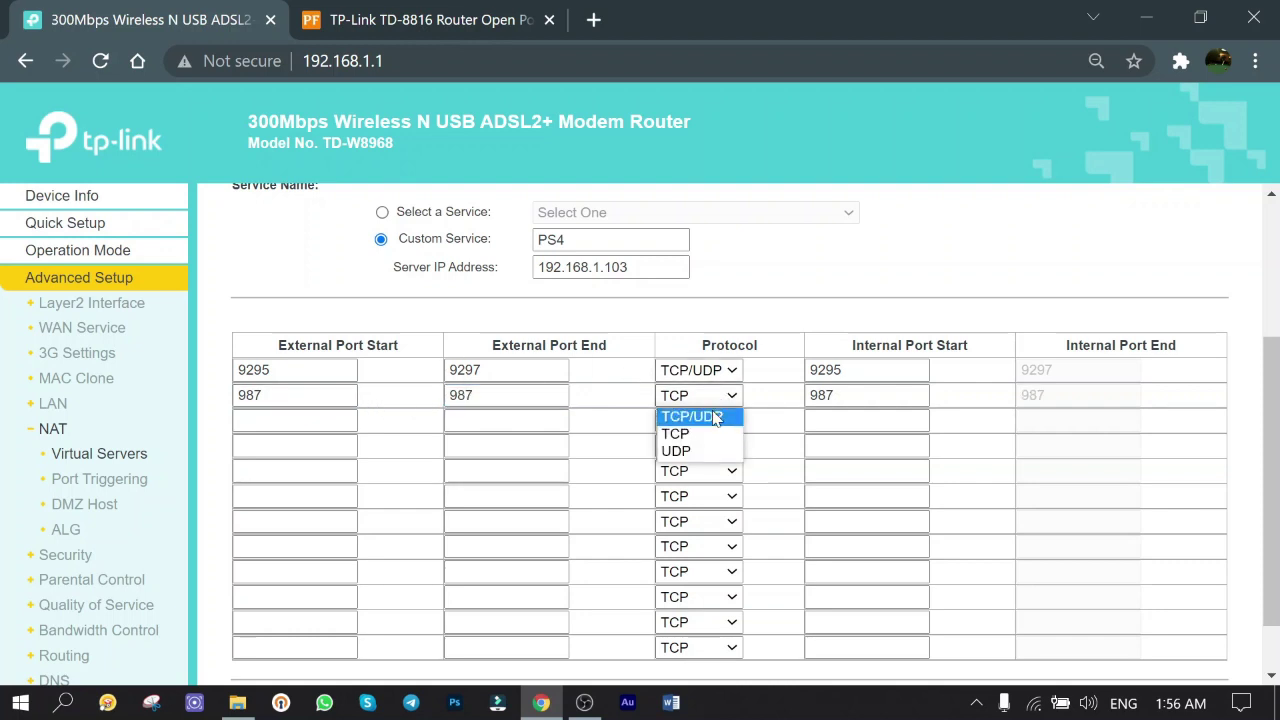
click(716, 418)
double_click(870, 398)
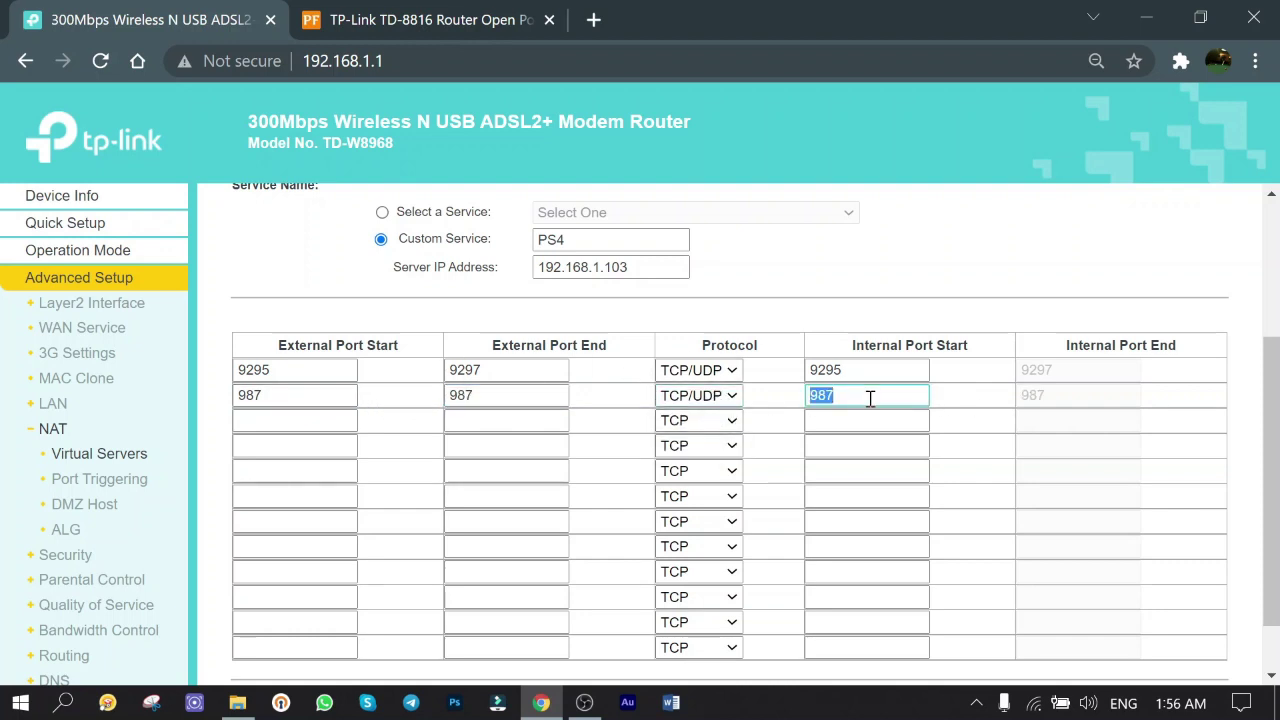
click(1030, 400)
scroll(837, 463, down, 1)
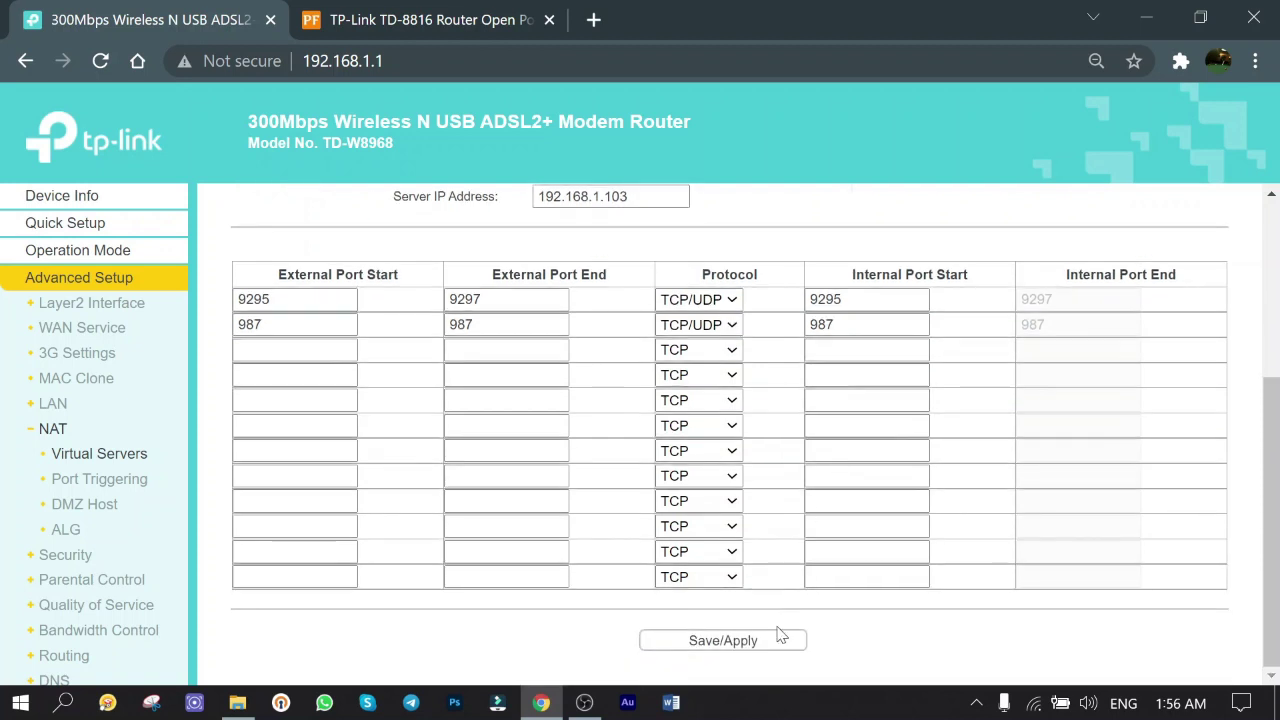
- Save and apply the PS4 port forwarding rules
click(721, 652)
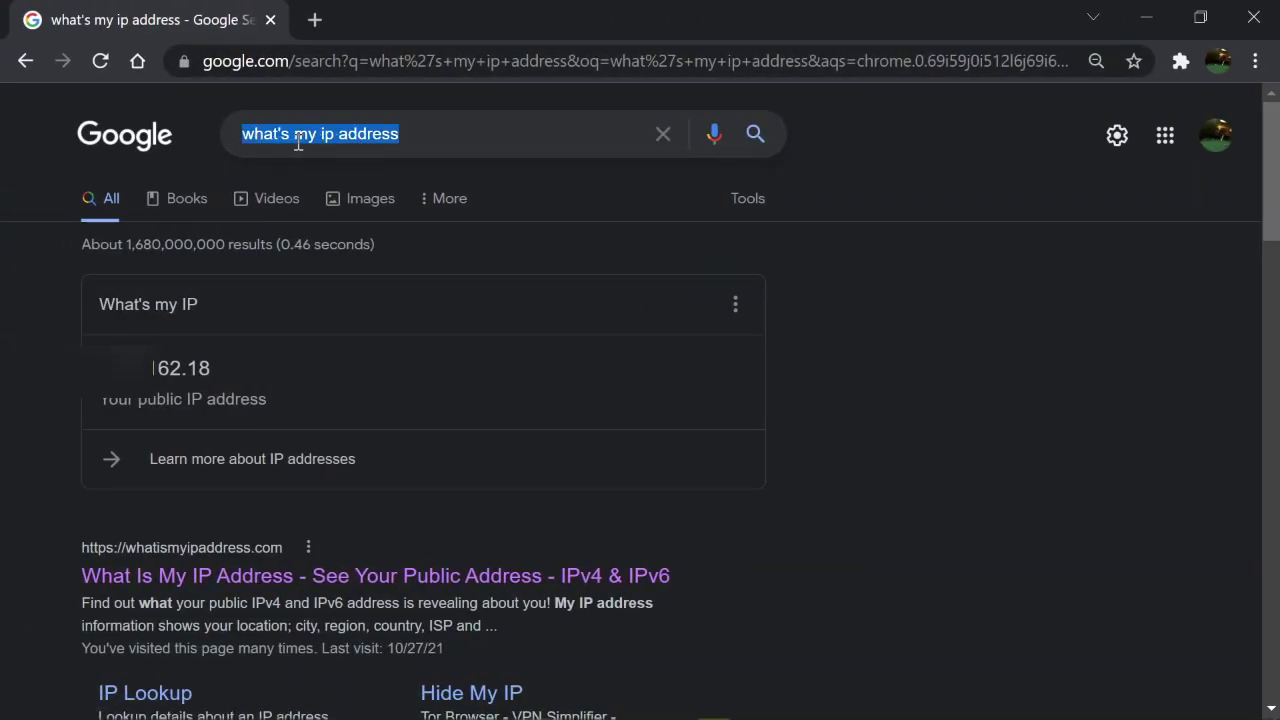
- Select the public IP address shown in Google's result card to copy it
drag(100, 362, 300, 405)
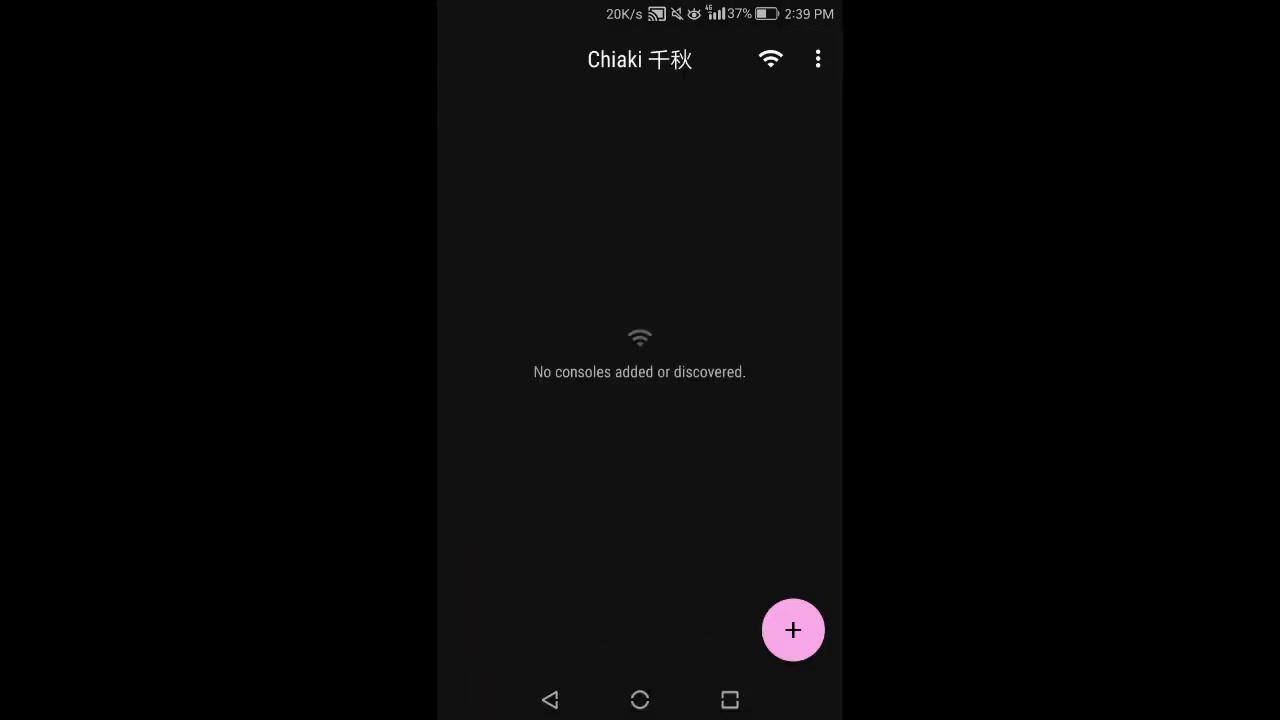
- Manually add a console in Chiaki using the pasted public IP as host
click(792, 630)
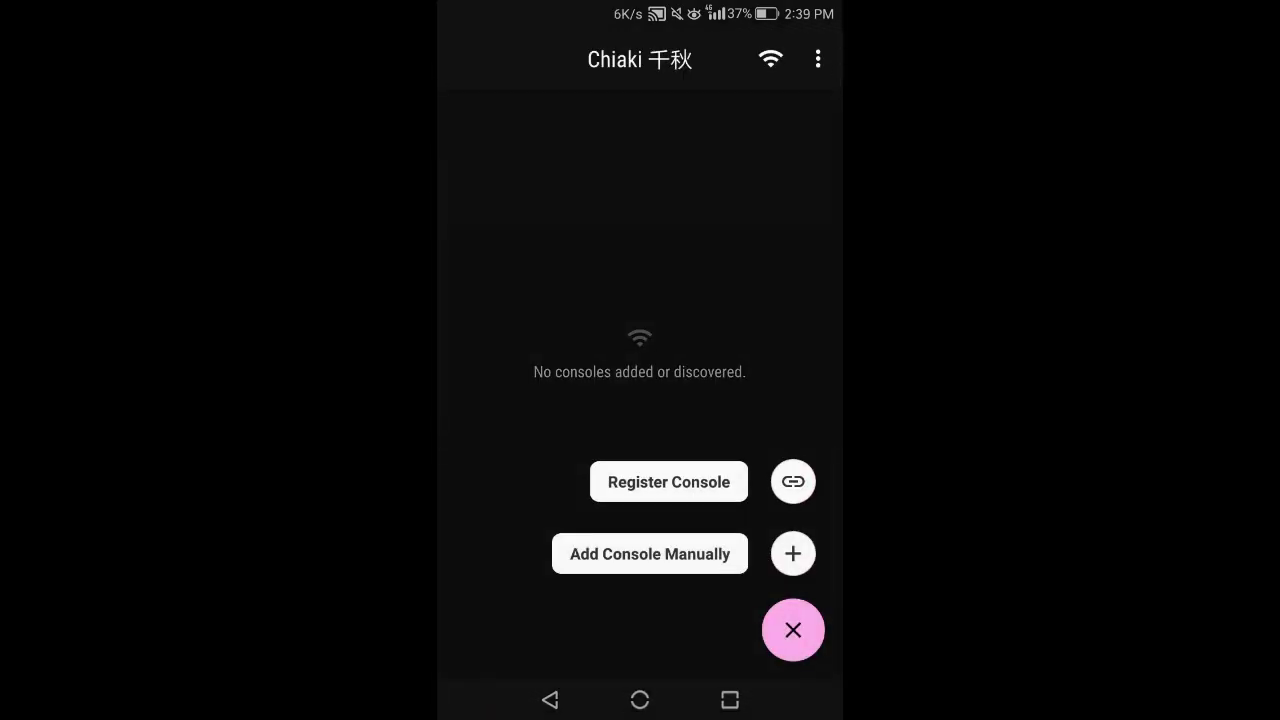
click(650, 554)
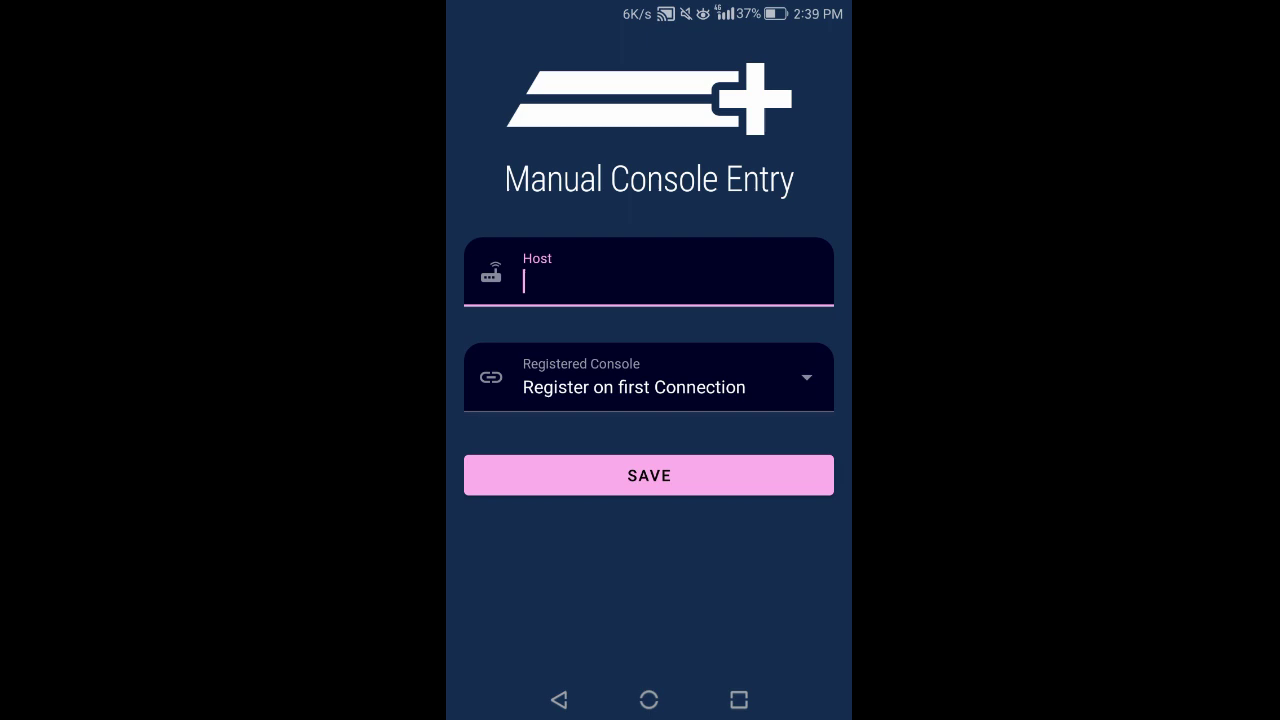
click(523, 285)
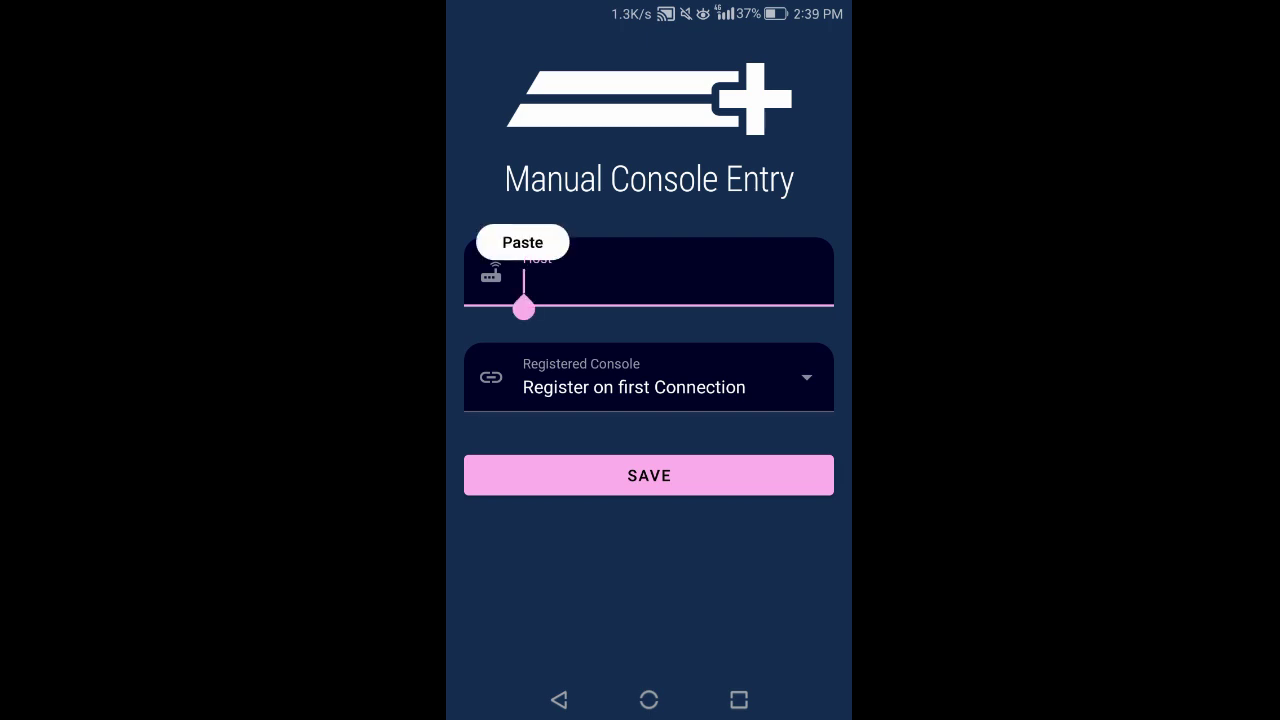
click(523, 241)
key(Escape)
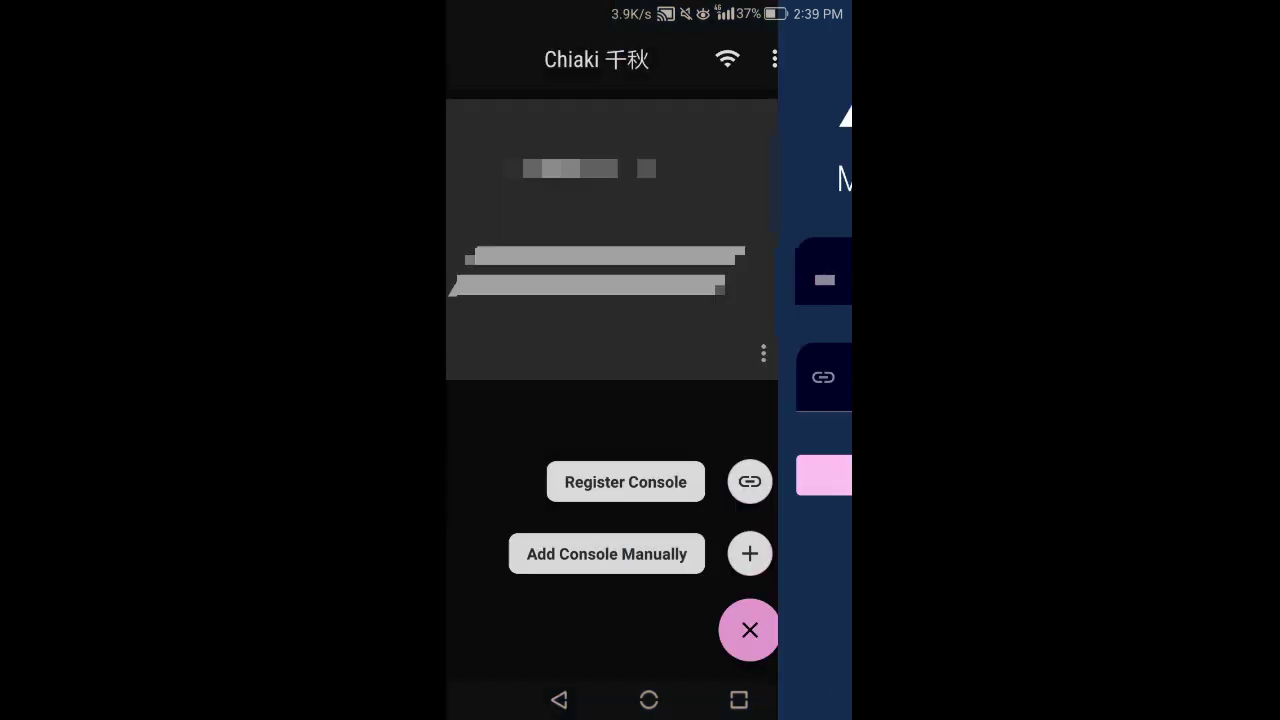
- Begin console registration with PS4 < 7.0 selected and the PSN online ID entered
click(678, 481)
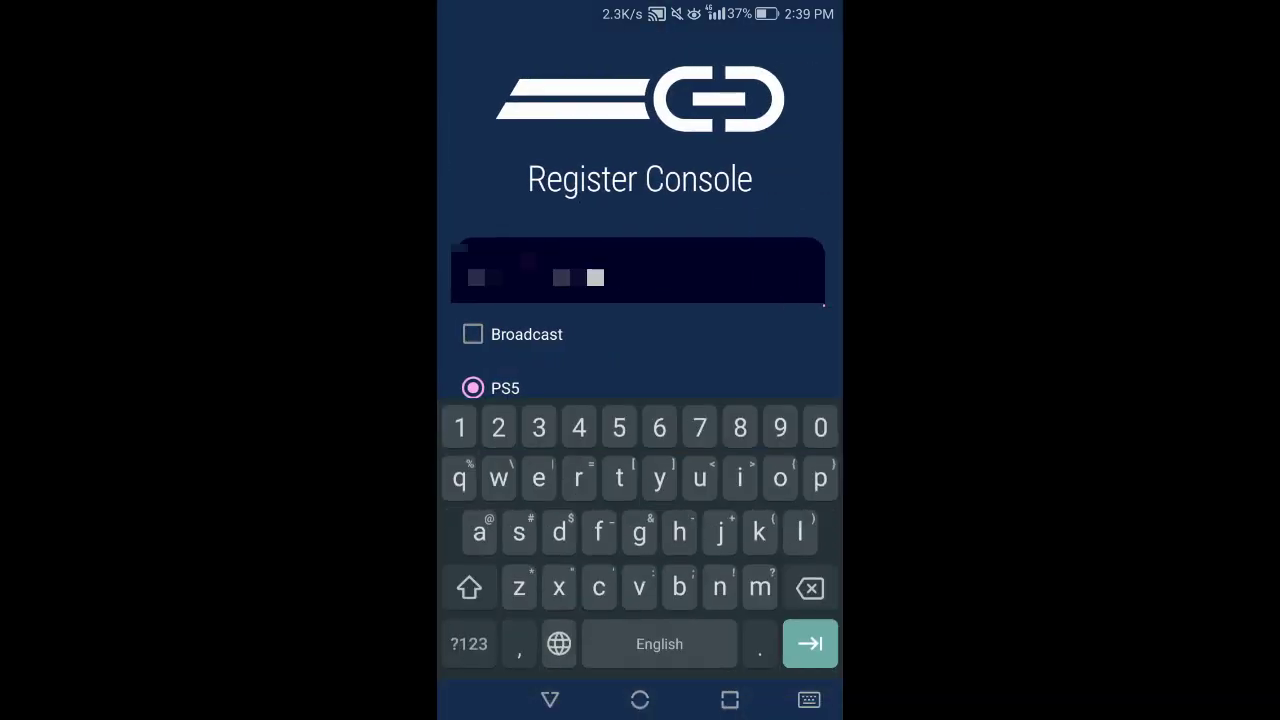
key(Escape)
scroll(640, 400, down, 3)
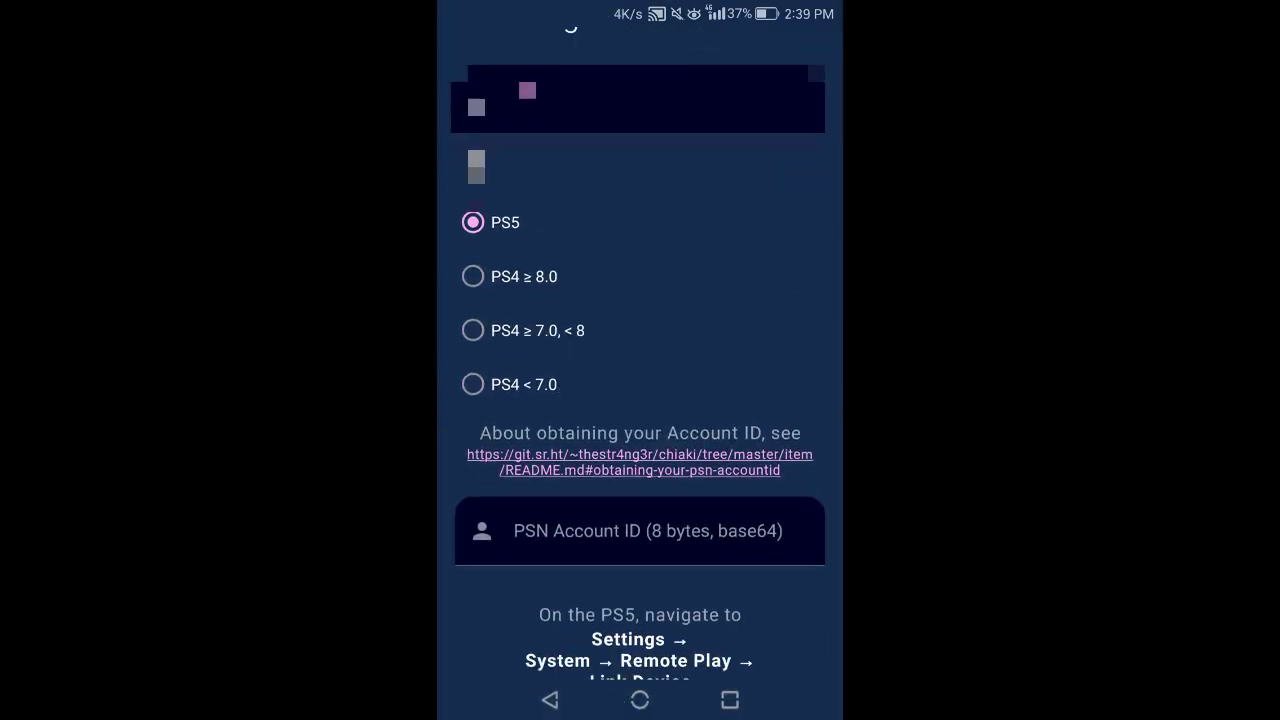
click(473, 383)
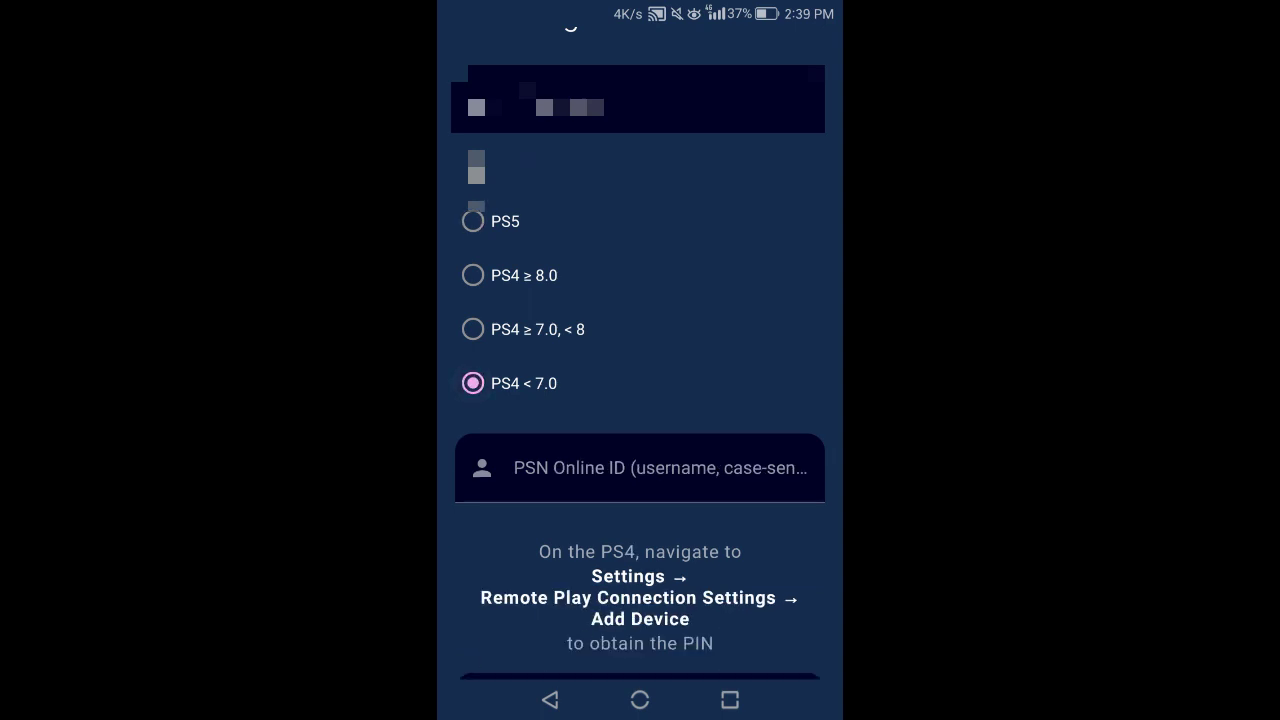
scroll(640, 400, down, 2)
click(640, 342)
text(DEX_TE)
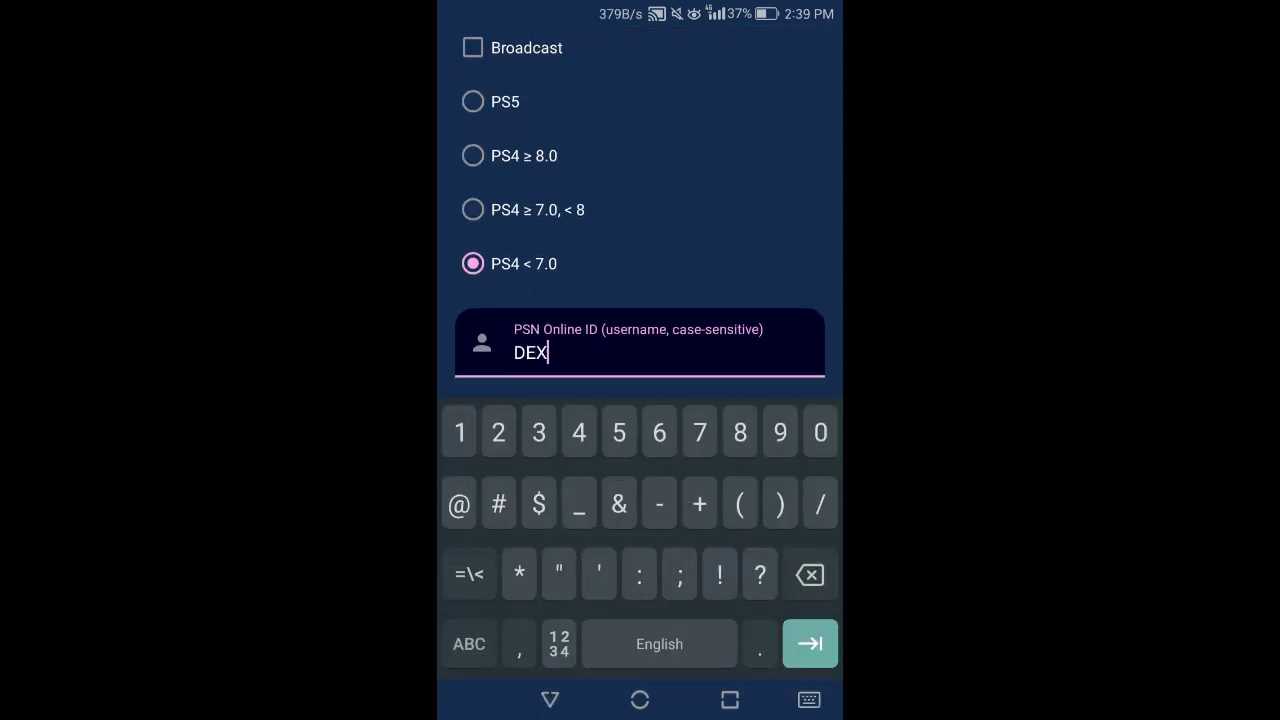
text(CH_PRO)
- Go to Remote Play Connection Settings > Add Device on the PS4 to get a pairing PIN
scroll(640, 211, down, 5)
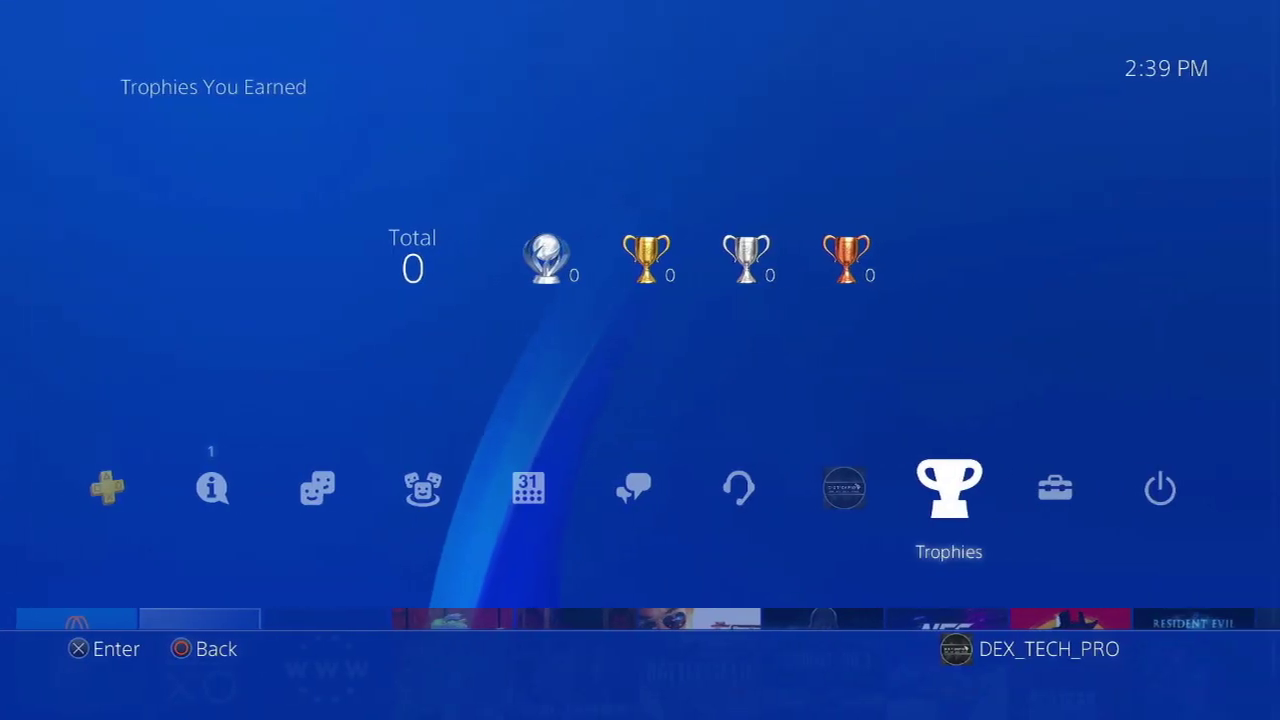
key(Down)
key(Down)
key(Down)
key(Down)
key(Down)
key(Down)
key(Down)
key(Down)
key(Down)
key(Down)
key(Down)
key(Down)
key(Down)
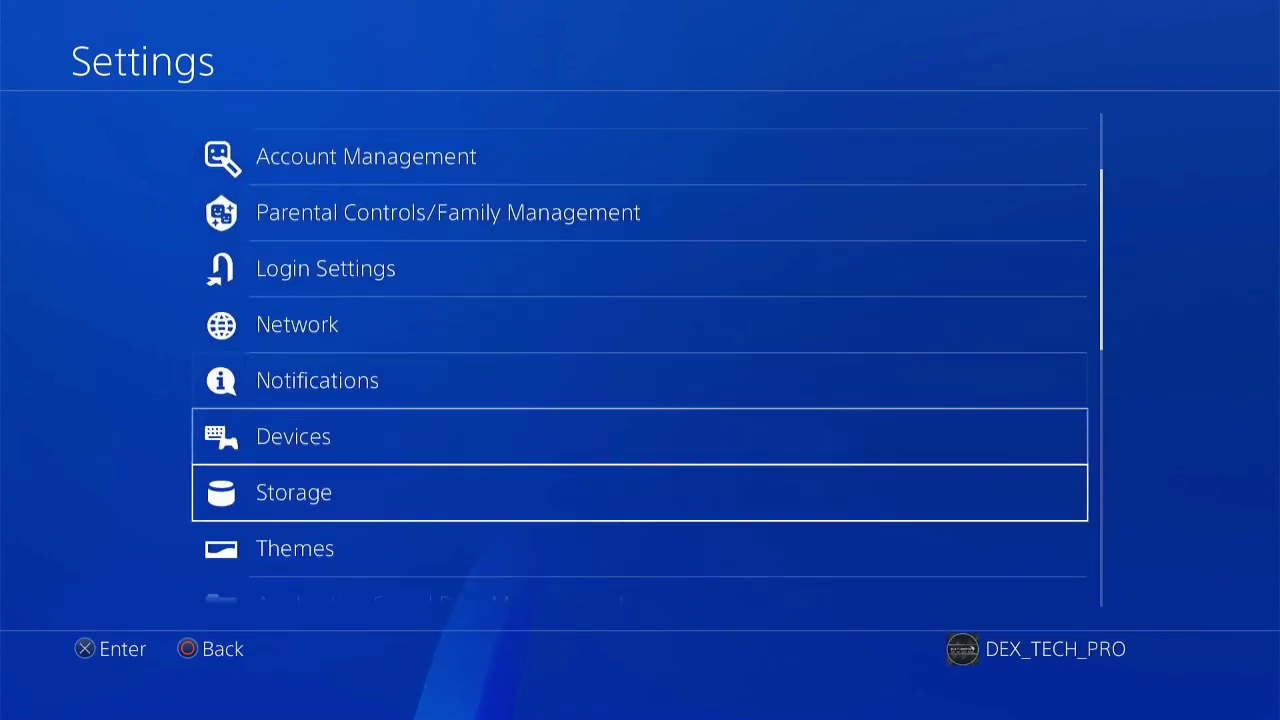
key(Return)
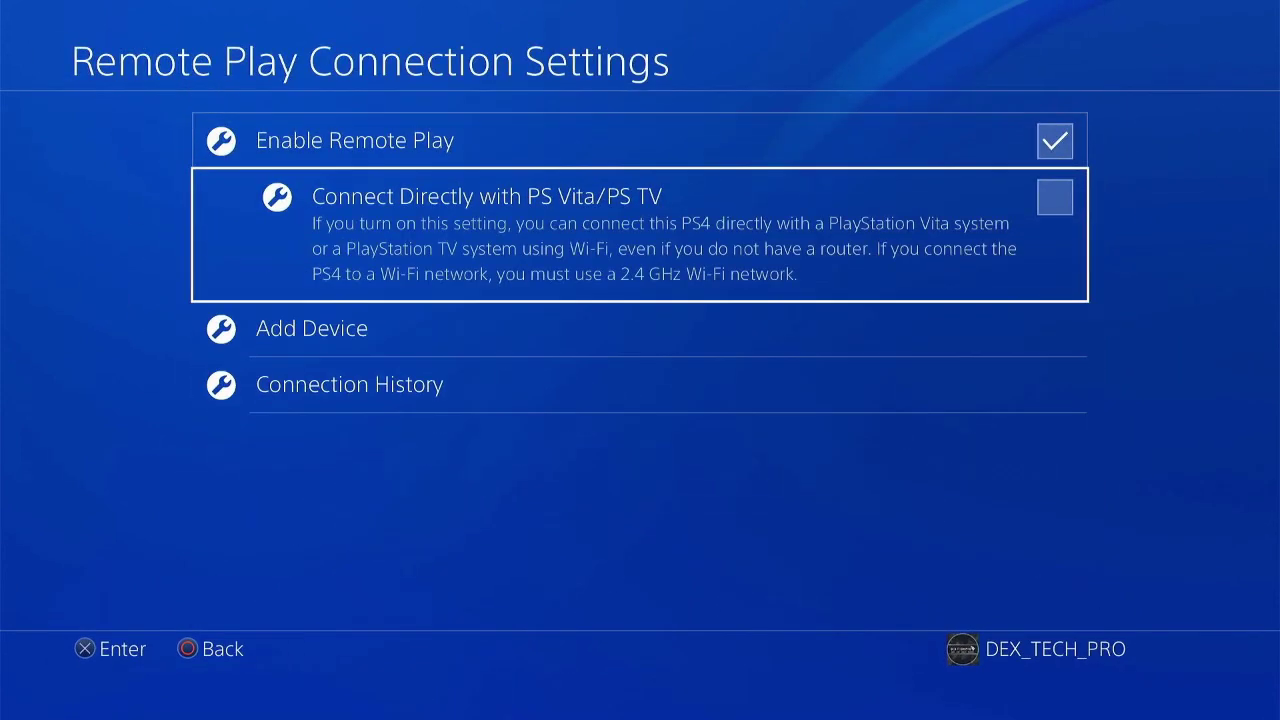
click(312, 328)
key(Return)
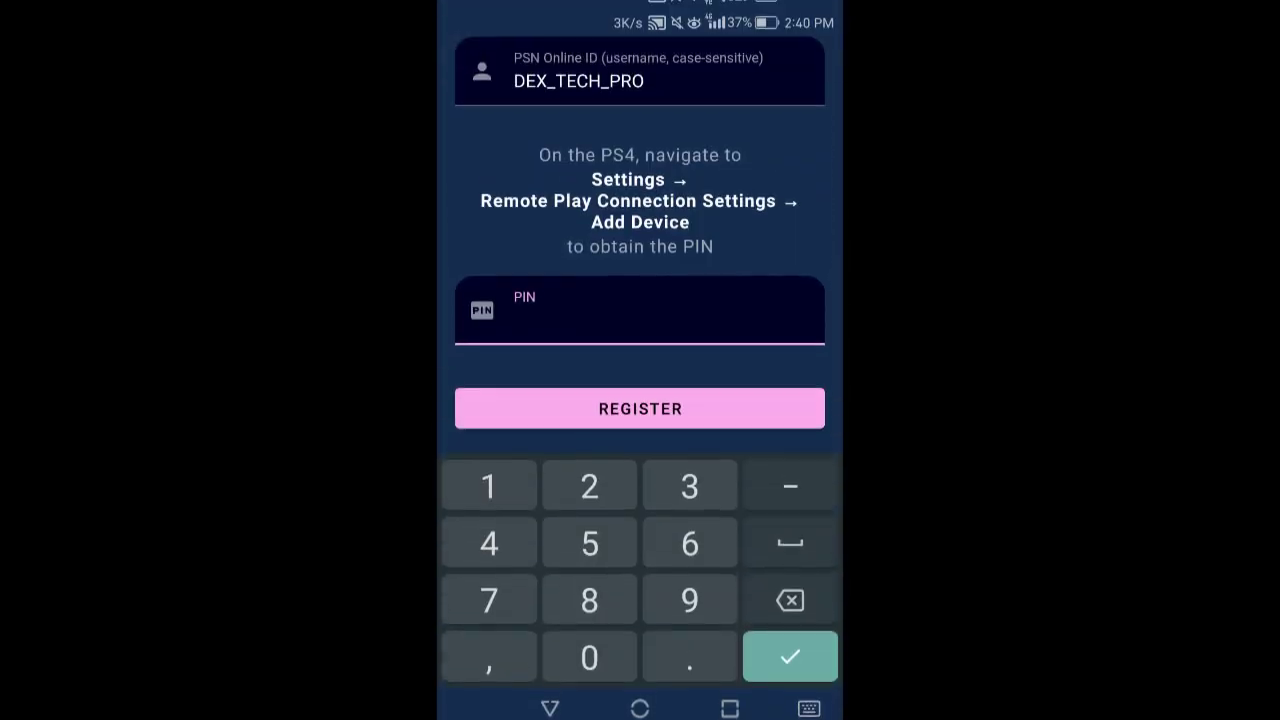
- Register the PS4 with its pairing PIN, then start streaming from the registered console
text(56022820)
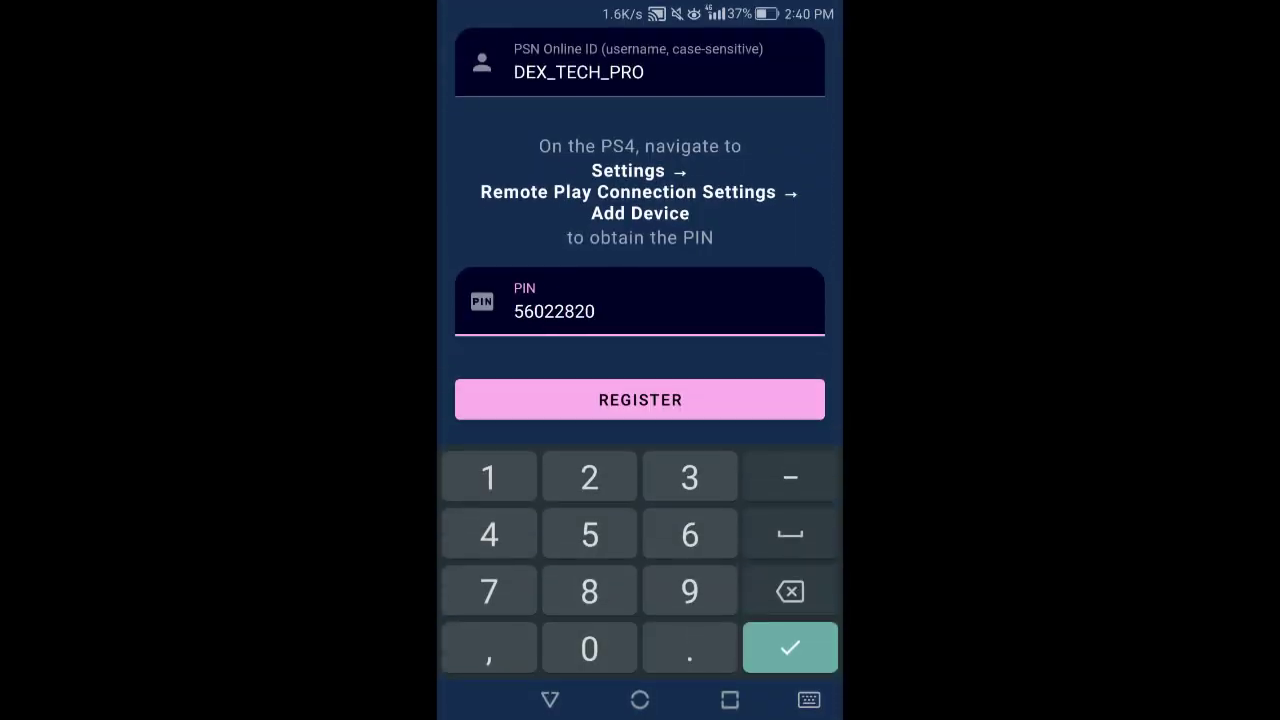
key(Return)
click(640, 634)
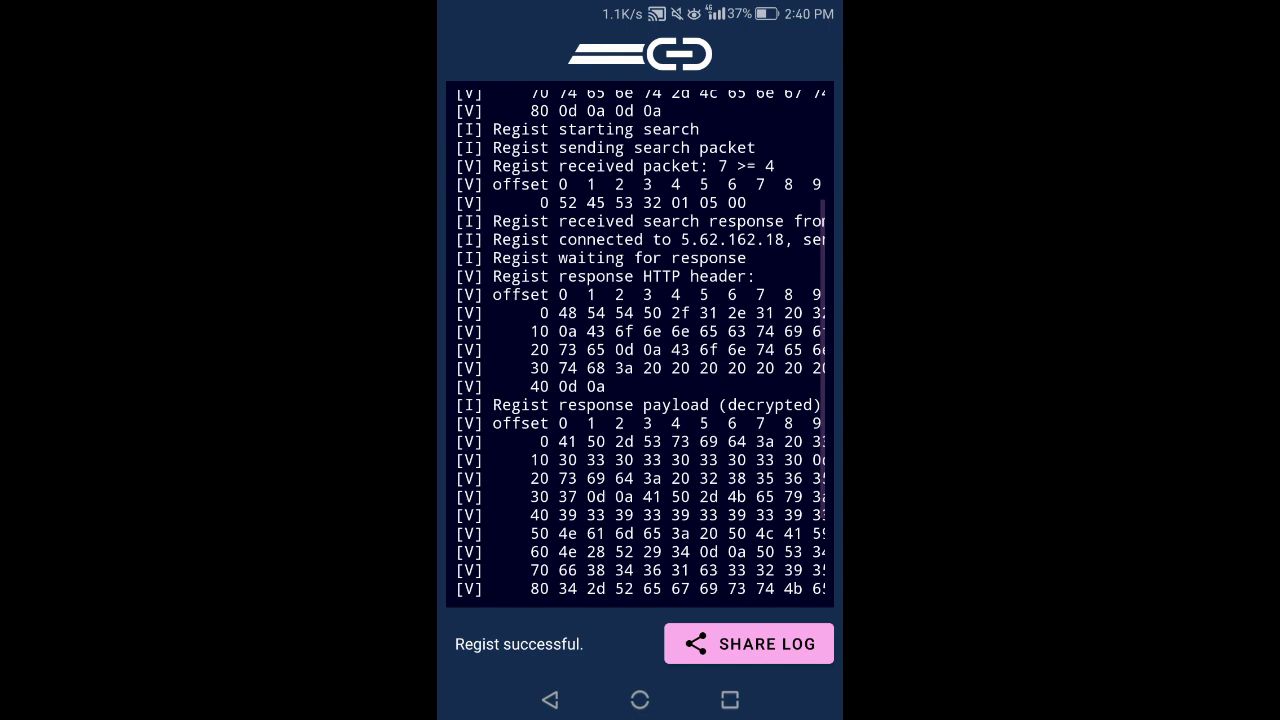
click(550, 700)
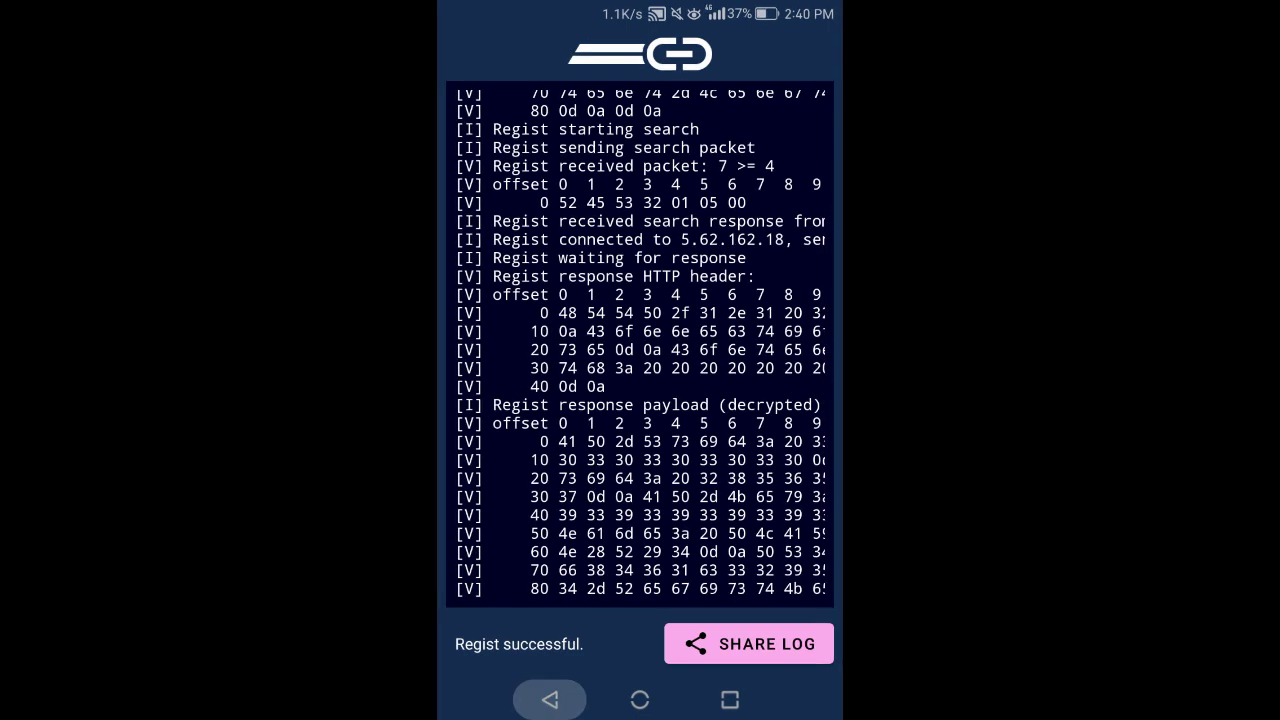
click(640, 240)
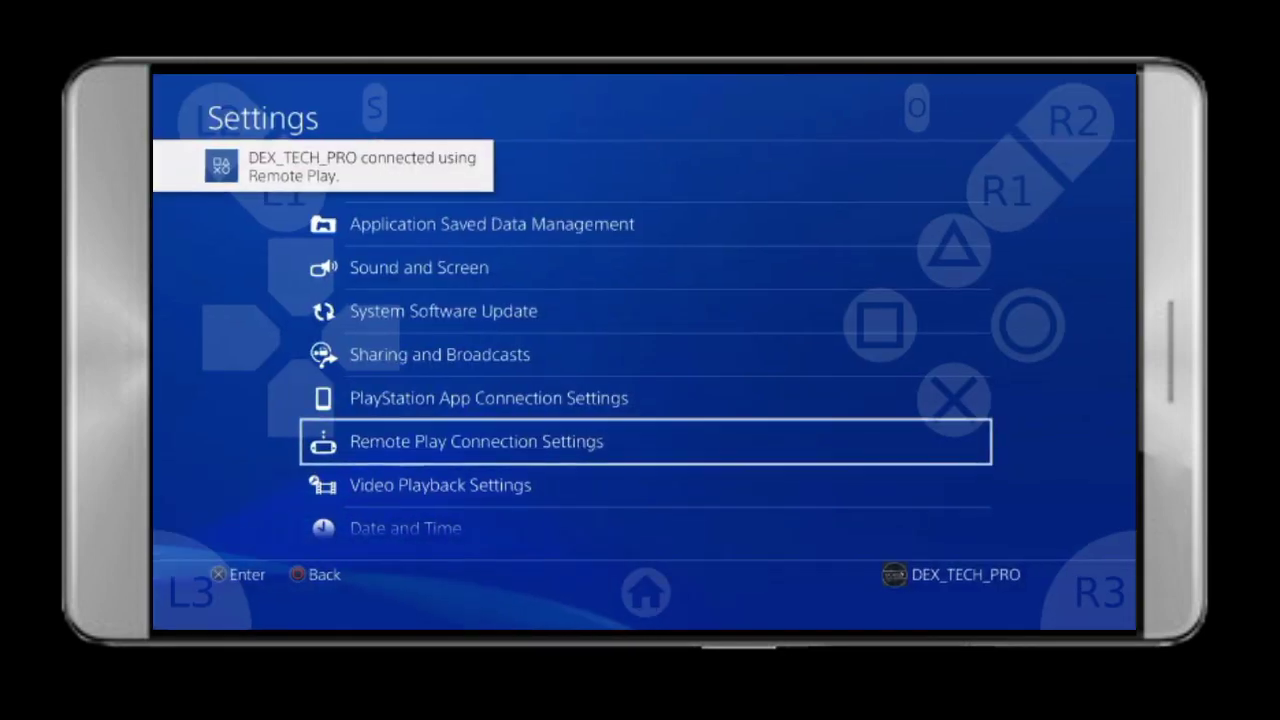
- Leave PS4 Settings and move to the Teenage Mutant Ninja Turtles tile on the home screen
key(Escape)
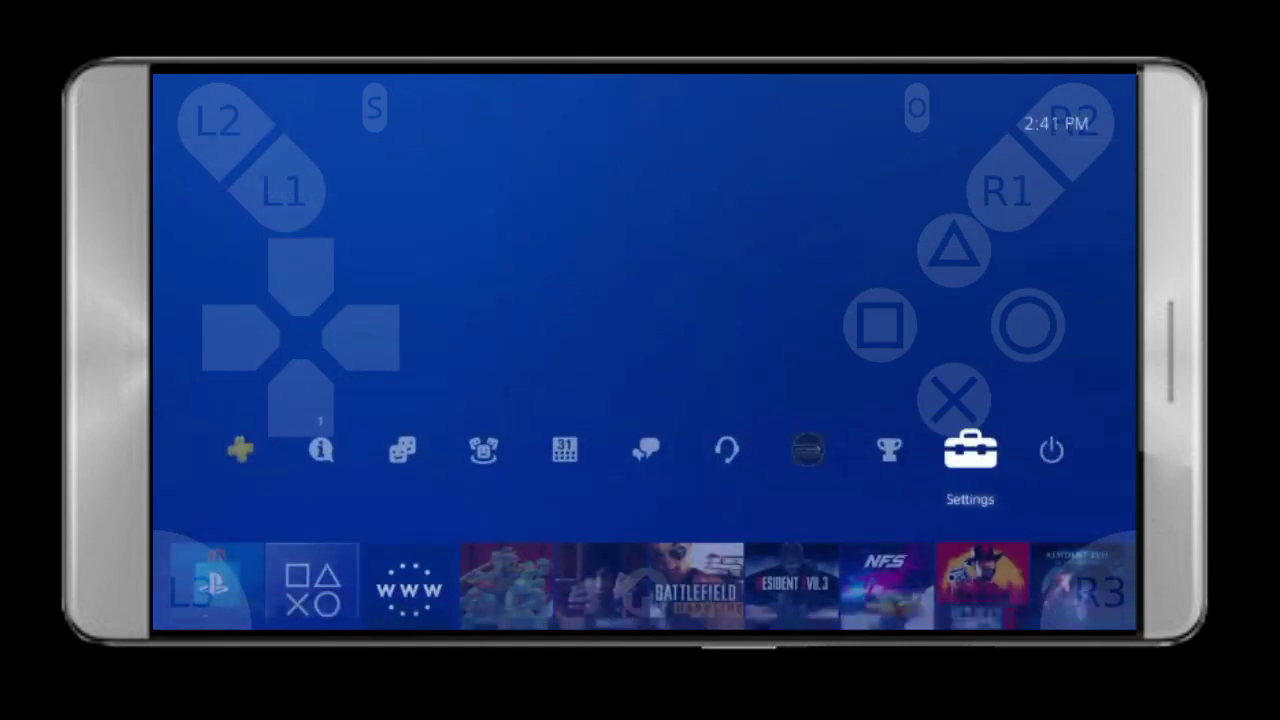
key(Down)
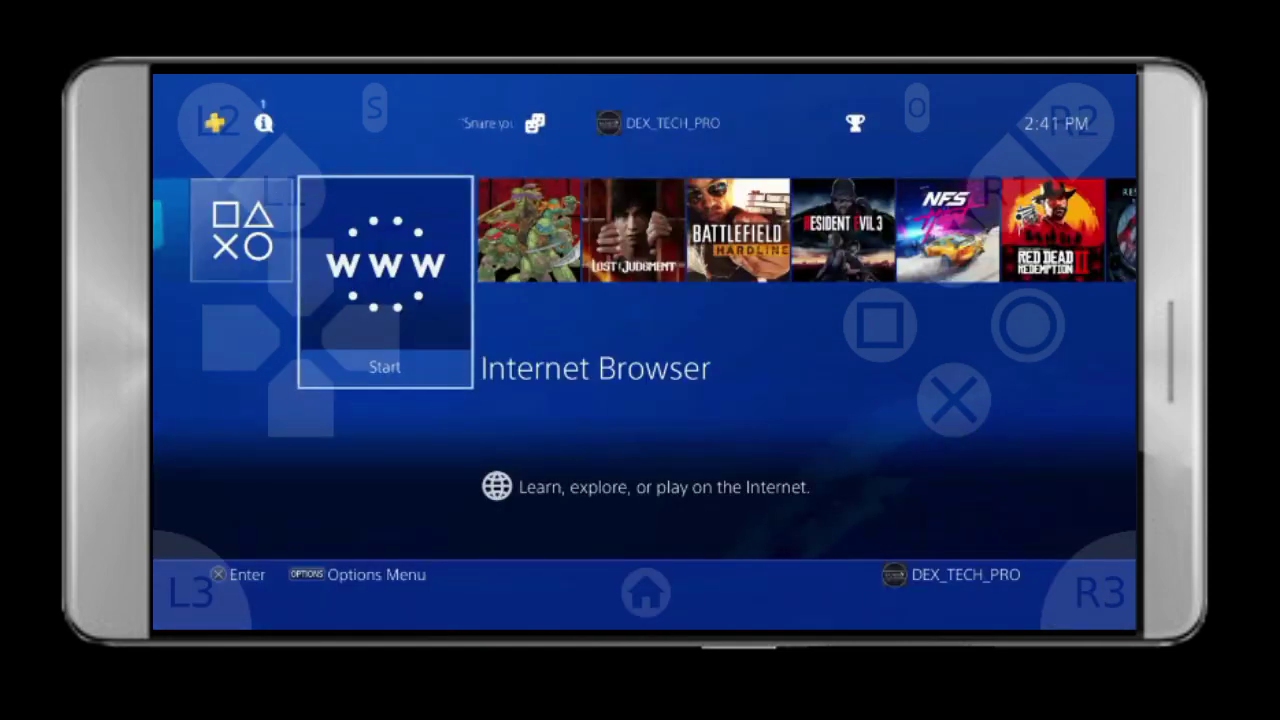
key(Right)
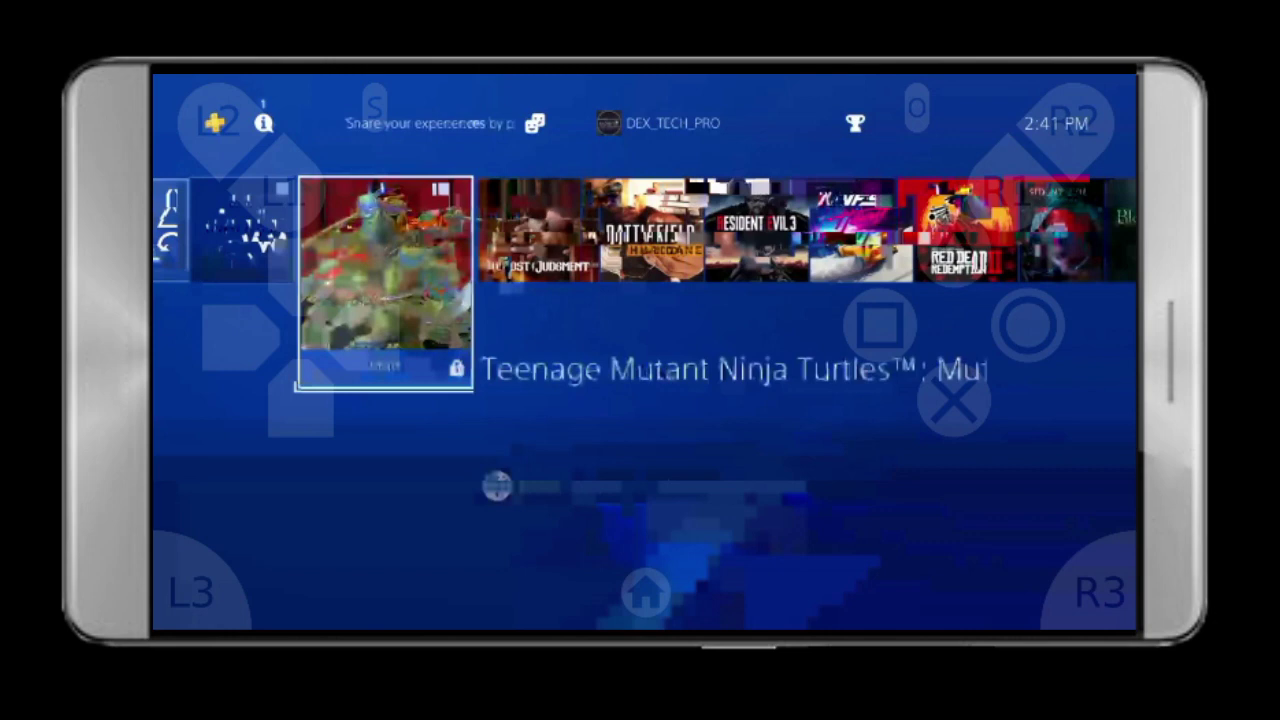